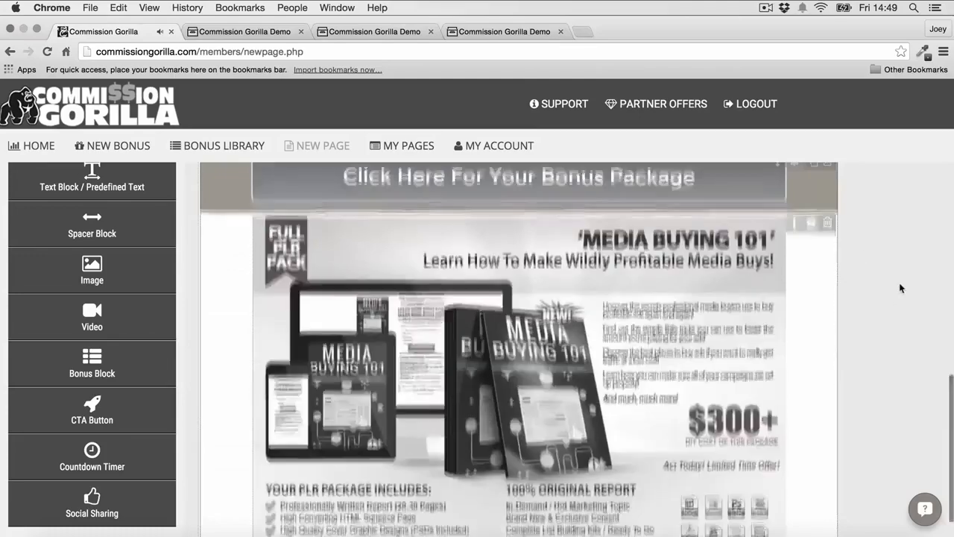
- Fill the empty bonus block below the Media Buying 101 bonus with Bonus 4 Image
{"action": "scroll", "coordinate": [530, 281], "scroll_direction": "down", "scroll_amount": 5}
{"action": "left_click", "coordinate": [526, 272]}
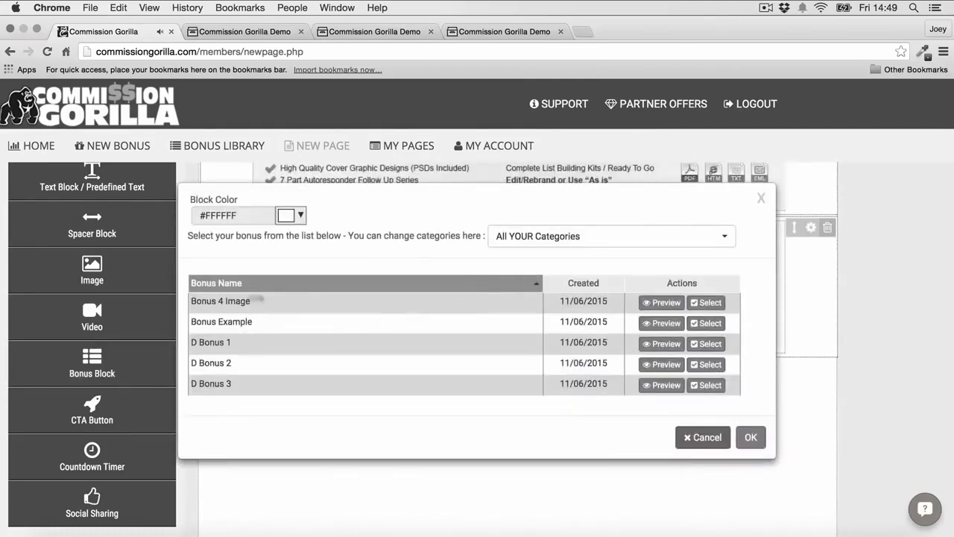
{"action": "left_click", "coordinate": [701, 300]}
- Add another bonus block at the end of the page, fill it with D Bonus 2 and review the page
{"action": "scroll", "coordinate": [857, 269], "scroll_direction": "down", "scroll_amount": 5}
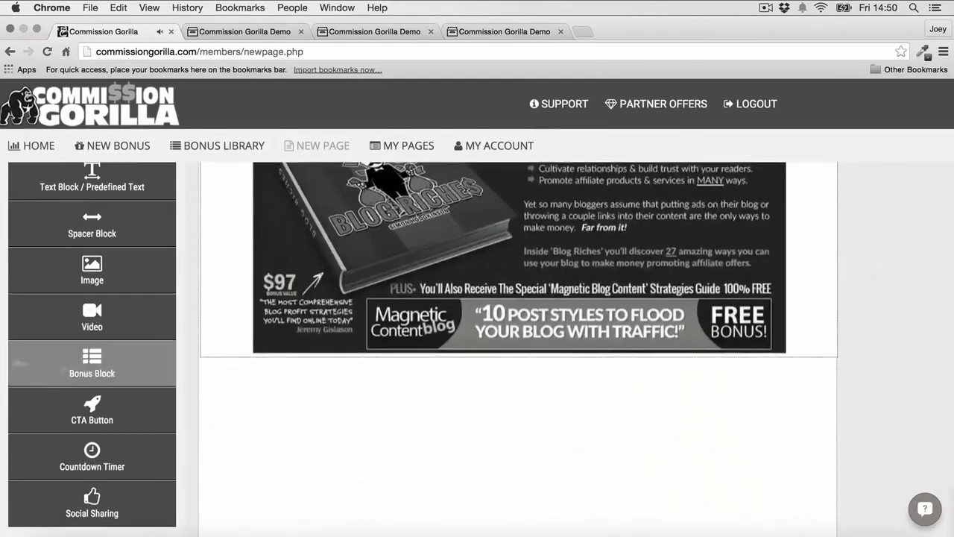
{"action": "left_click_drag", "start_coordinate": [45, 363], "coordinate": [519, 410]}
{"action": "scroll", "coordinate": [522, 358], "scroll_direction": "down", "scroll_amount": 4}
{"action": "left_click", "coordinate": [521, 277]}
{"action": "left_click", "coordinate": [707, 365]}
{"action": "scroll", "coordinate": [825, 305], "scroll_direction": "down", "scroll_amount": 2}
{"action": "scroll", "coordinate": [826, 305], "scroll_direction": "up", "scroll_amount": 20}
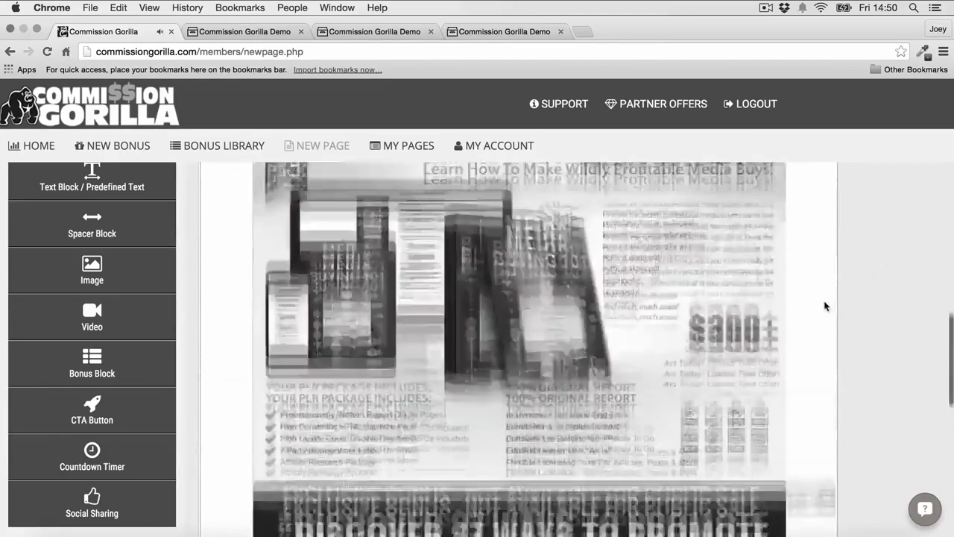
{"action": "scroll", "coordinate": [825, 306], "scroll_direction": "down", "scroll_amount": 20}
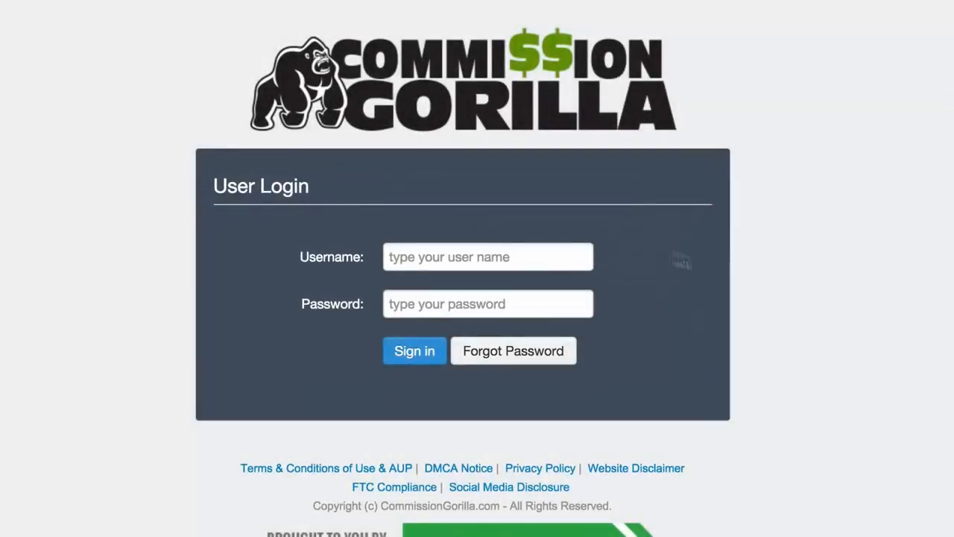
- Enter the account's username and password in the Commission Gorilla user login form
{"action": "left_click", "coordinate": [564, 251]}
{"action": "left_click", "coordinate": [508, 288]}
{"action": "left_click", "coordinate": [509, 303]}
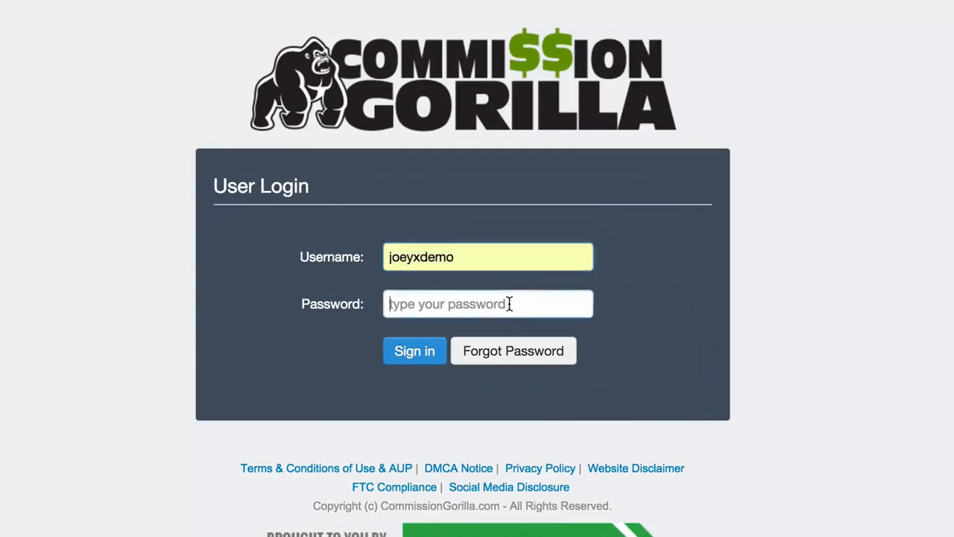
{"action": "type", "text": "••••"}
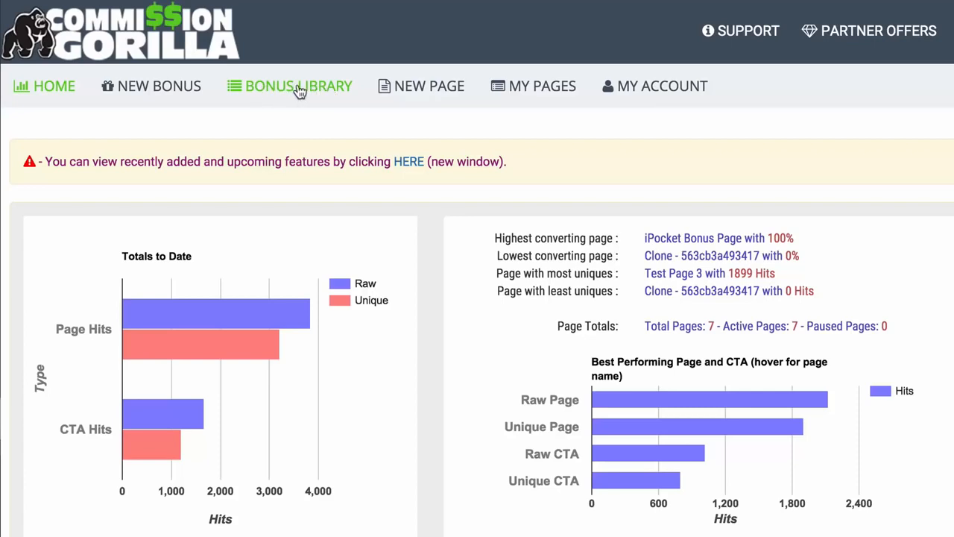
- Look through the Bonus Library, New Page, My Pages, Home and New Bonus sections of the members area
{"action": "left_click", "coordinate": [299, 90]}
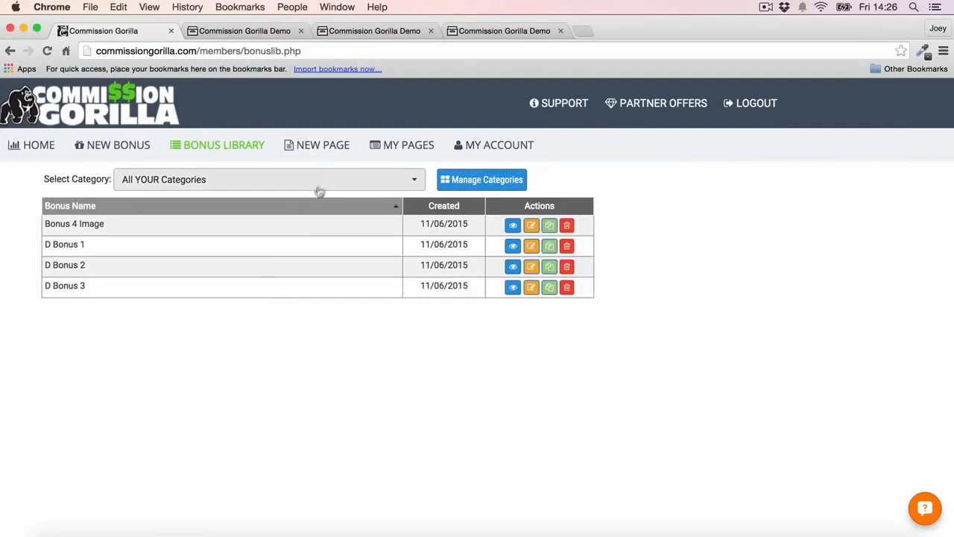
{"action": "left_click", "coordinate": [335, 149]}
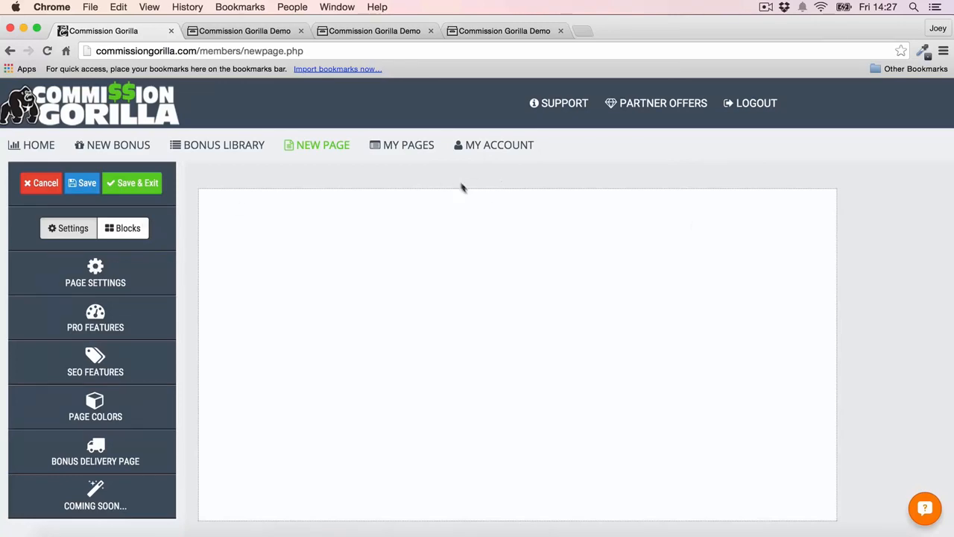
{"action": "left_click", "coordinate": [418, 149]}
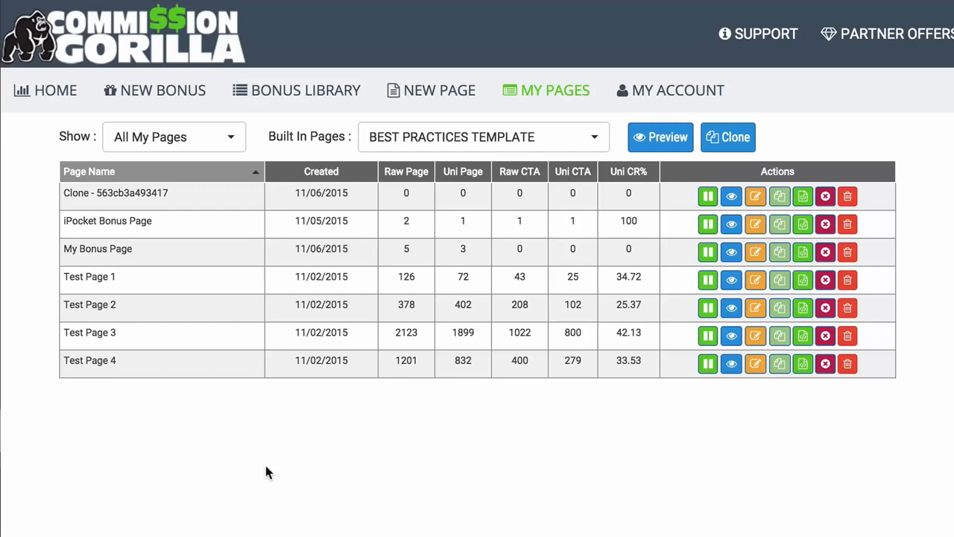
{"action": "left_click", "coordinate": [68, 99]}
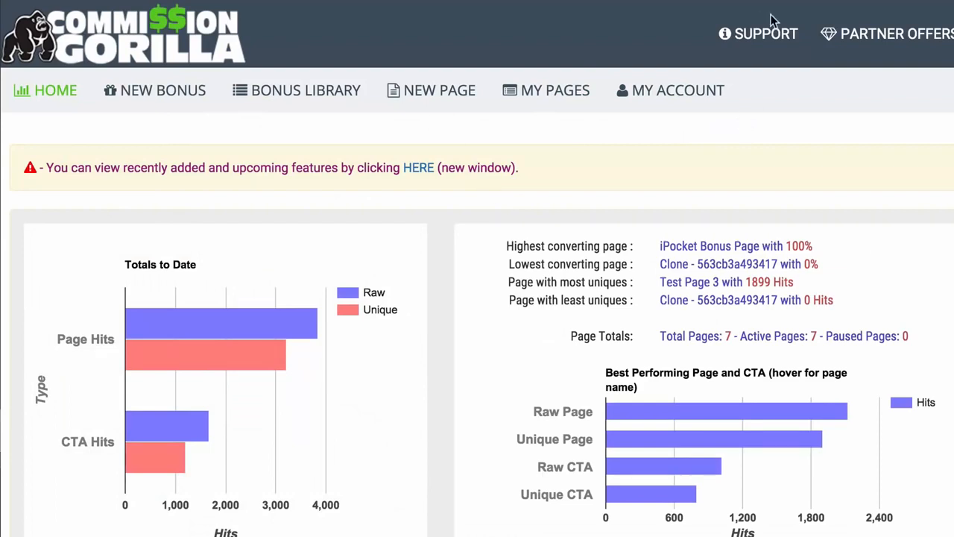
{"action": "left_click", "coordinate": [161, 92]}
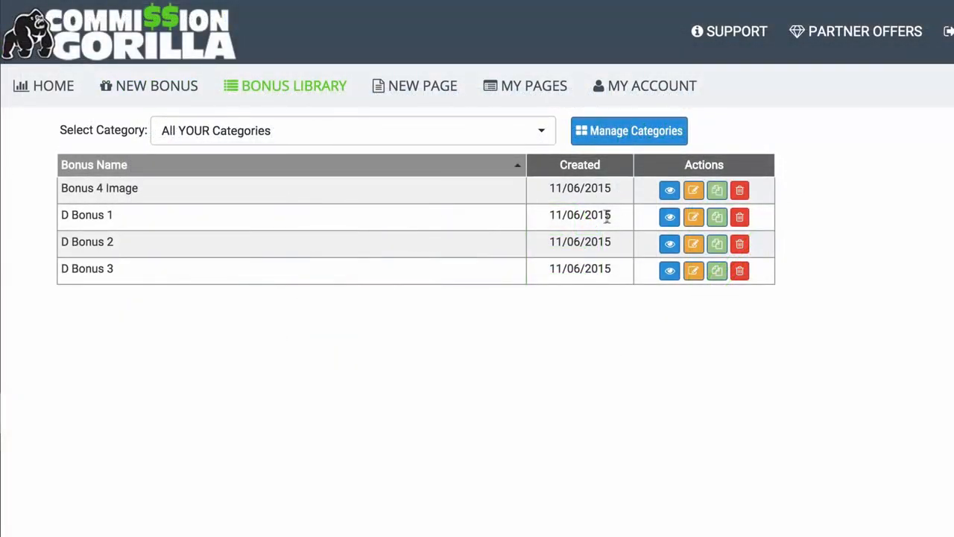
- Preview D Bonus 1, D Bonus 2 and D Bonus 3 in the bonus library one after another
{"action": "left_click", "coordinate": [669, 216]}
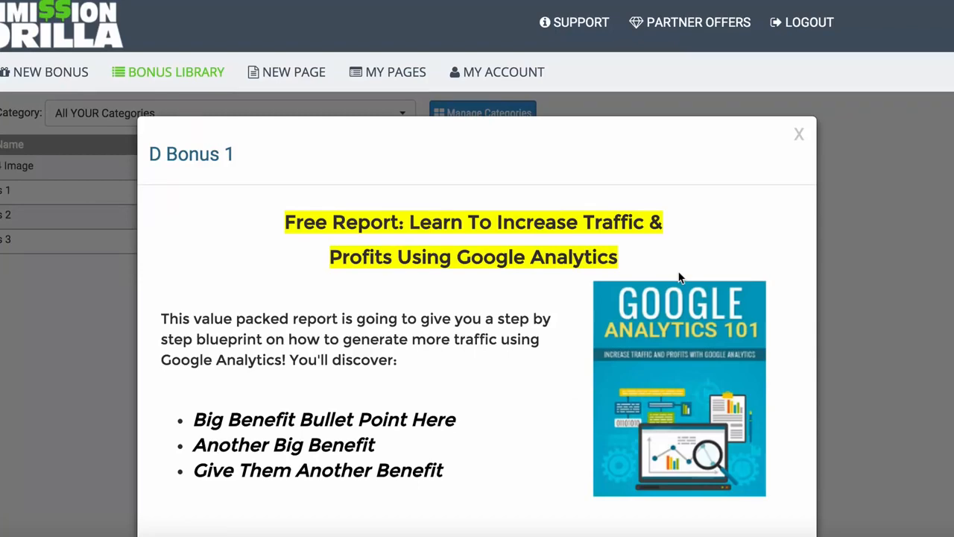
{"action": "left_click", "coordinate": [3, 298]}
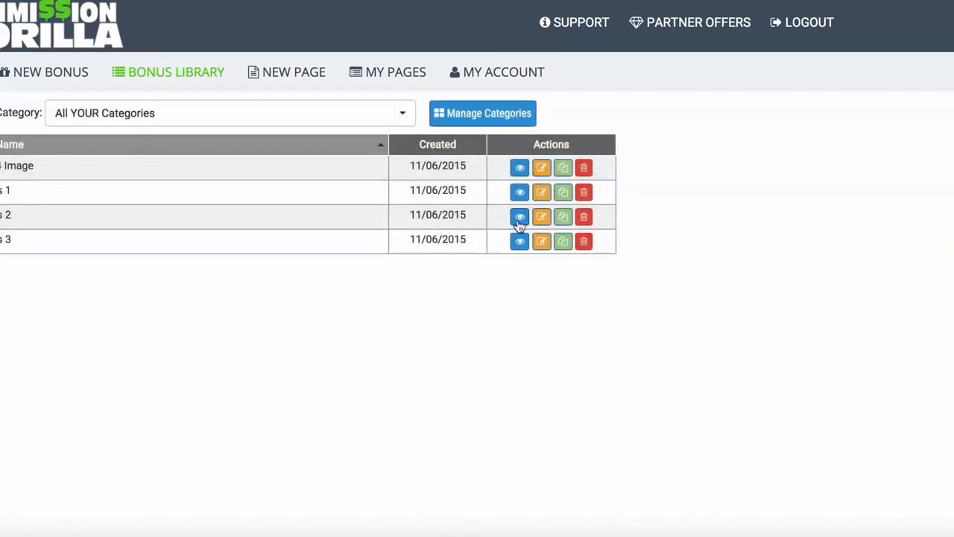
{"action": "left_click", "coordinate": [519, 220]}
{"action": "scroll", "coordinate": [802, 220], "scroll_direction": "down", "scroll_amount": 2}
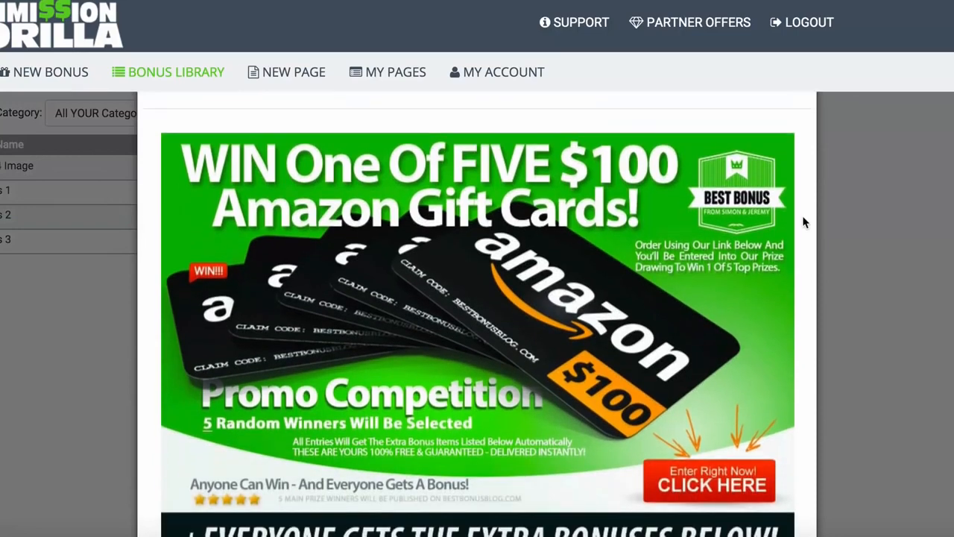
{"action": "scroll", "coordinate": [804, 222], "scroll_direction": "down", "scroll_amount": 1}
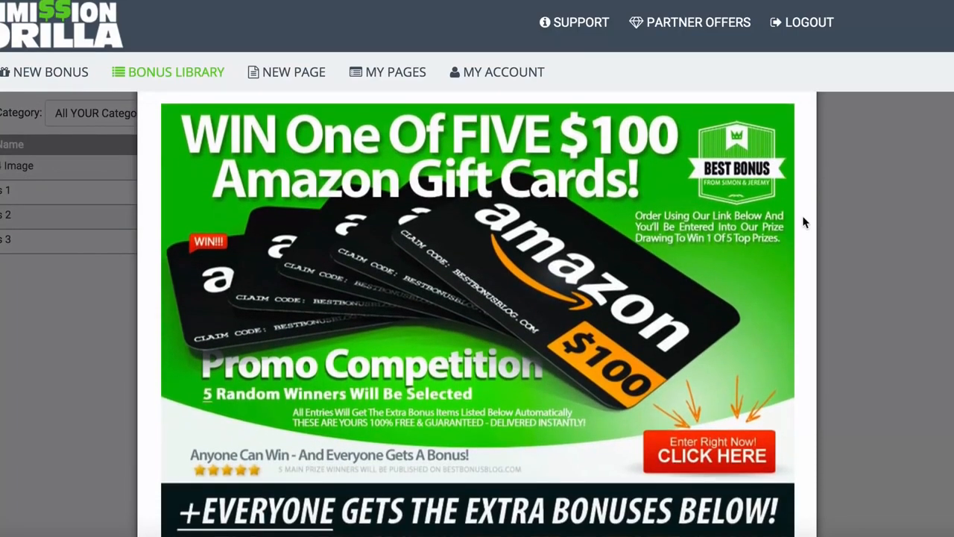
{"action": "scroll", "coordinate": [804, 222], "scroll_direction": "down", "scroll_amount": 1}
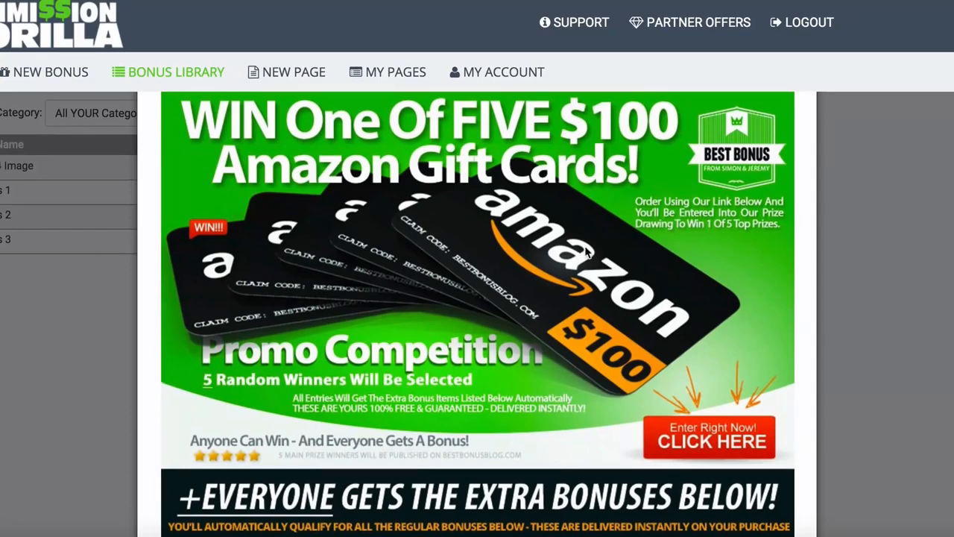
{"action": "scroll", "coordinate": [445, 229], "scroll_direction": "up", "scroll_amount": 2}
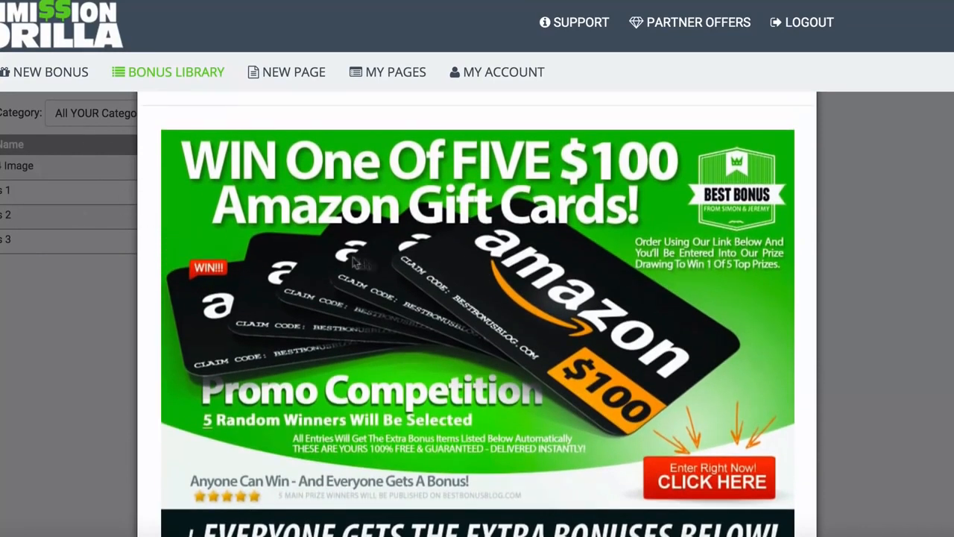
{"action": "scroll", "coordinate": [421, 257], "scroll_direction": "down", "scroll_amount": 2}
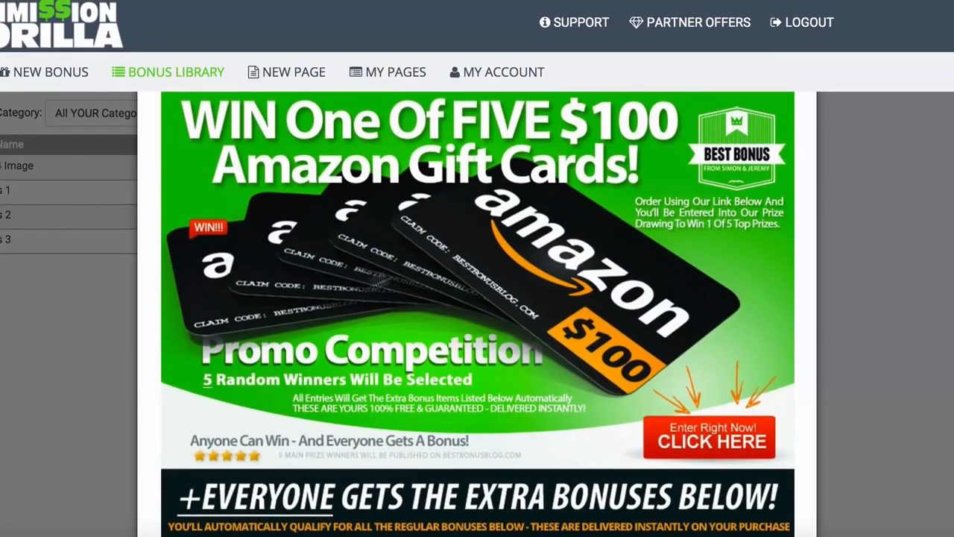
{"action": "left_click", "coordinate": [64, 364]}
{"action": "left_click", "coordinate": [519, 242]}
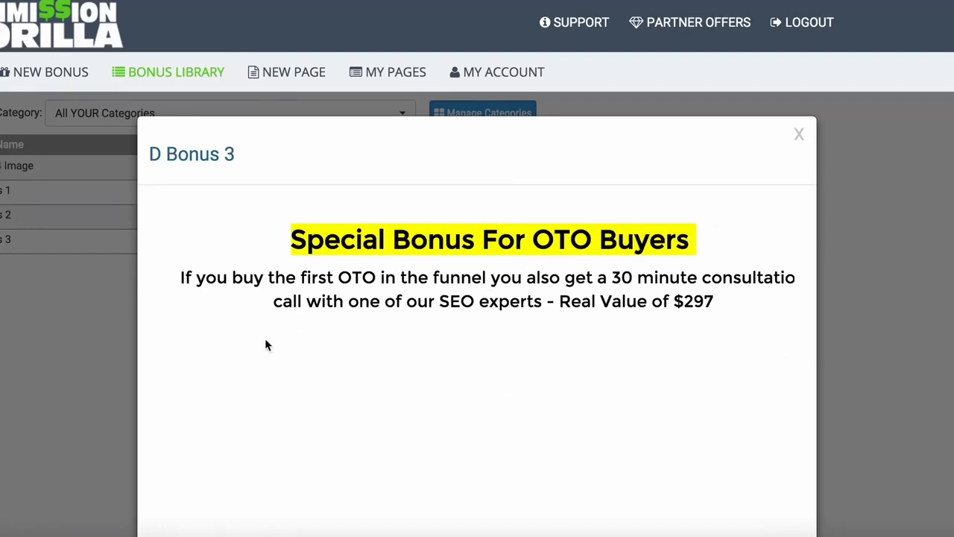
{"action": "left_click", "coordinate": [65, 332]}
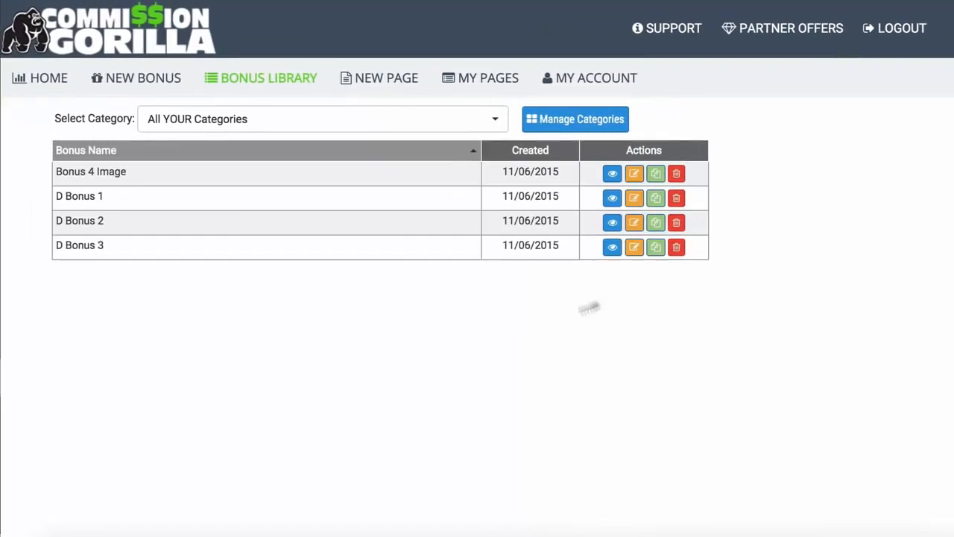
- Create a new Image/Graphic layout bonus named Bonus Example in the Review Bonuses category
{"action": "left_click", "coordinate": [141, 79]}
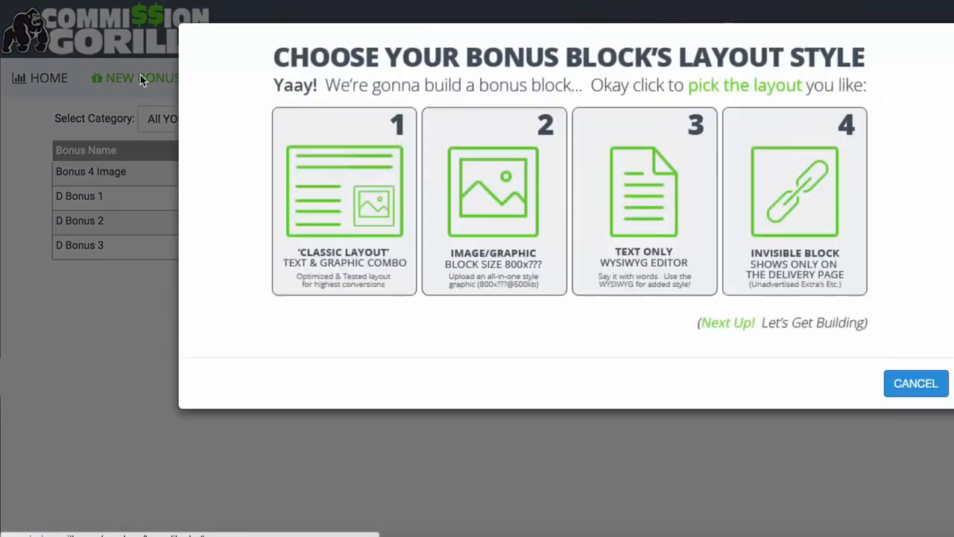
{"action": "left_click", "coordinate": [497, 187]}
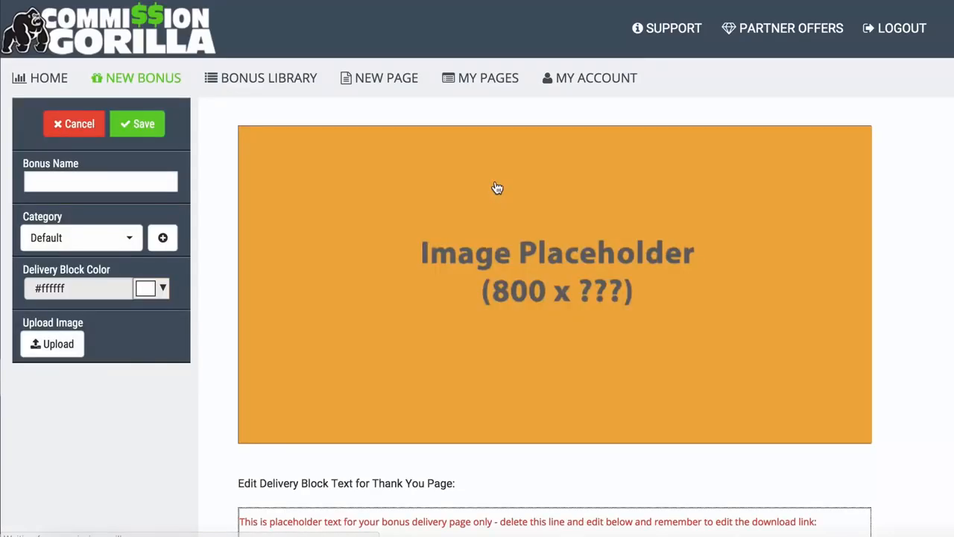
{"action": "left_click", "coordinate": [85, 181]}
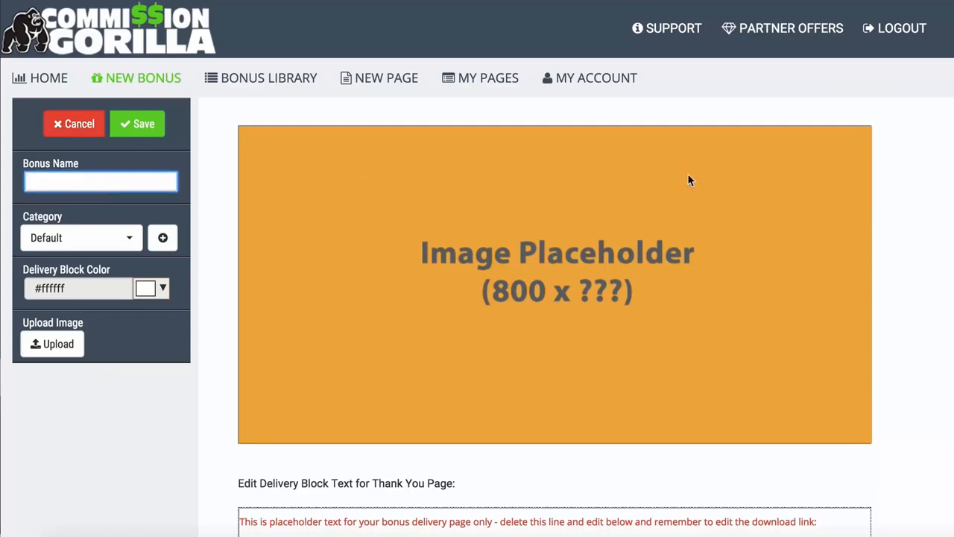
{"action": "type", "text": "Bon"}
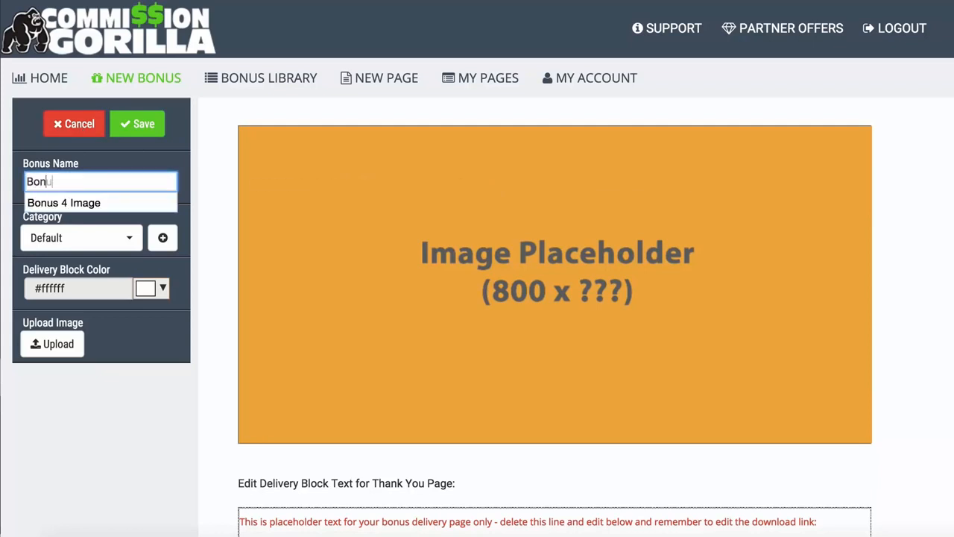
{"action": "type", "text": "us Example"}
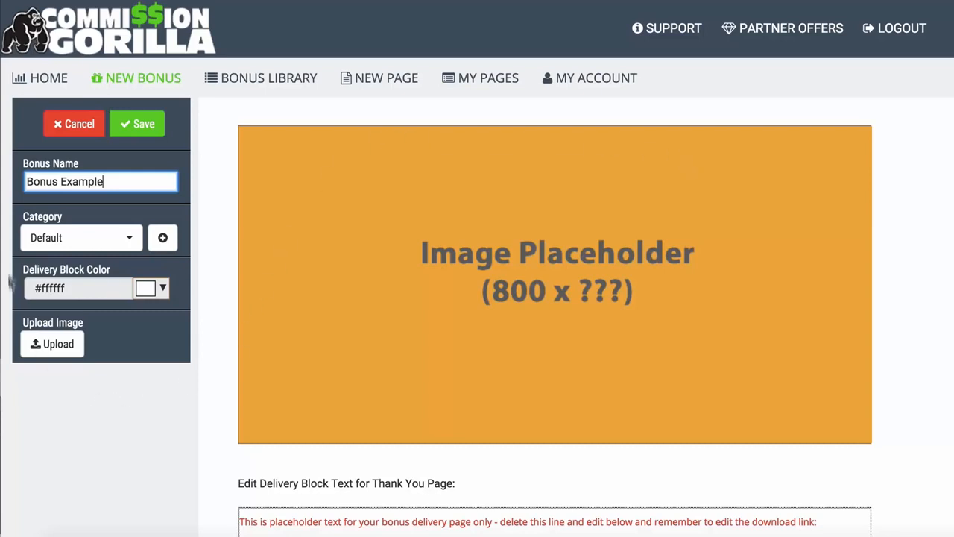
{"action": "left_click", "coordinate": [127, 238]}
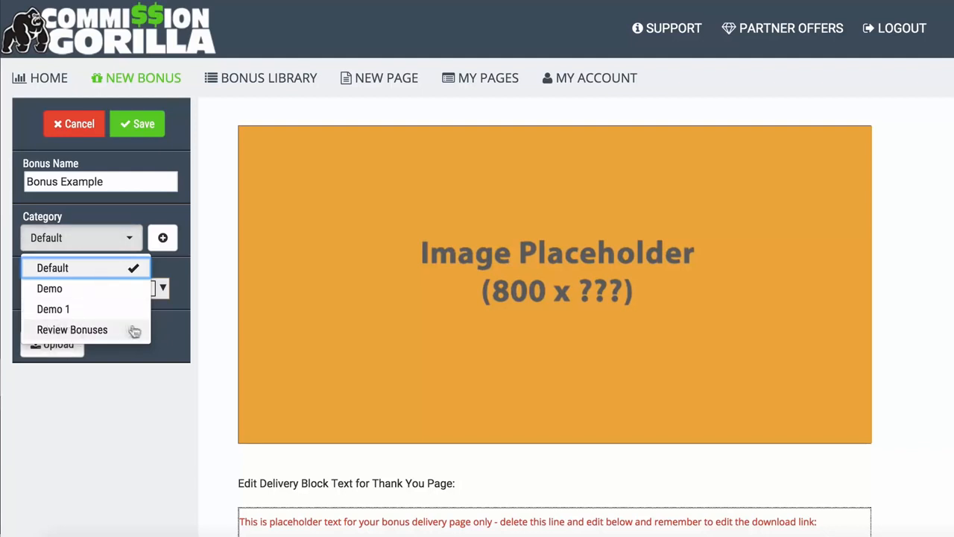
{"action": "left_click", "coordinate": [75, 330]}
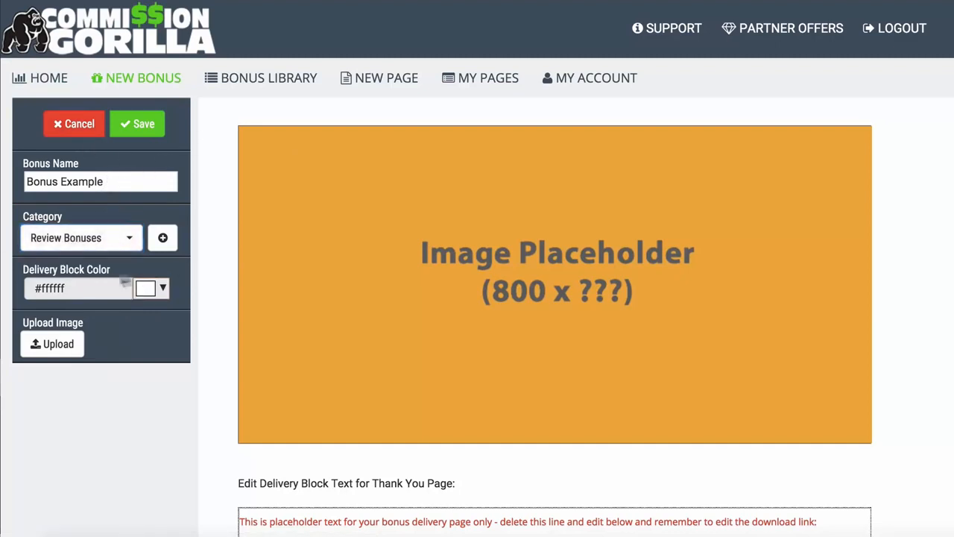
- Delete the red placeholder instruction line from the thank-you page's delivery block text
{"action": "scroll", "coordinate": [213, 279], "scroll_direction": "down", "scroll_amount": 4}
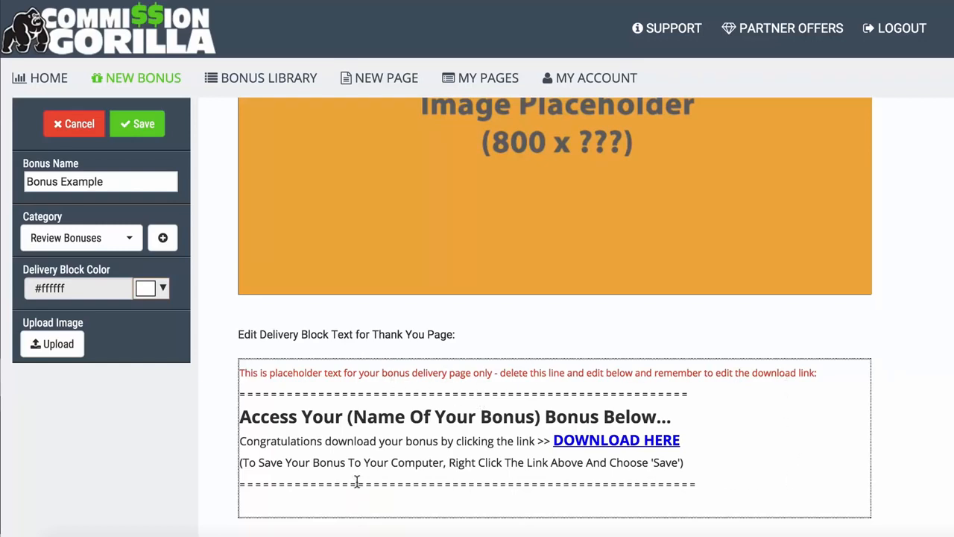
{"action": "left_click", "coordinate": [357, 381]}
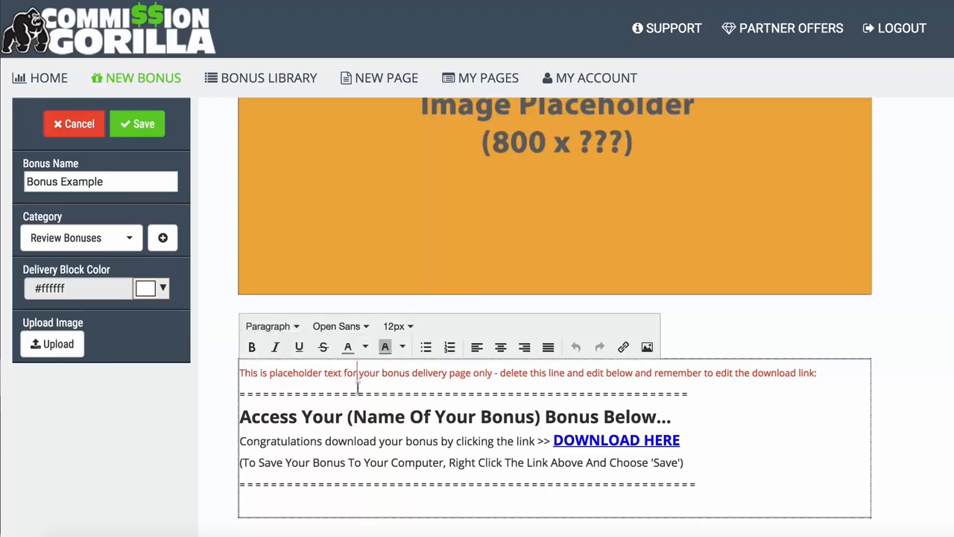
{"action": "left_click", "coordinate": [363, 429]}
{"action": "left_click_drag", "start_coordinate": [818, 366], "coordinate": [243, 369]}
{"action": "key", "text": "BackSpace"}
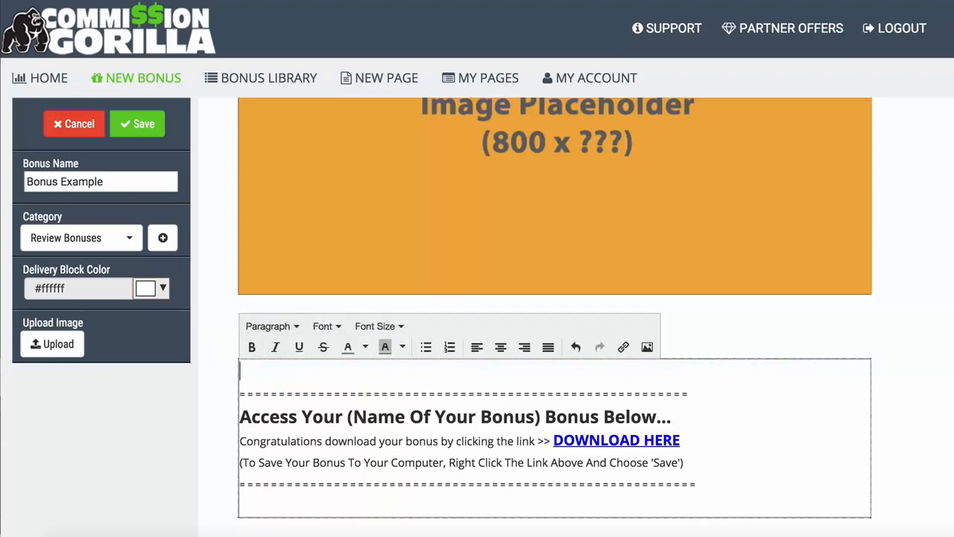
{"action": "left_click_drag", "start_coordinate": [348, 417], "coordinate": [527, 419]}
{"action": "left_click", "coordinate": [527, 420]}
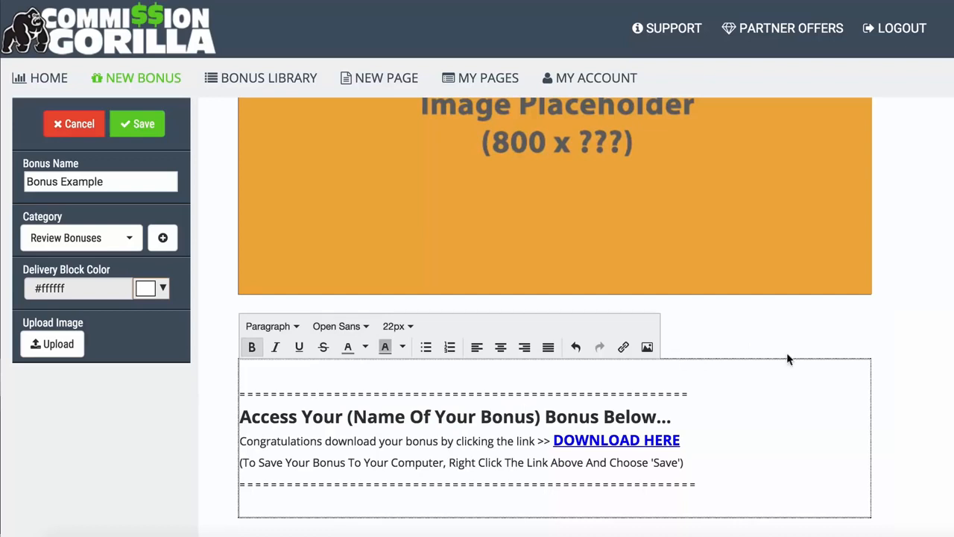
{"action": "left_click", "coordinate": [218, 412]}
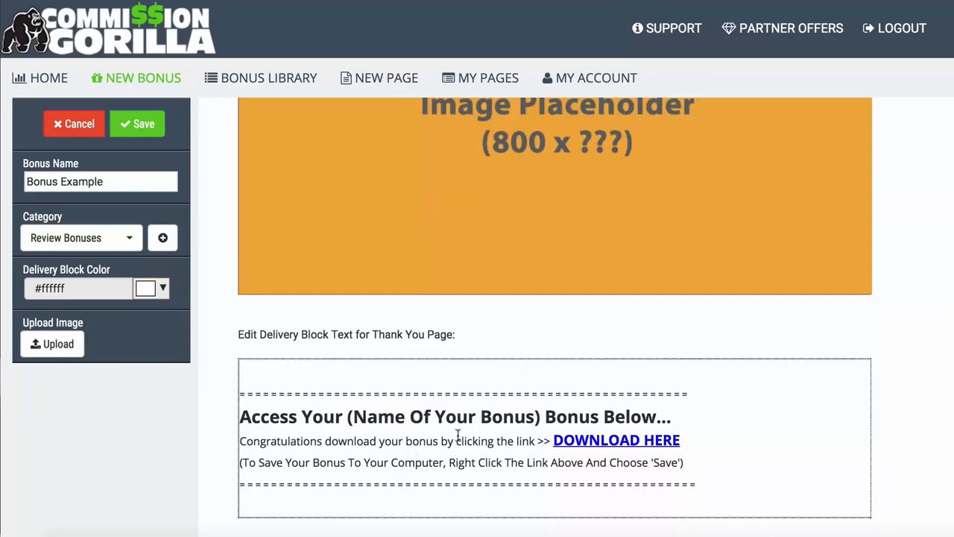
- Try red and black as the delivery block color and return it to white #ffffff
{"action": "left_click", "coordinate": [159, 293]}
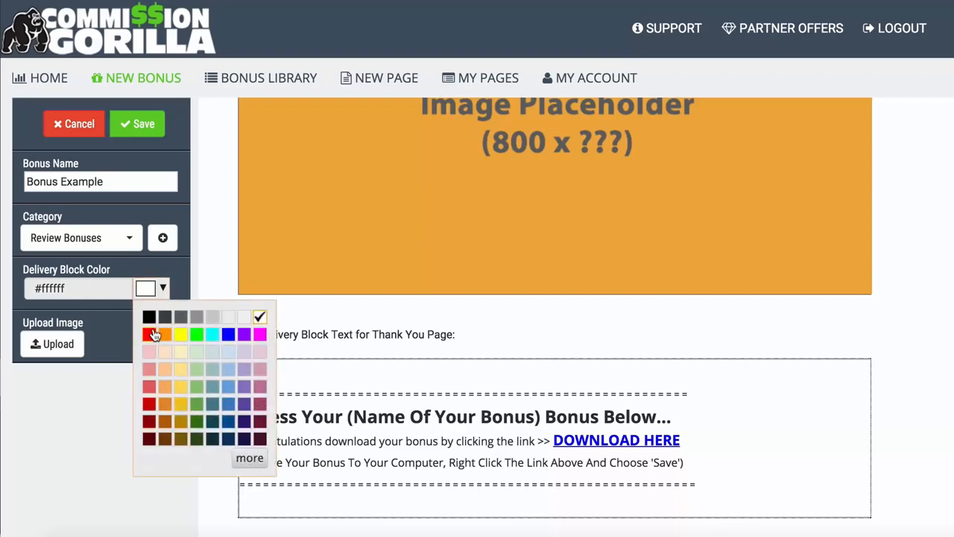
{"action": "left_click", "coordinate": [153, 334]}
{"action": "left_click", "coordinate": [160, 290]}
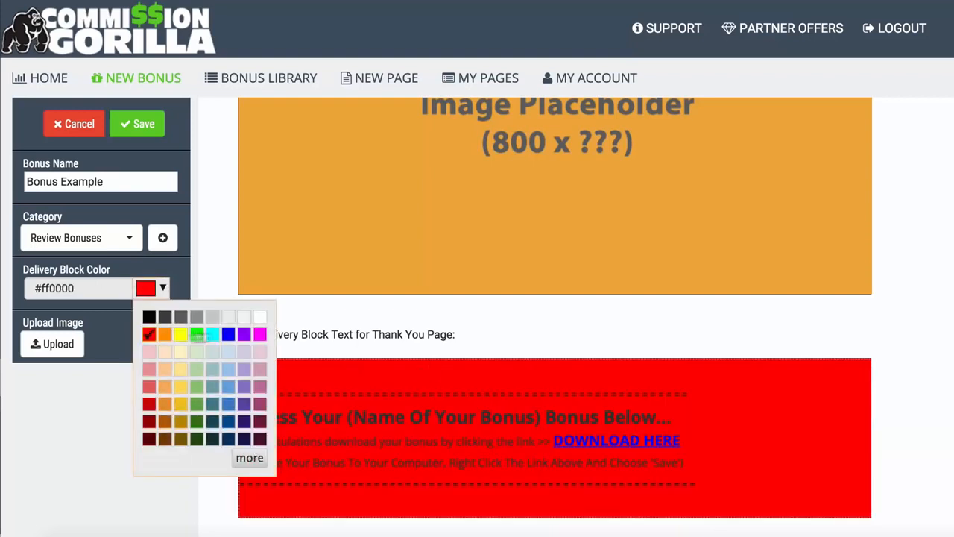
{"action": "left_click", "coordinate": [148, 316]}
{"action": "left_click", "coordinate": [145, 294]}
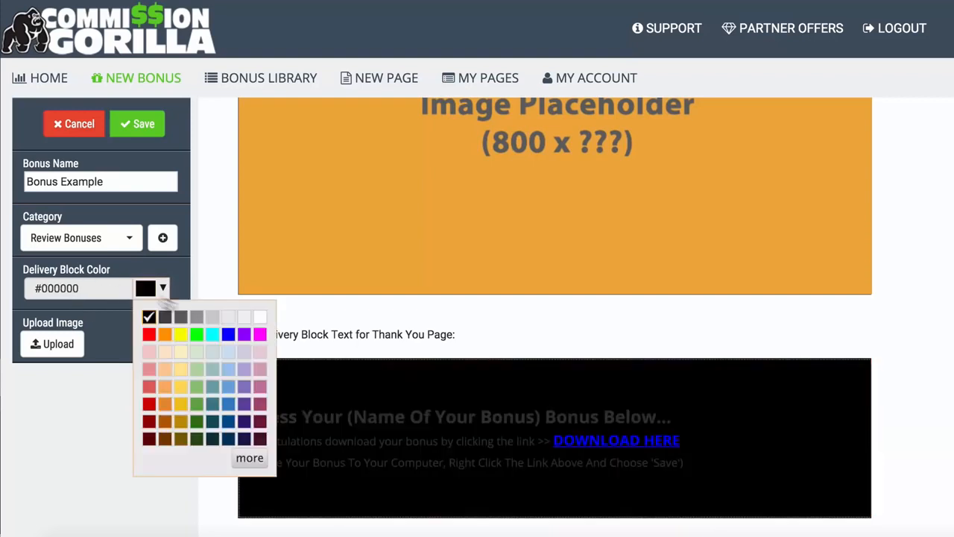
{"action": "left_click", "coordinate": [261, 319]}
- Upload Media Buying 101.jpg from the CG DEMO BONUSES folder as the bonus image and save the bonus
{"action": "scroll", "coordinate": [209, 268], "scroll_direction": "up", "scroll_amount": 3}
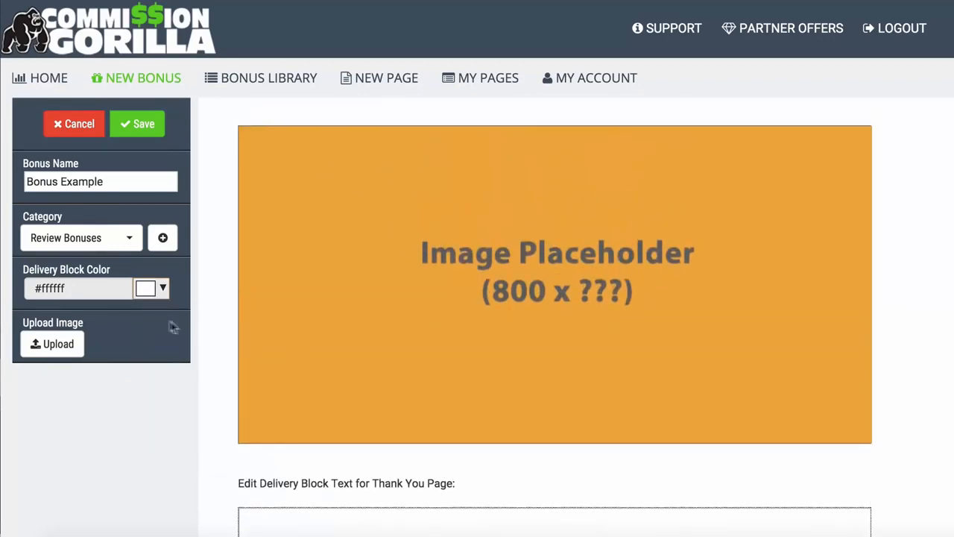
{"action": "left_click", "coordinate": [41, 343]}
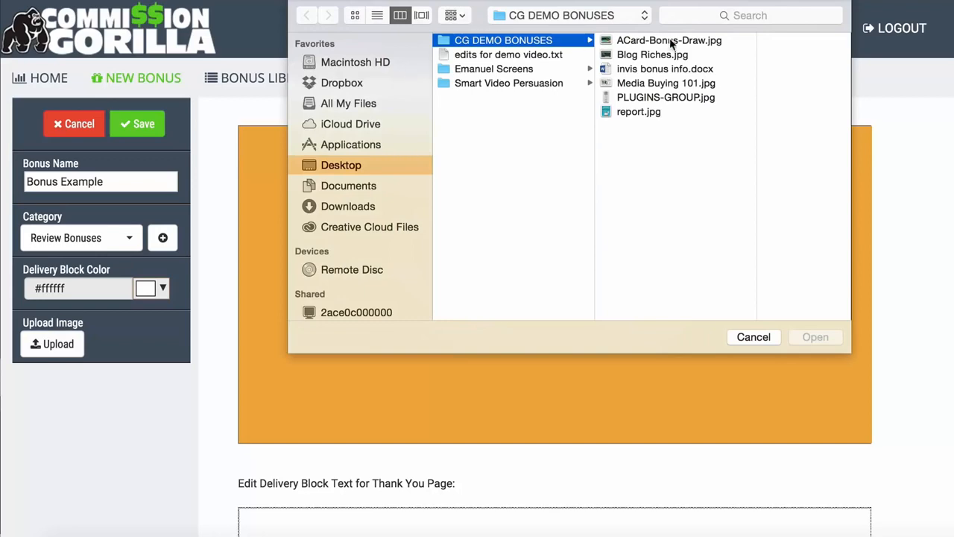
{"action": "left_click", "coordinate": [633, 84]}
{"action": "left_click", "coordinate": [815, 336]}
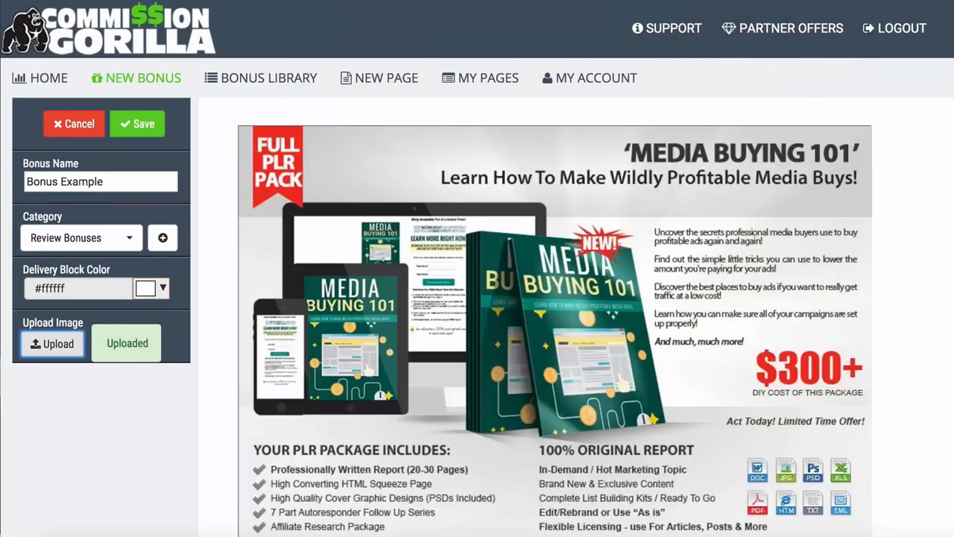
{"action": "scroll", "coordinate": [555, 313], "scroll_direction": "down", "scroll_amount": 1}
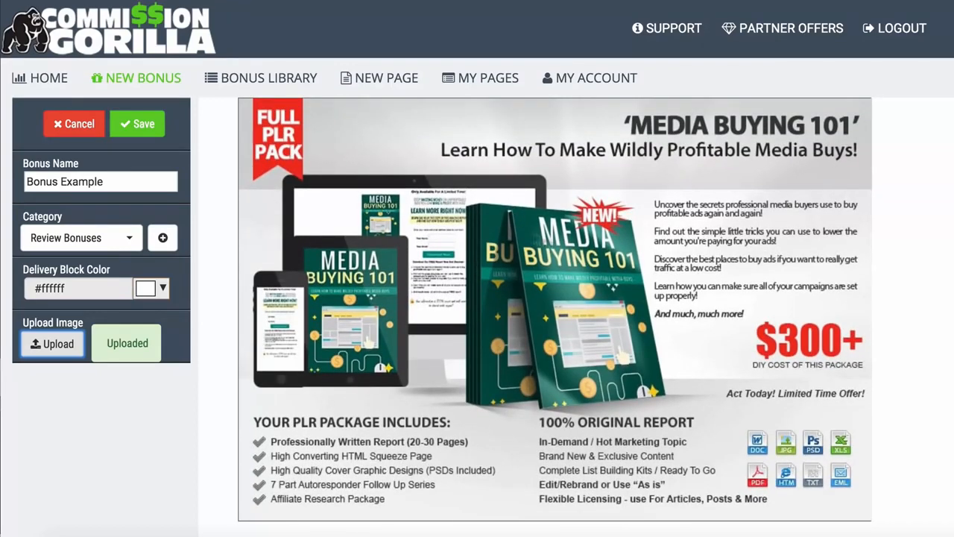
{"action": "scroll", "coordinate": [547, 231], "scroll_direction": "up", "scroll_amount": 1}
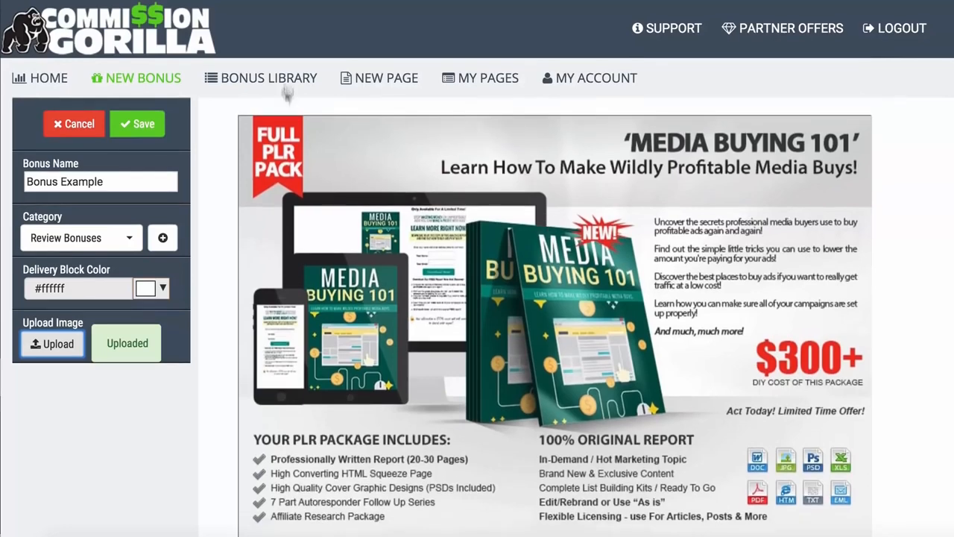
{"action": "left_click", "coordinate": [134, 127]}
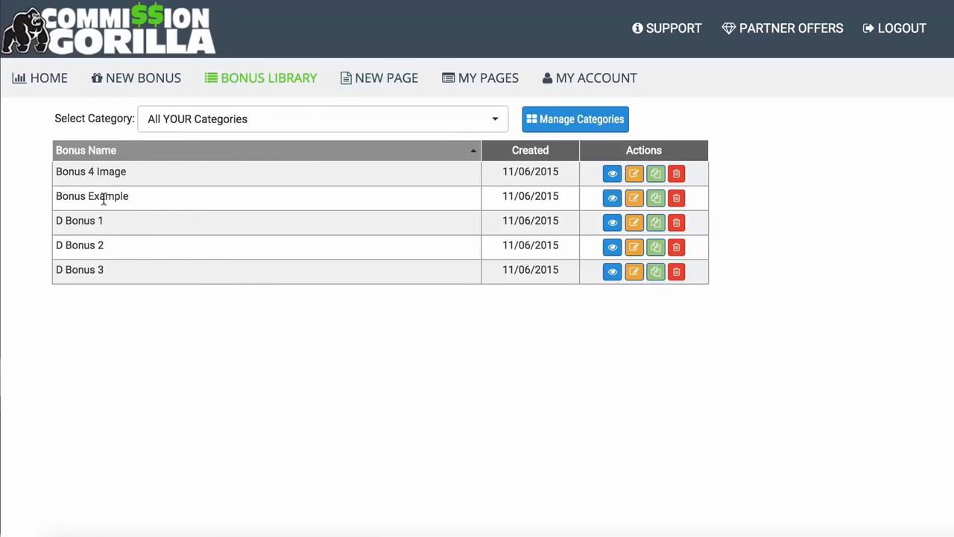
- Preview the Bonus Example entry in the bonus library and close the preview
{"action": "left_click", "coordinate": [612, 198]}
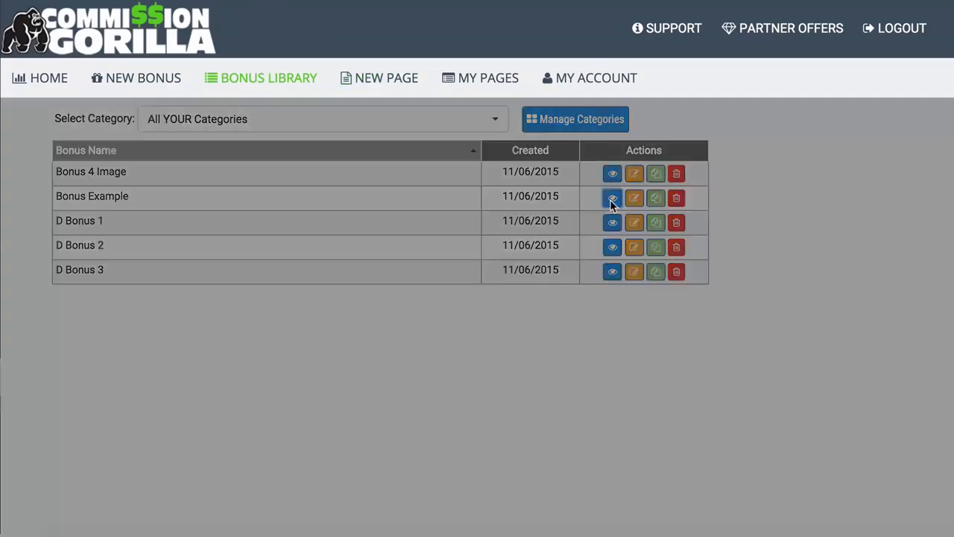
{"action": "scroll", "coordinate": [284, 265], "scroll_direction": "down", "scroll_amount": 2}
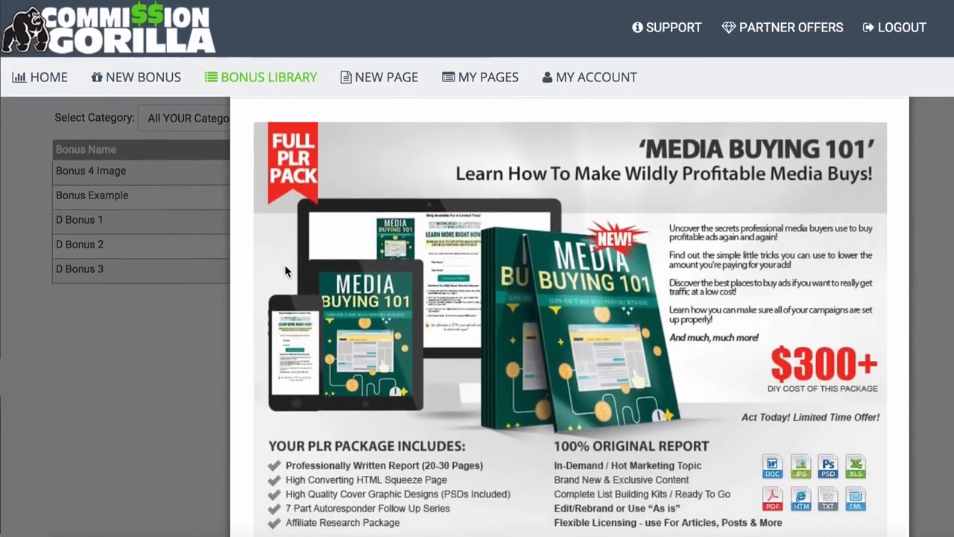
{"action": "left_click", "coordinate": [138, 372]}
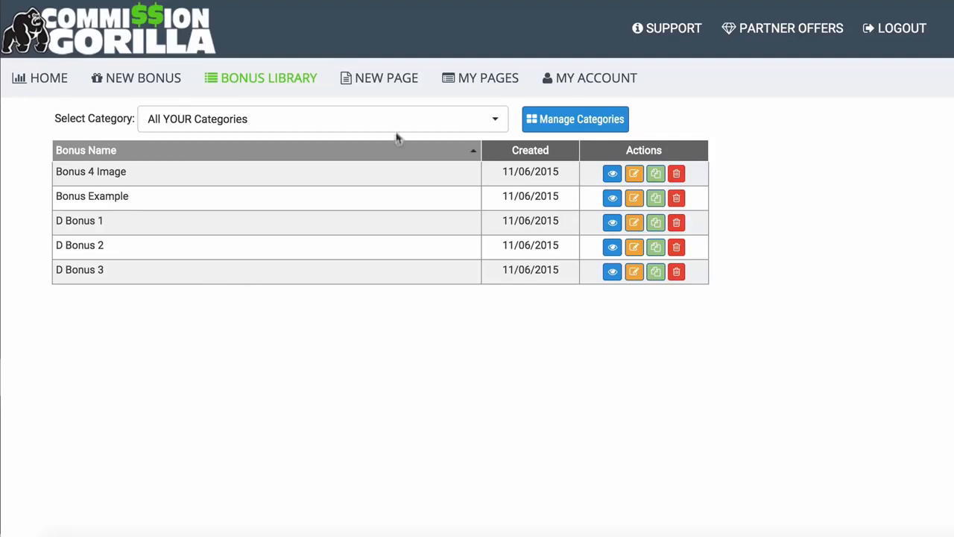
- Start a new page and look through its Page Settings and SEO Features options
{"action": "left_click", "coordinate": [377, 72]}
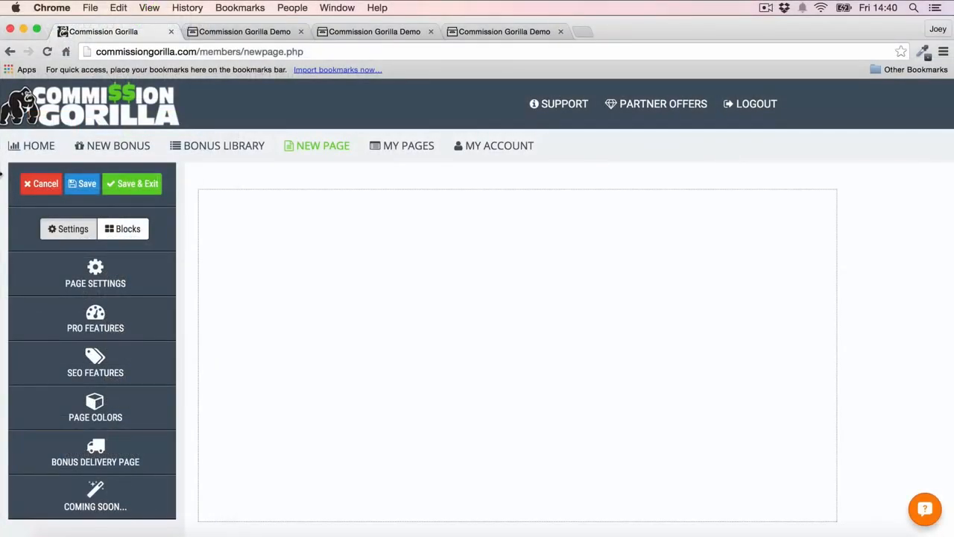
{"action": "left_click", "coordinate": [110, 271]}
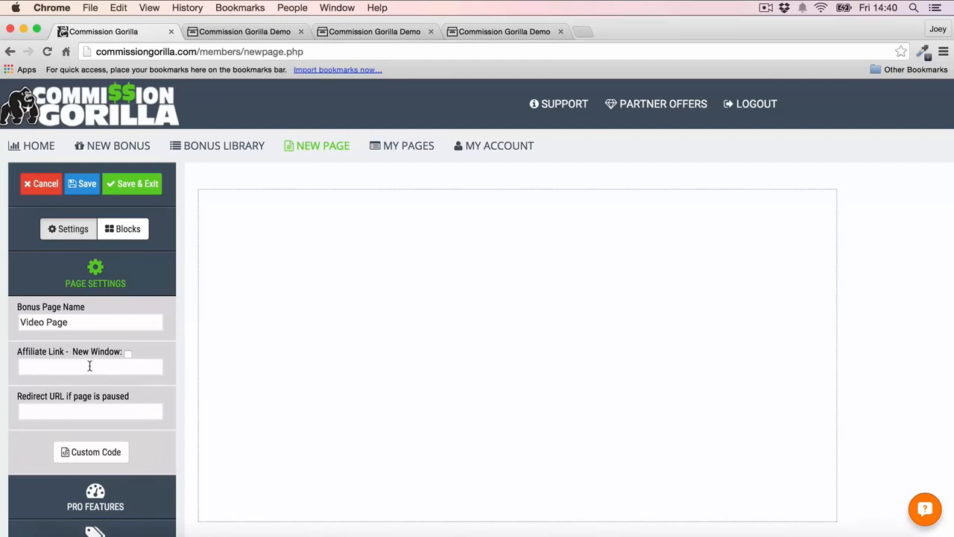
{"action": "left_click", "coordinate": [92, 280]}
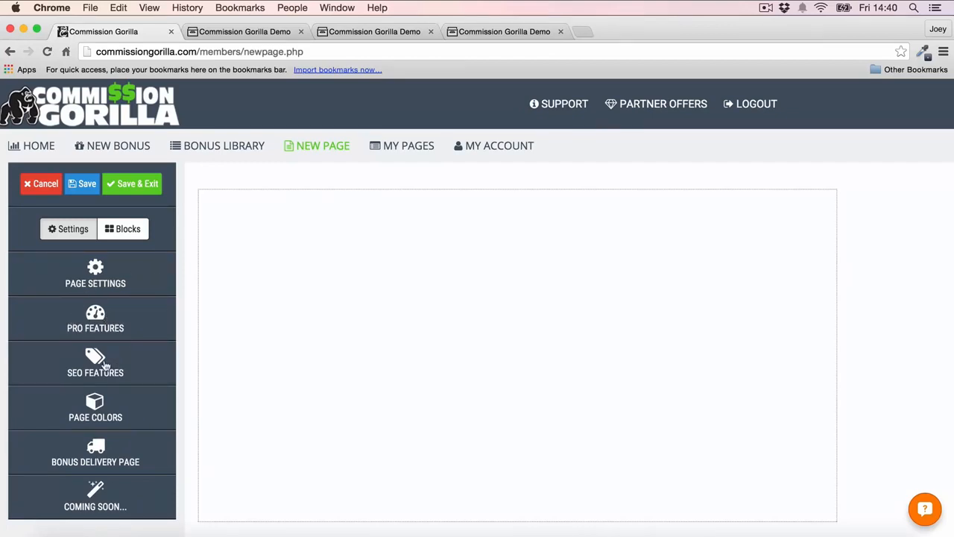
{"action": "left_click", "coordinate": [105, 364]}
{"action": "scroll", "coordinate": [106, 332], "scroll_direction": "down", "scroll_amount": 4}
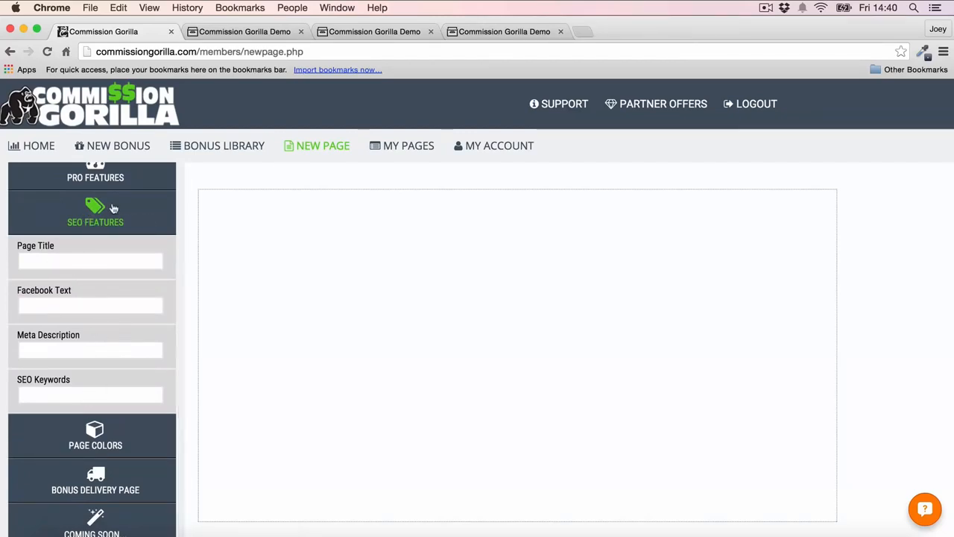
{"action": "left_click", "coordinate": [91, 216]}
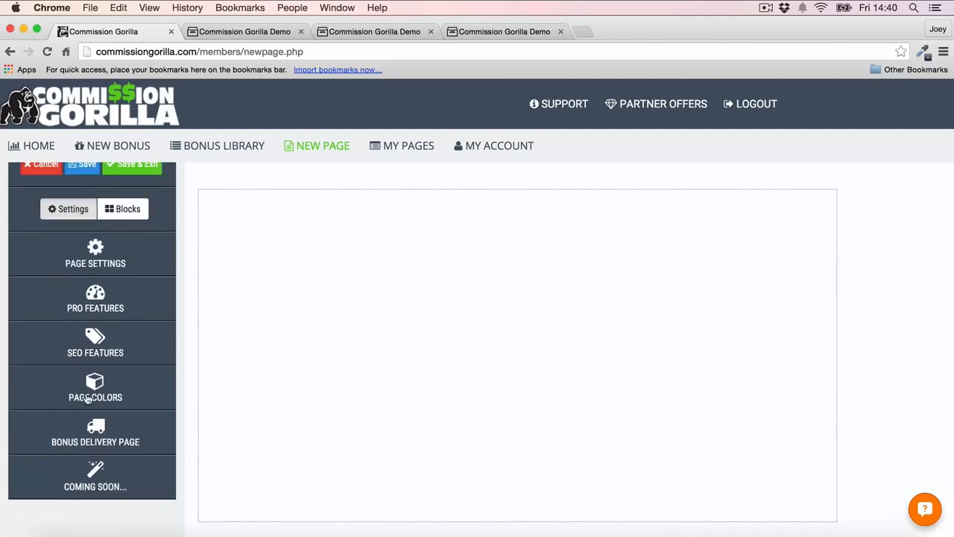
- Set the page's outer color to light grey #eeeeee
{"action": "left_click", "coordinate": [86, 396]}
{"action": "scroll", "coordinate": [116, 271], "scroll_direction": "down", "scroll_amount": 1}
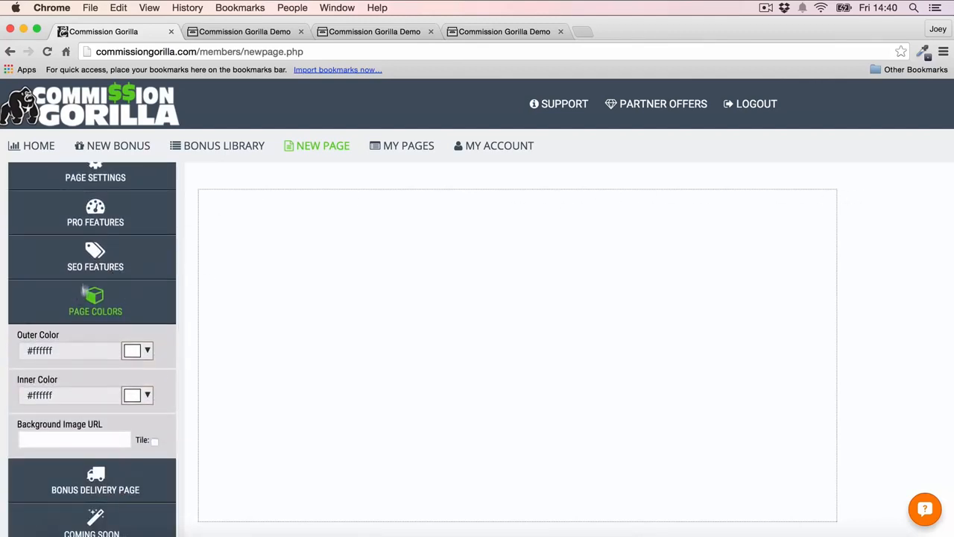
{"action": "left_click", "coordinate": [139, 351]}
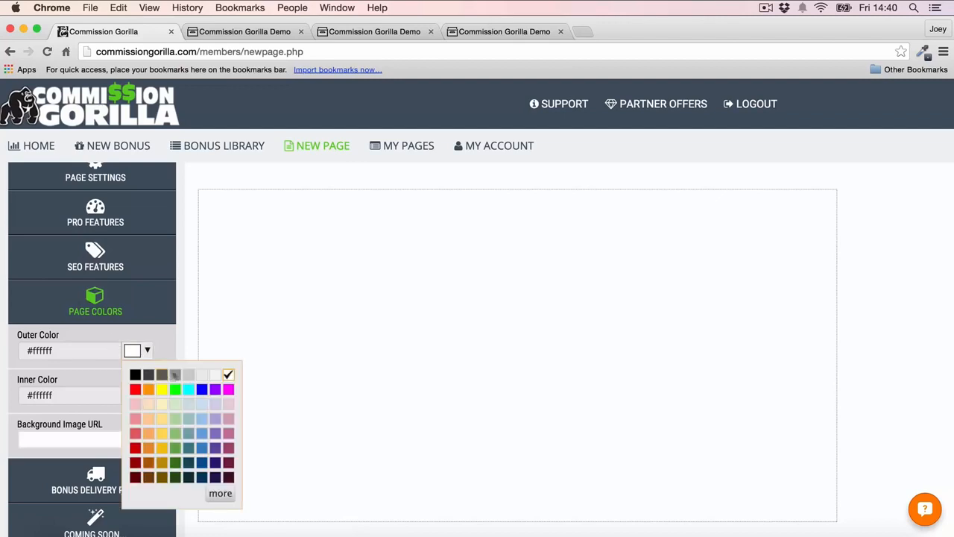
{"action": "left_click", "coordinate": [200, 375]}
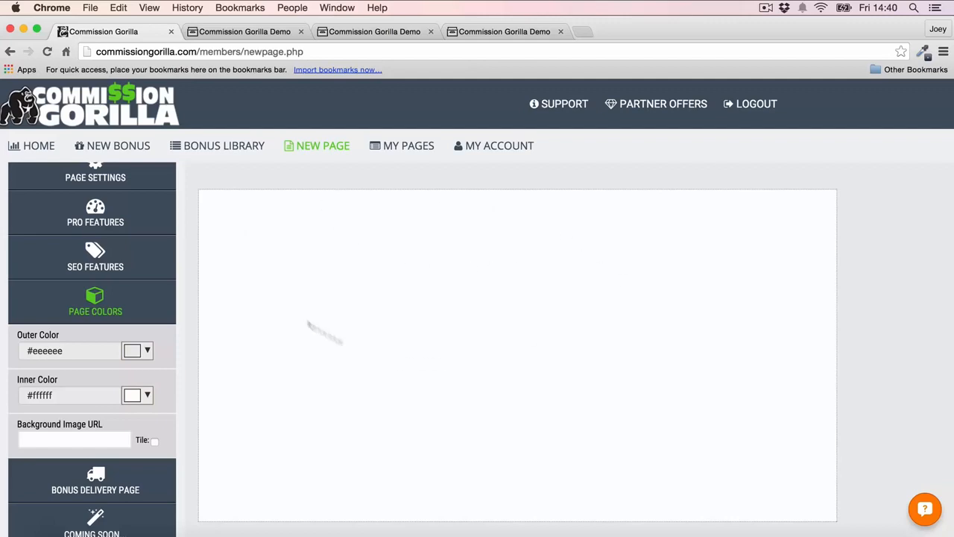
- Try black, #444444 and #666666 as the page's inner color and return it to white #ffffff
{"action": "left_click", "coordinate": [149, 396]}
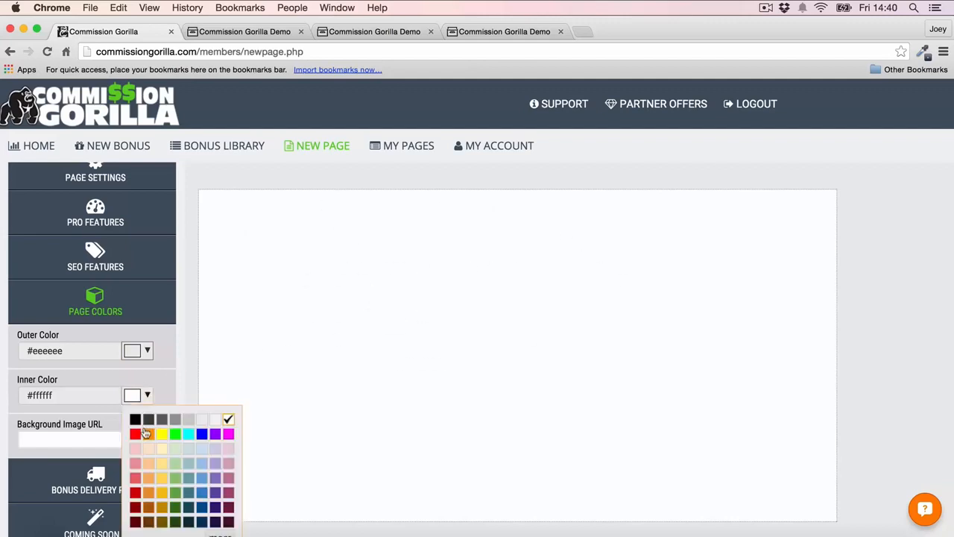
{"action": "left_click", "coordinate": [134, 419]}
{"action": "left_click", "coordinate": [140, 398]}
{"action": "left_click", "coordinate": [148, 419]}
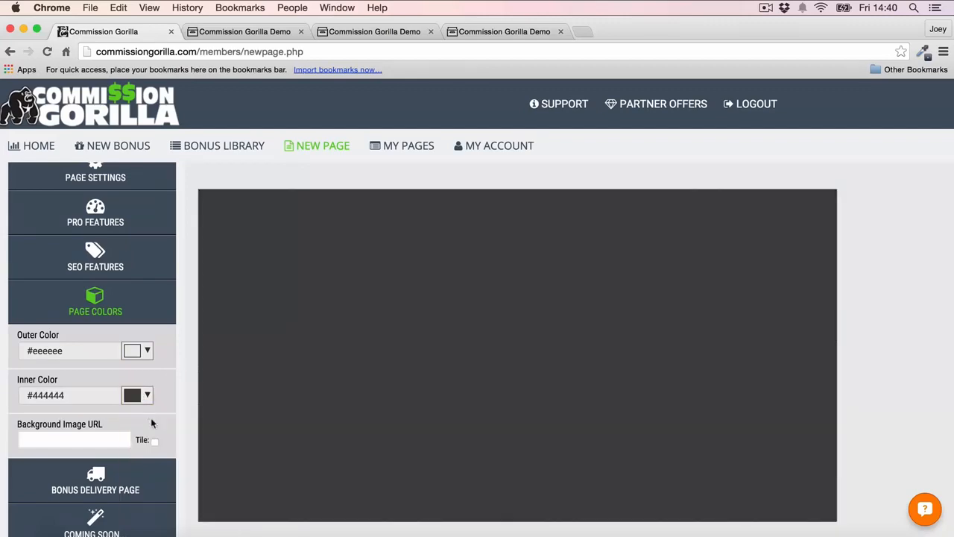
{"action": "left_click", "coordinate": [146, 395]}
{"action": "left_click", "coordinate": [162, 419]}
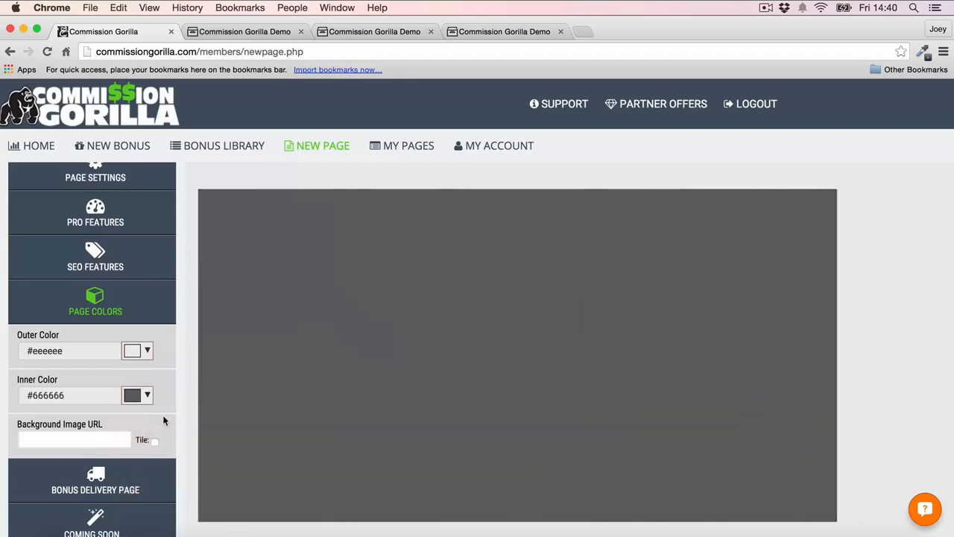
{"action": "left_click", "coordinate": [148, 396]}
{"action": "left_click", "coordinate": [227, 420]}
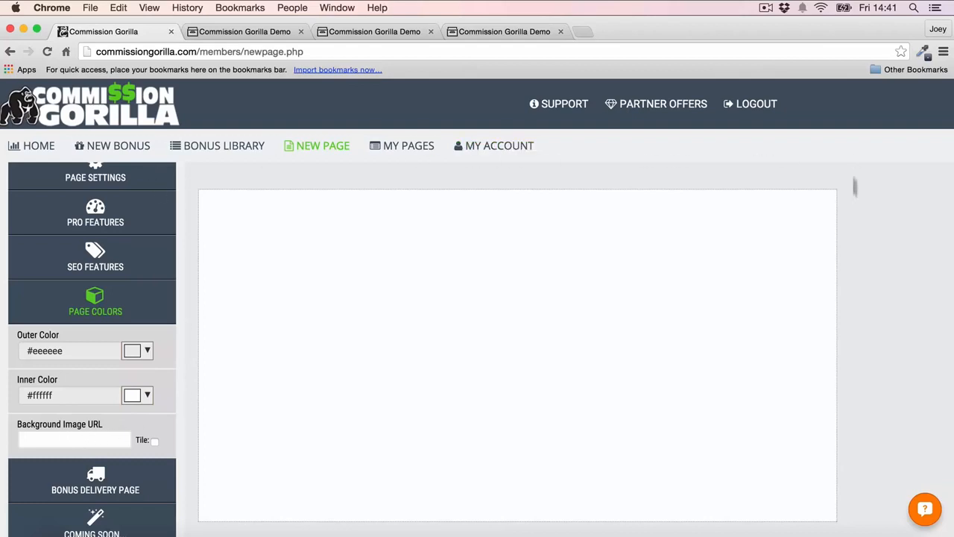
{"action": "left_click", "coordinate": [99, 301]}
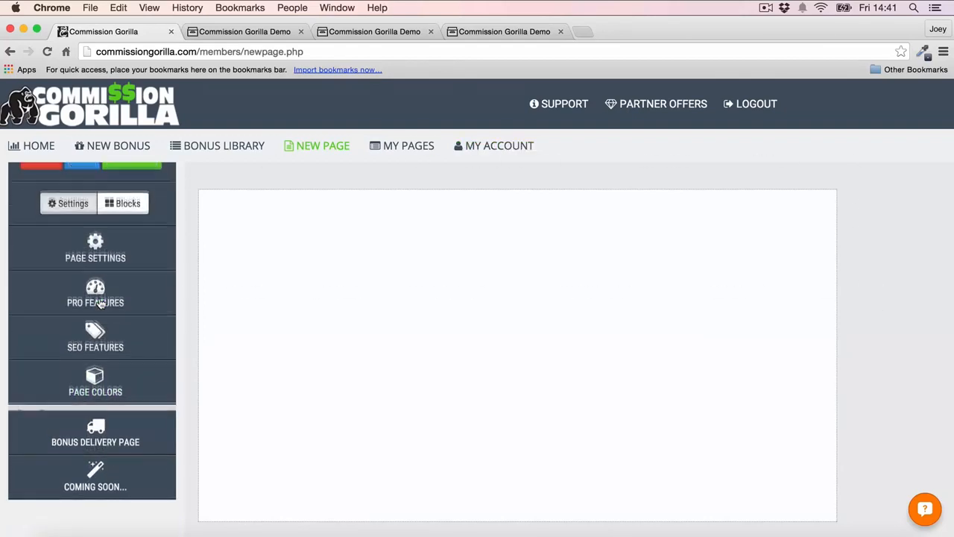
- Set the thank-you page filename to Test in the bonus delivery page settings
{"action": "left_click", "coordinate": [96, 436]}
{"action": "scroll", "coordinate": [136, 342], "scroll_direction": "down", "scroll_amount": 3}
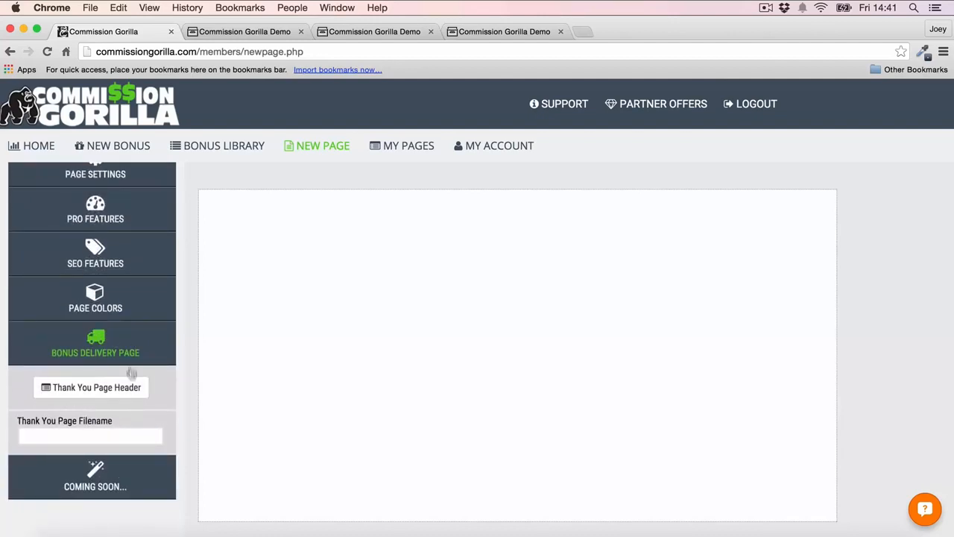
{"action": "left_click", "coordinate": [84, 429]}
{"action": "type", "text": "Te"}
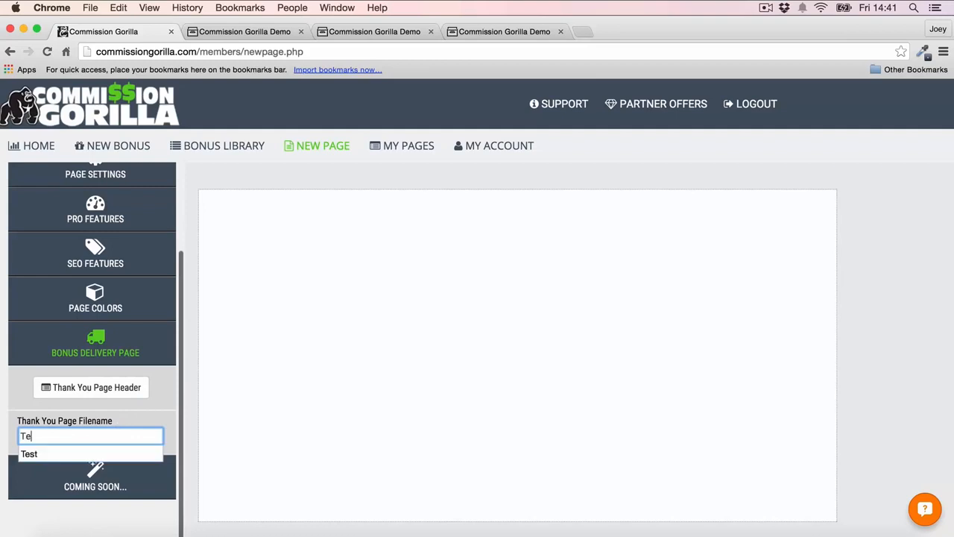
{"action": "type", "text": "st"}
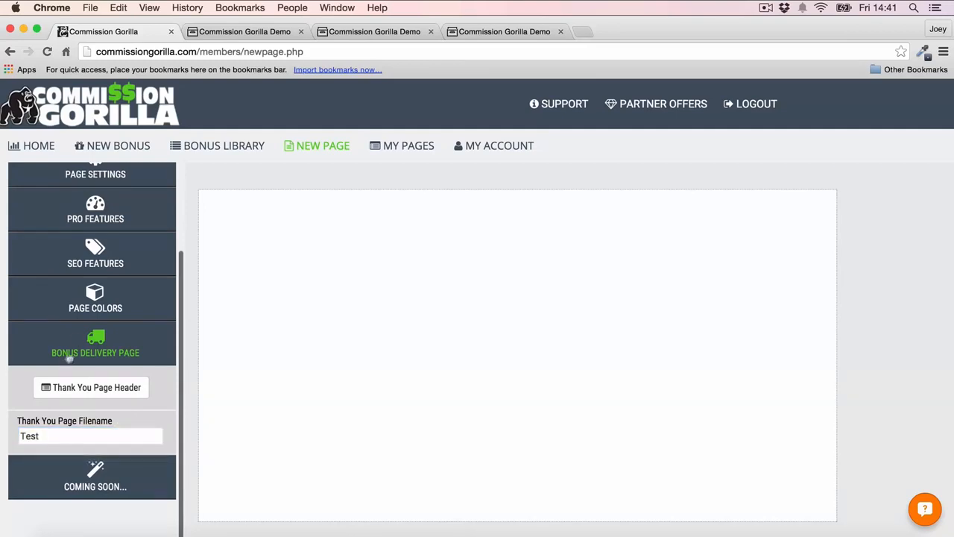
{"action": "left_click", "coordinate": [78, 340]}
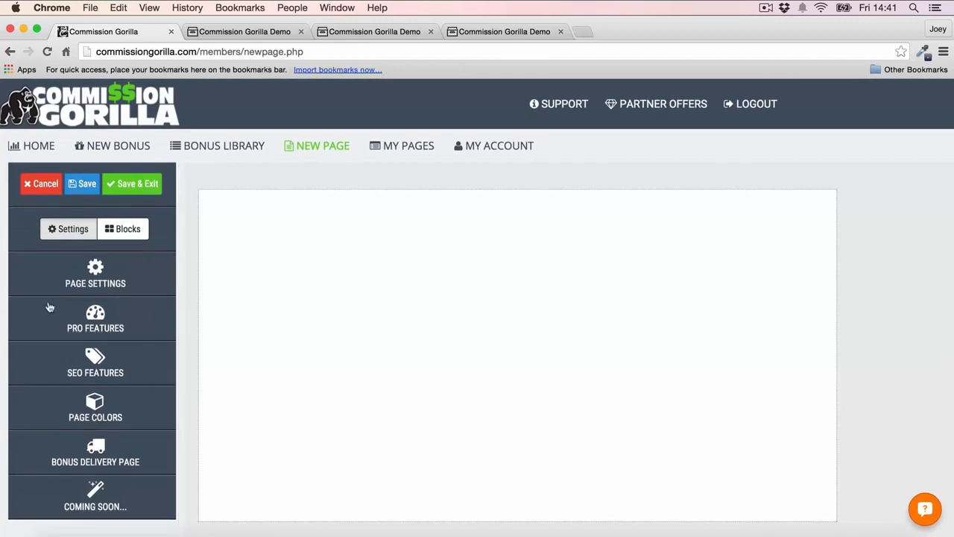
- Add a text block to the top of the empty page reading "Awesome Bonus Package For Commission Gorilla!"
{"action": "left_click", "coordinate": [128, 229]}
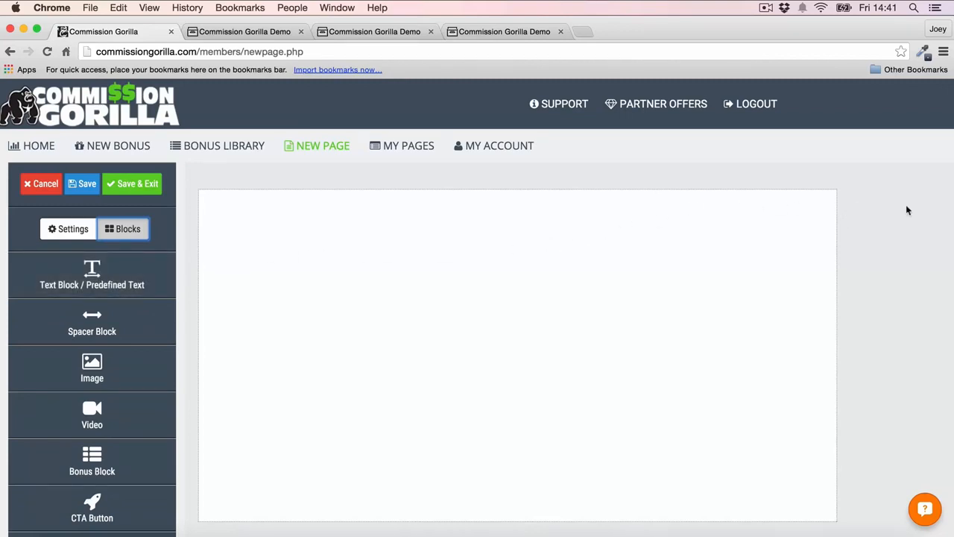
{"action": "scroll", "coordinate": [122, 306], "scroll_direction": "down", "scroll_amount": 2}
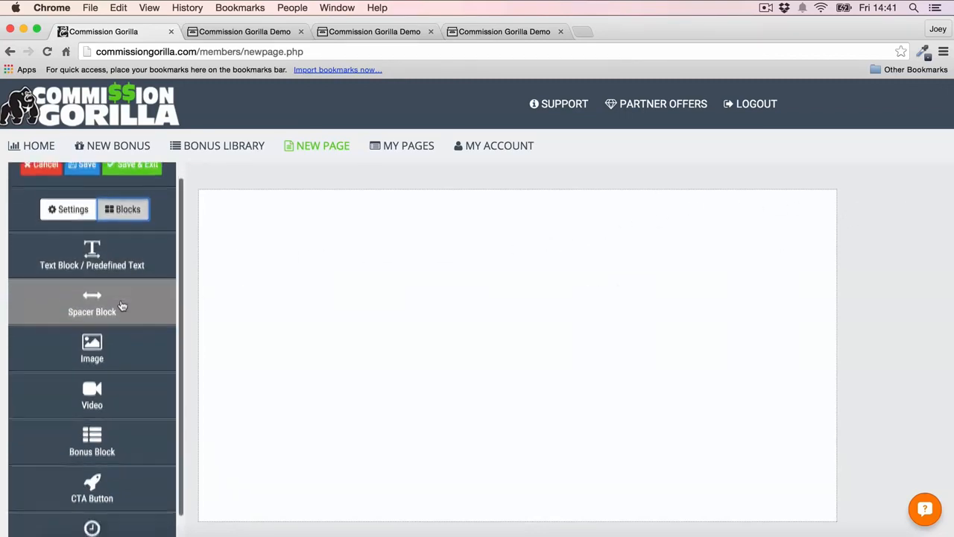
{"action": "scroll", "coordinate": [122, 304], "scroll_direction": "down", "scroll_amount": 1}
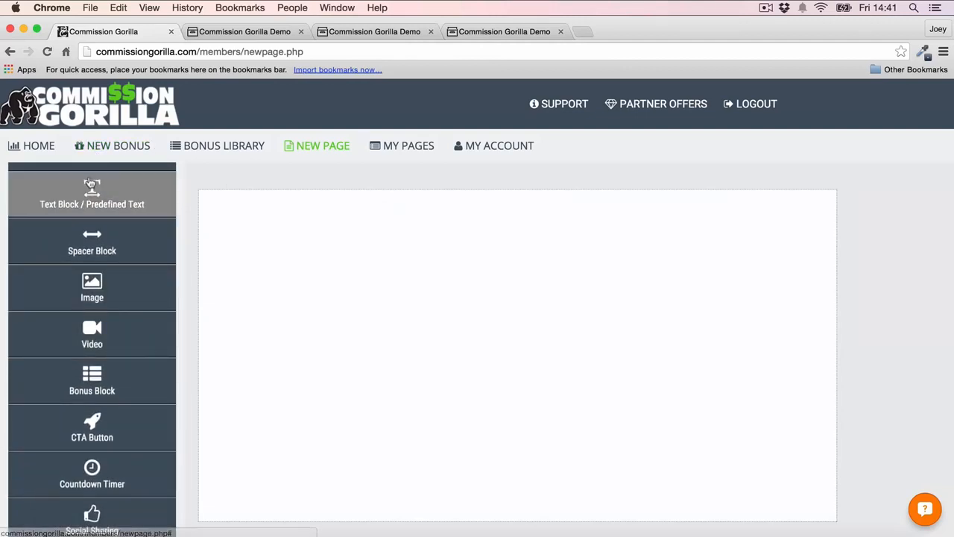
{"action": "left_click_drag", "start_coordinate": [84, 192], "coordinate": [346, 237]}
{"action": "left_click", "coordinate": [346, 205]}
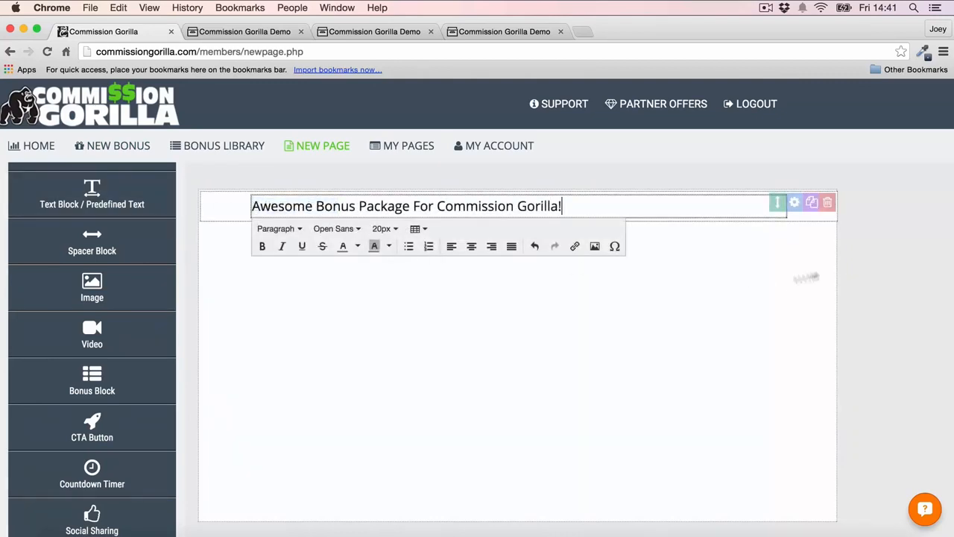
- Try the whole headline at a 36px font size and settle on 29px
{"action": "left_click_drag", "start_coordinate": [561, 206], "coordinate": [169, 210]}
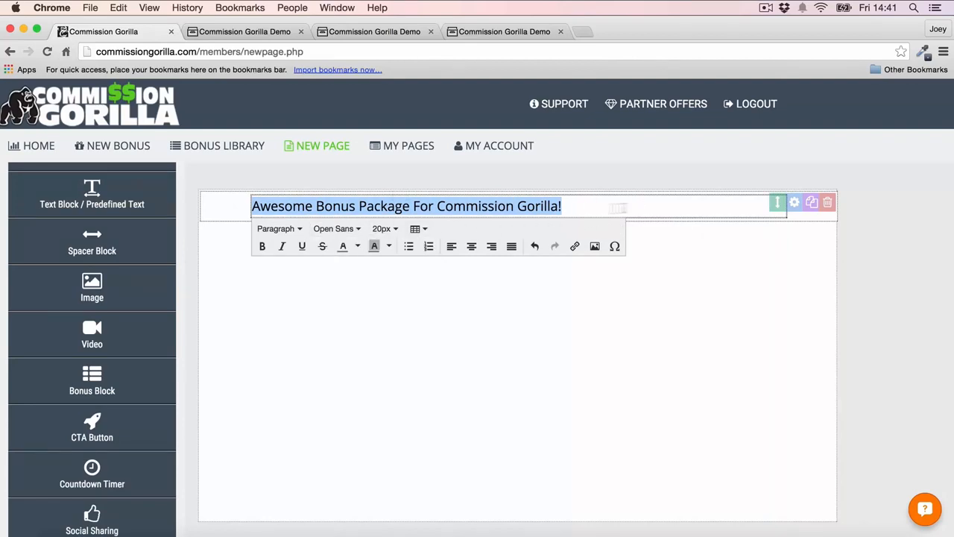
{"action": "left_click", "coordinate": [384, 229]}
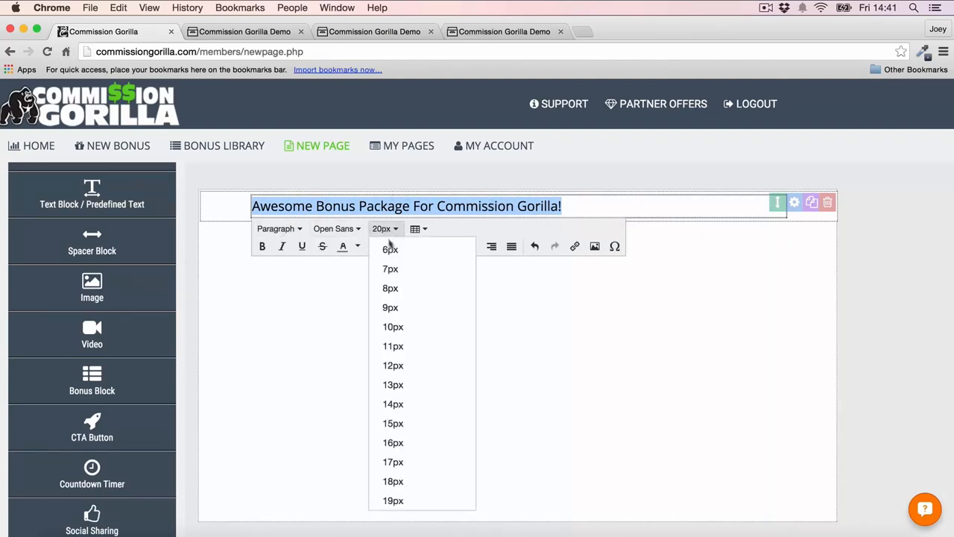
{"action": "scroll", "coordinate": [416, 342], "scroll_direction": "down", "scroll_amount": 10}
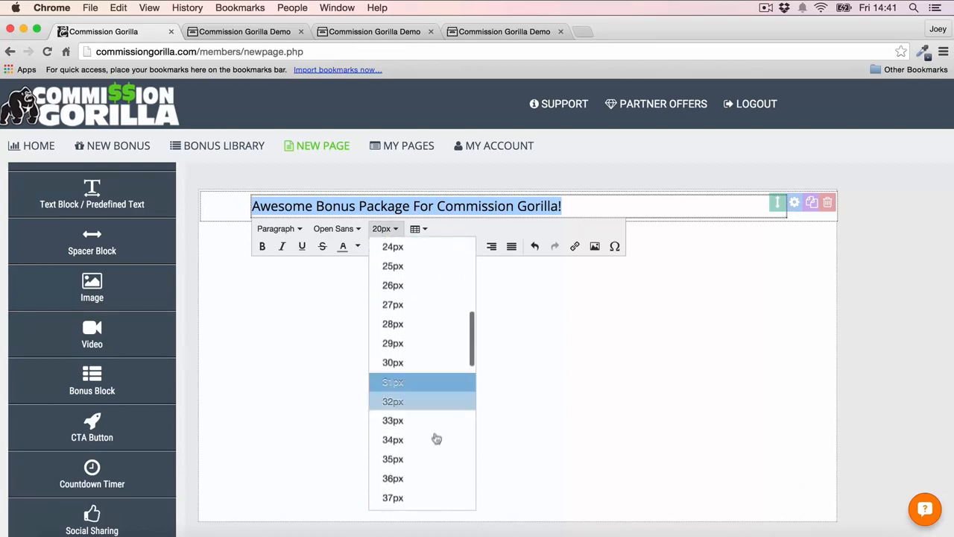
{"action": "left_click", "coordinate": [409, 475]}
{"action": "left_click", "coordinate": [385, 278]}
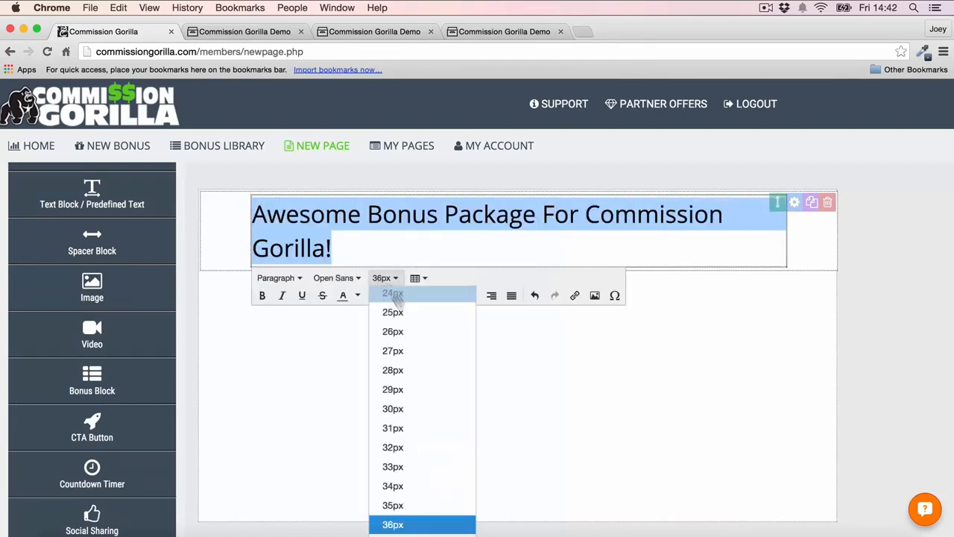
{"action": "scroll", "coordinate": [413, 468], "scroll_direction": "up", "scroll_amount": 1}
{"action": "left_click", "coordinate": [396, 413]}
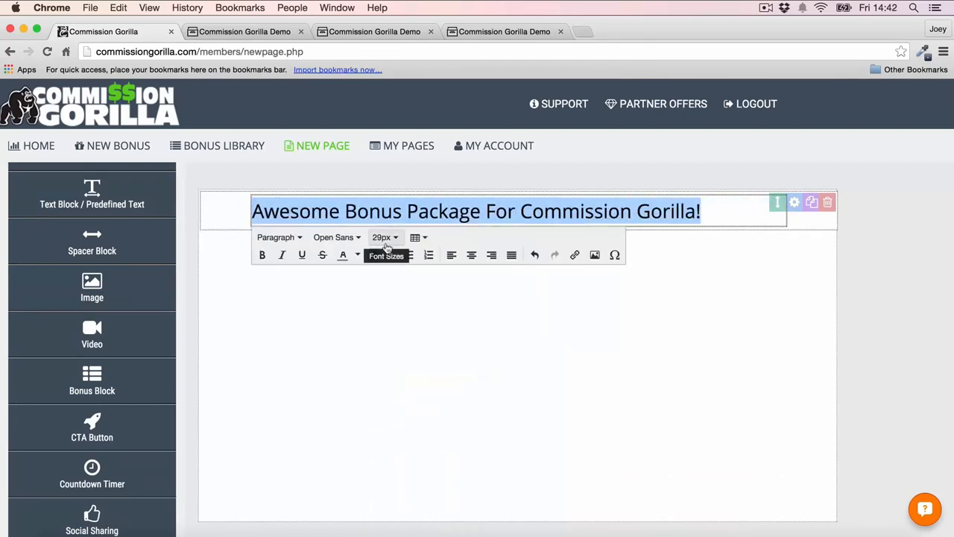
- Make the headline bold and change its font to Montserrat
{"action": "left_click", "coordinate": [262, 255]}
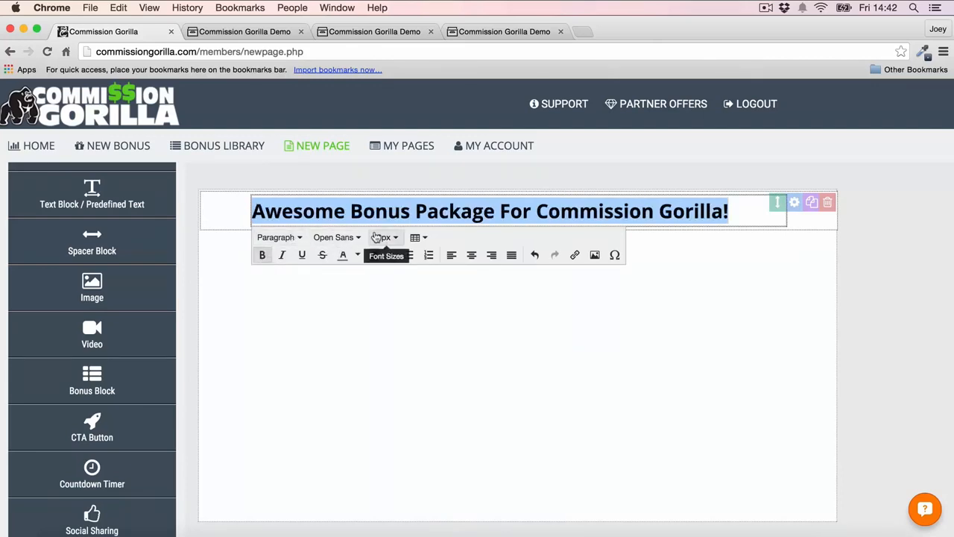
{"action": "left_click", "coordinate": [337, 237]}
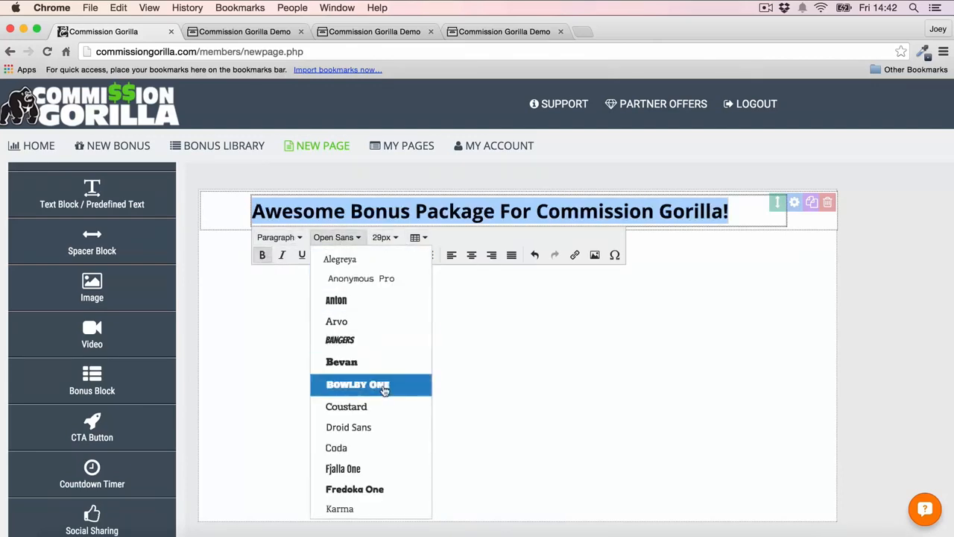
{"action": "scroll", "coordinate": [383, 387], "scroll_direction": "down", "scroll_amount": 3}
{"action": "scroll", "coordinate": [383, 391], "scroll_direction": "down", "scroll_amount": 1}
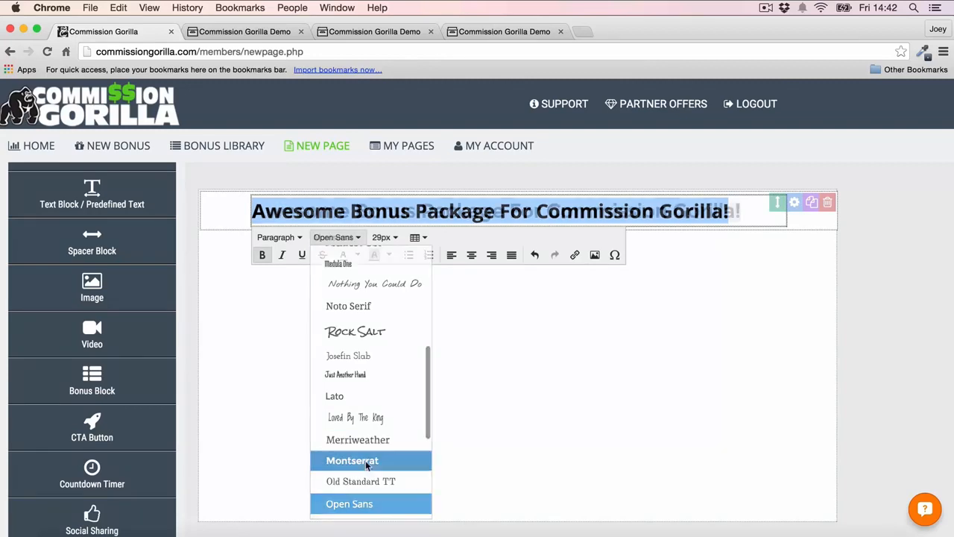
{"action": "left_click", "coordinate": [356, 457]}
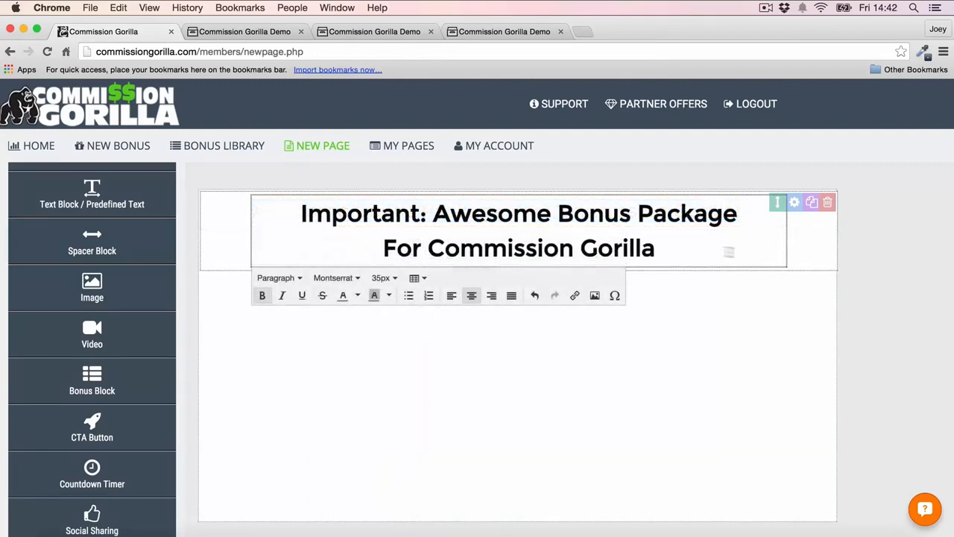
- Color the words "Awesome Bonus" in the headline orange
{"action": "left_click_drag", "start_coordinate": [432, 214], "coordinate": [631, 212]}
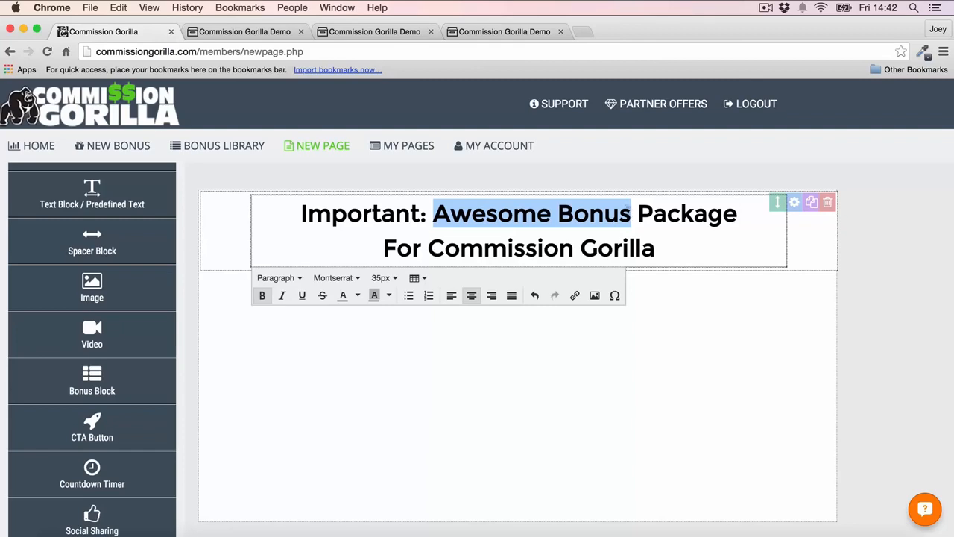
{"action": "left_click", "coordinate": [358, 296]}
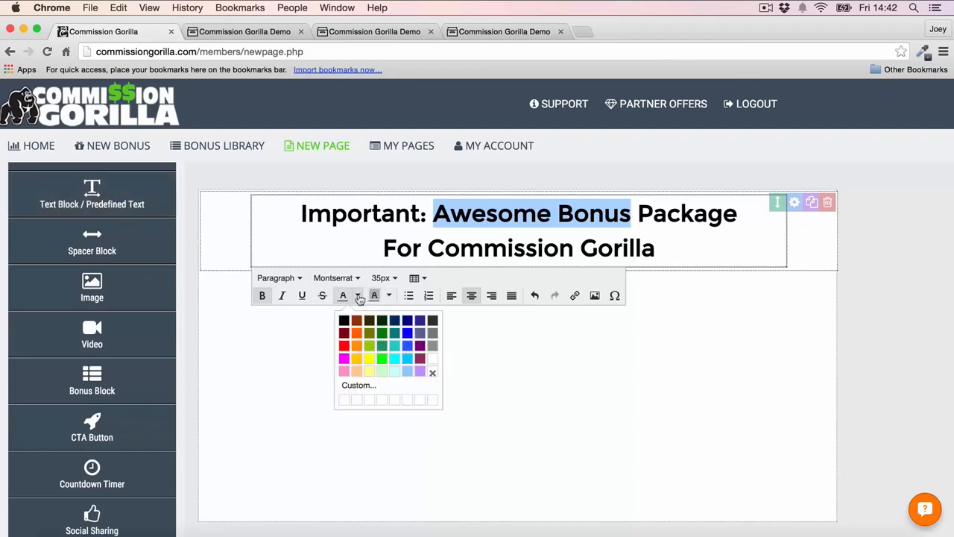
{"action": "left_click", "coordinate": [357, 345]}
{"action": "left_click", "coordinate": [897, 243]}
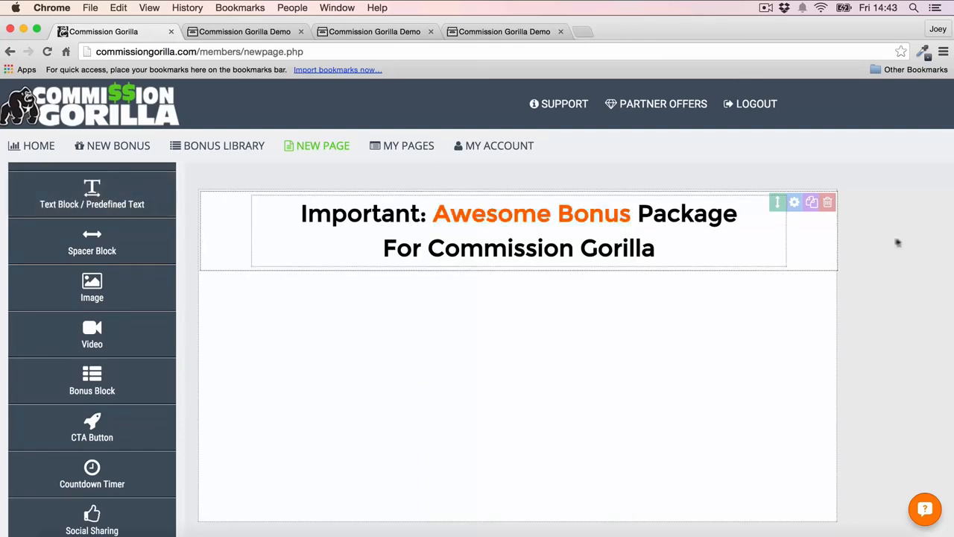
- Give the words "Commission Gorilla" in the headline a yellow background color
{"action": "left_click", "coordinate": [420, 254]}
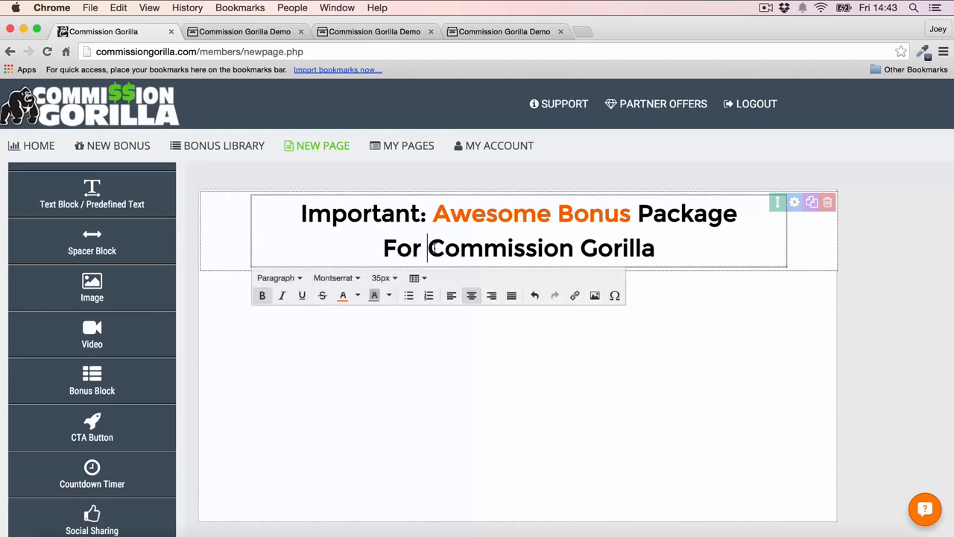
{"action": "left_click_drag", "start_coordinate": [431, 249], "coordinate": [700, 246]}
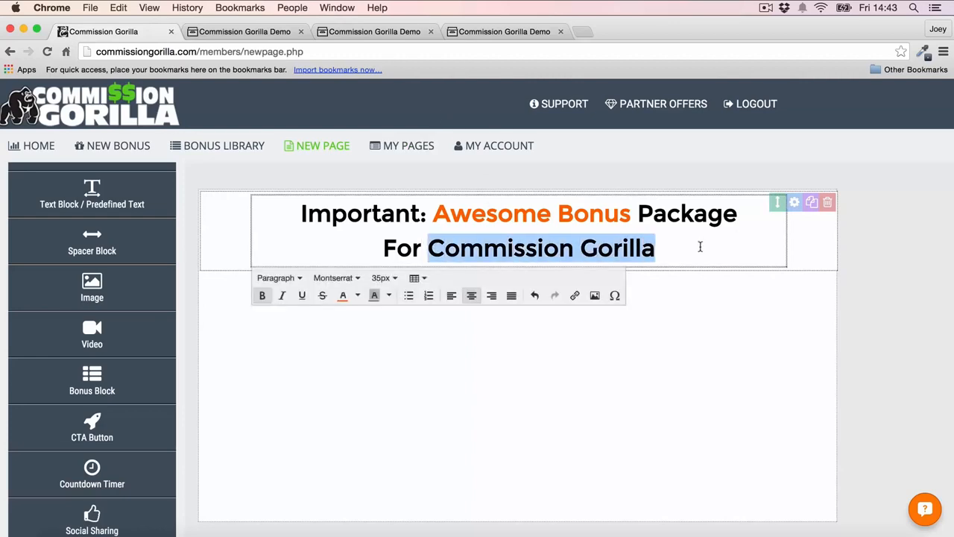
{"action": "left_click", "coordinate": [389, 296]}
{"action": "left_click", "coordinate": [400, 359]}
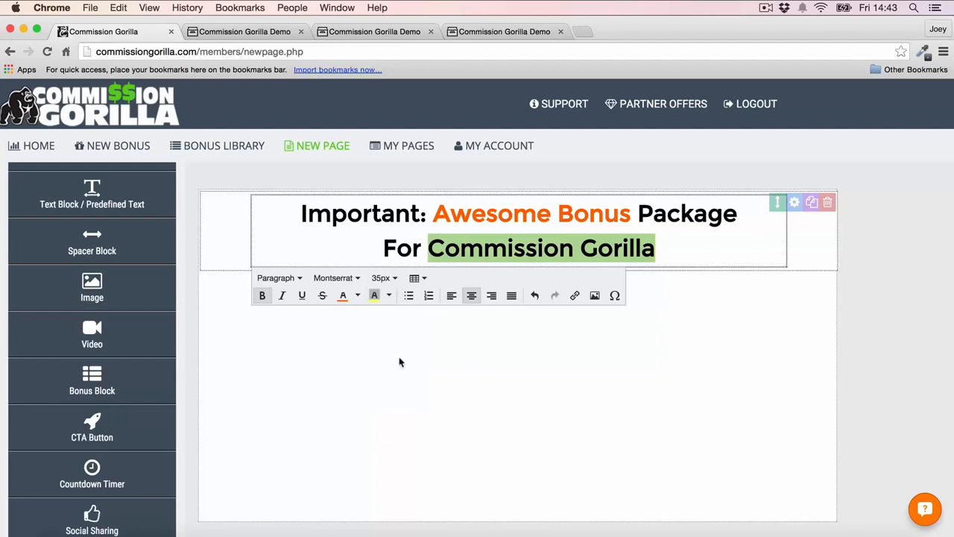
{"action": "left_click", "coordinate": [850, 292]}
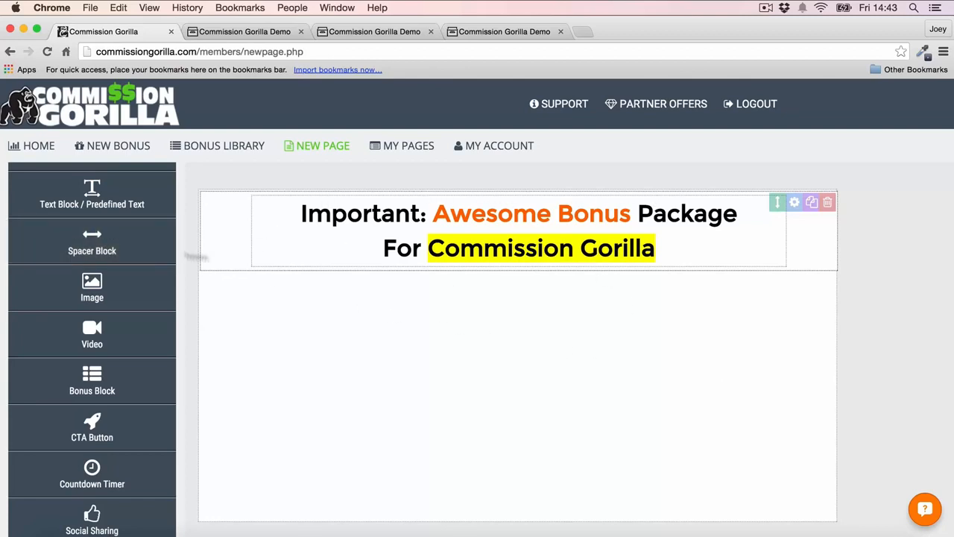
- Add a spacer block above the headline and set its height to 24px
{"action": "left_click_drag", "start_coordinate": [91, 242], "coordinate": [402, 282]}
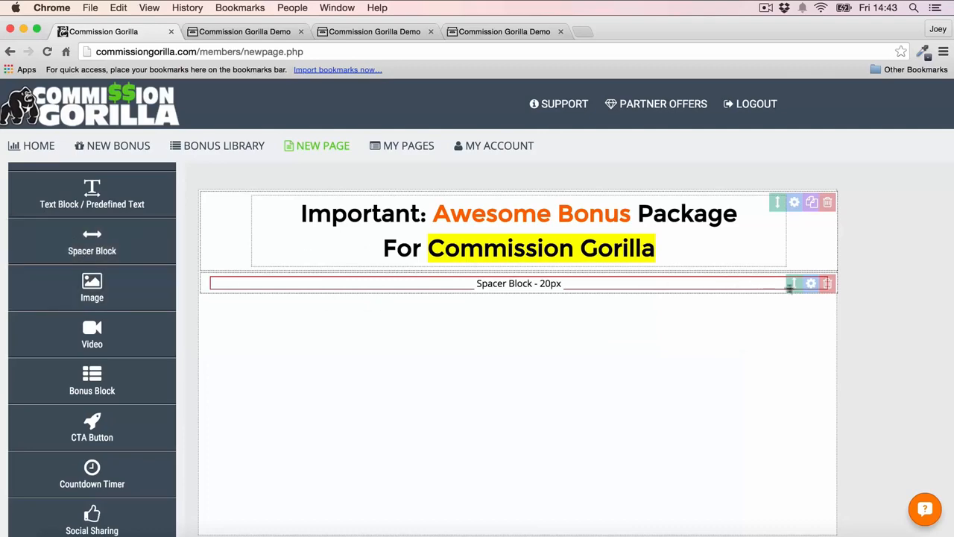
{"action": "left_click_drag", "start_coordinate": [790, 287], "coordinate": [796, 209]}
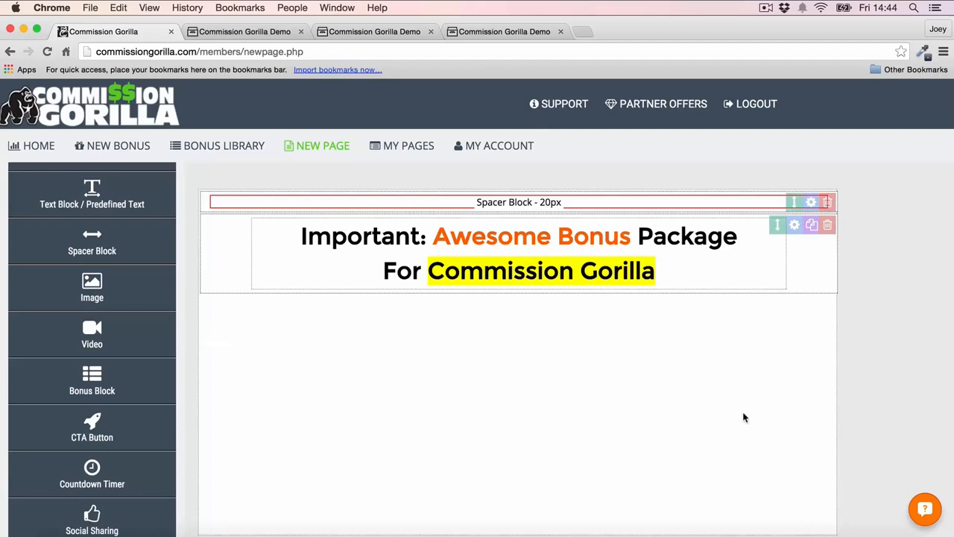
{"action": "left_click", "coordinate": [811, 202]}
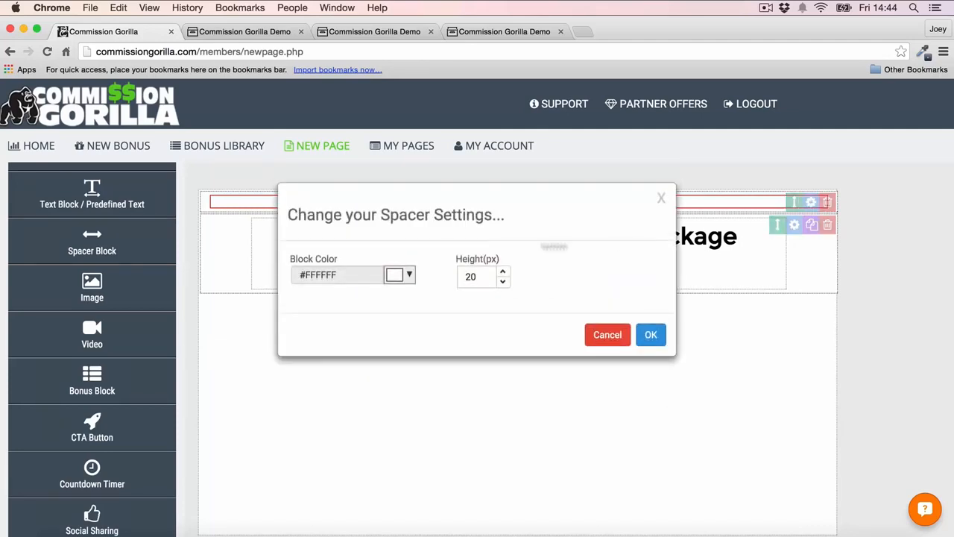
{"action": "left_click", "coordinate": [504, 272]}
{"action": "left_click", "coordinate": [504, 273]}
{"action": "left_click", "coordinate": [504, 272]}
{"action": "left_click", "coordinate": [649, 334]}
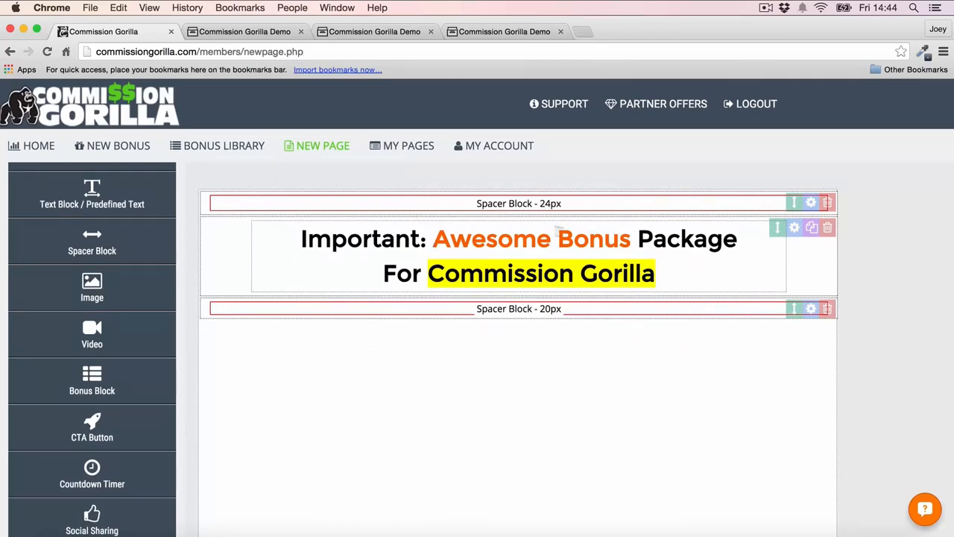
- Add a countdown timer block below the 20px spacer under the headline
{"action": "scroll", "coordinate": [91, 283], "scroll_direction": "up", "scroll_amount": 3}
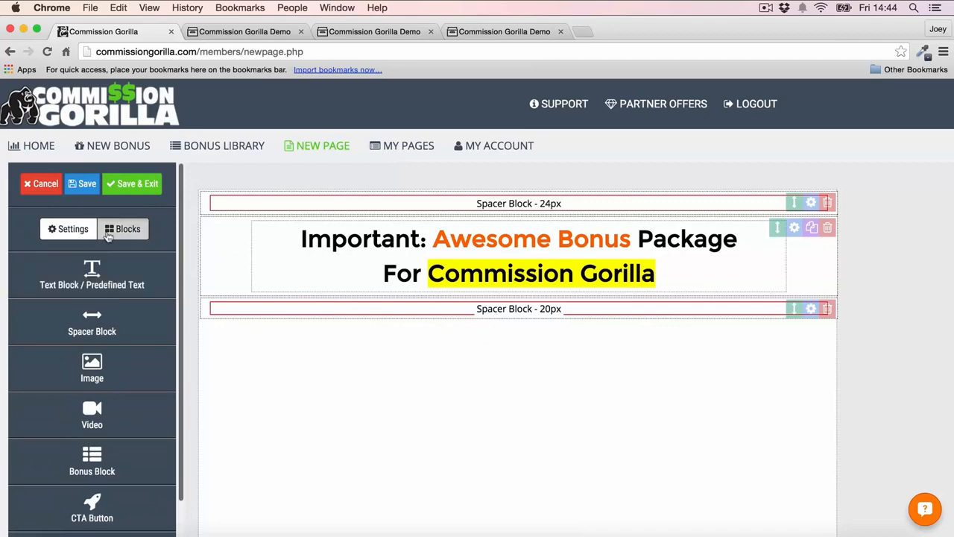
{"action": "scroll", "coordinate": [108, 239], "scroll_direction": "down", "scroll_amount": 1}
{"action": "scroll", "coordinate": [93, 336], "scroll_direction": "down", "scroll_amount": 3}
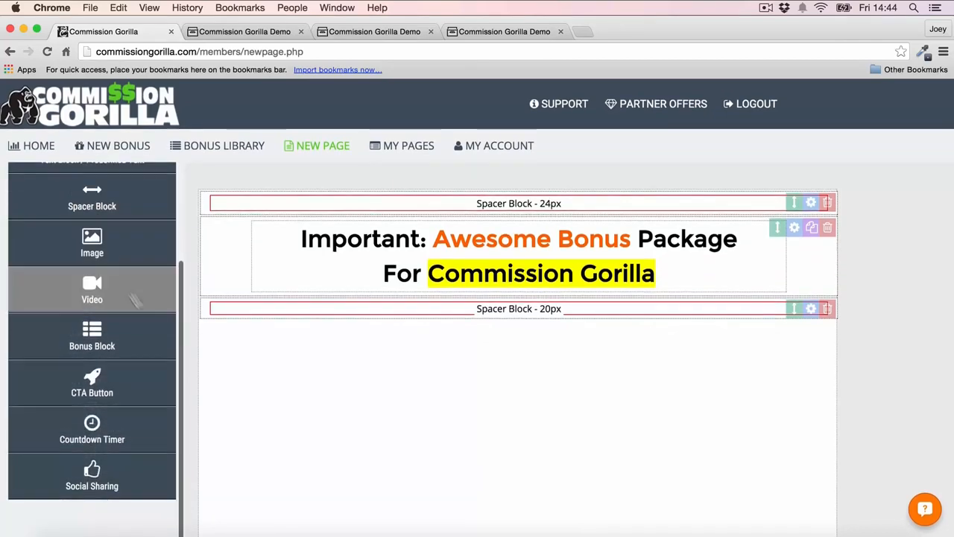
{"action": "left_click", "coordinate": [92, 428]}
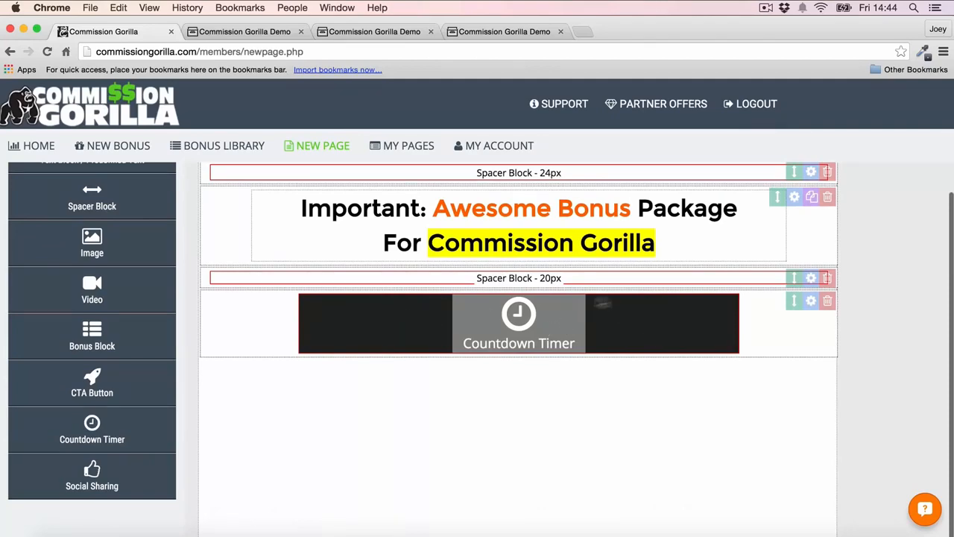
- Set the countdown timer block's block color to black #000000
{"action": "left_click", "coordinate": [567, 329]}
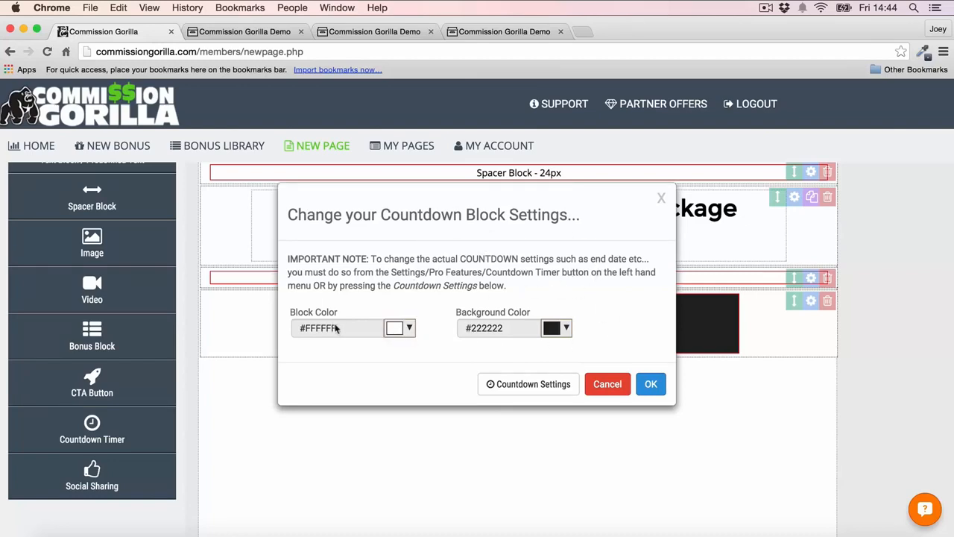
{"action": "left_click", "coordinate": [401, 330]}
{"action": "left_click", "coordinate": [395, 348]}
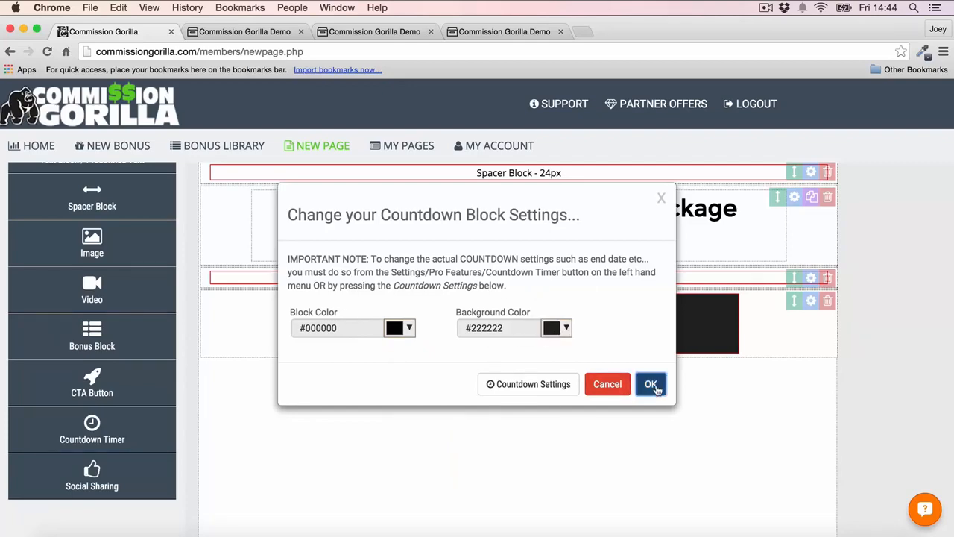
{"action": "left_click", "coordinate": [651, 384]}
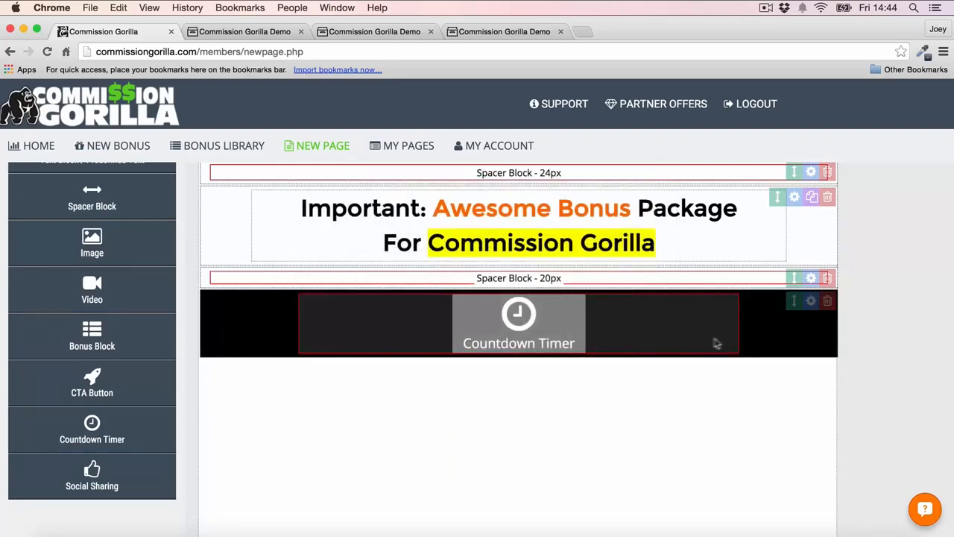
- Set the countdown timer to end on 11/16/2015 at 2:32 PM and apply the timer options
{"action": "left_click", "coordinate": [631, 324]}
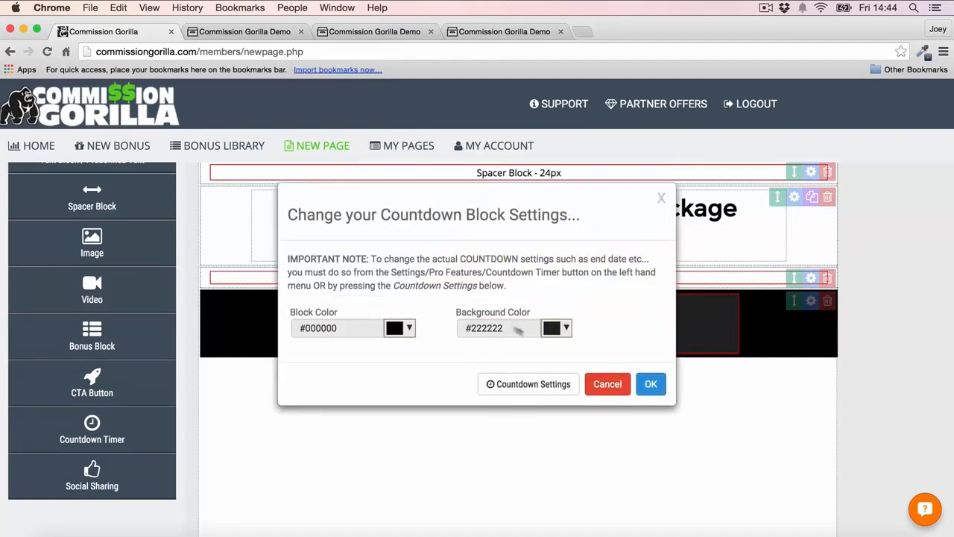
{"action": "left_click", "coordinate": [550, 383]}
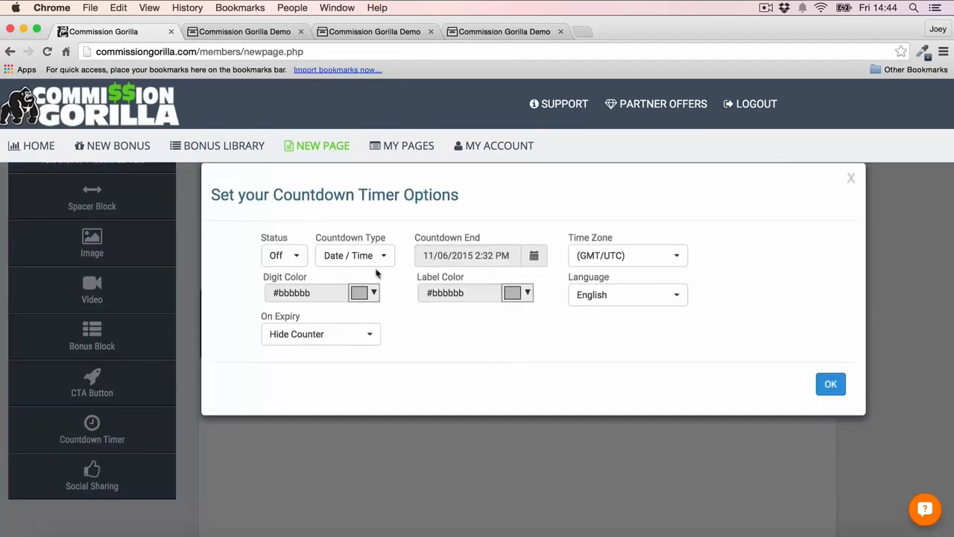
{"action": "left_click", "coordinate": [536, 256]}
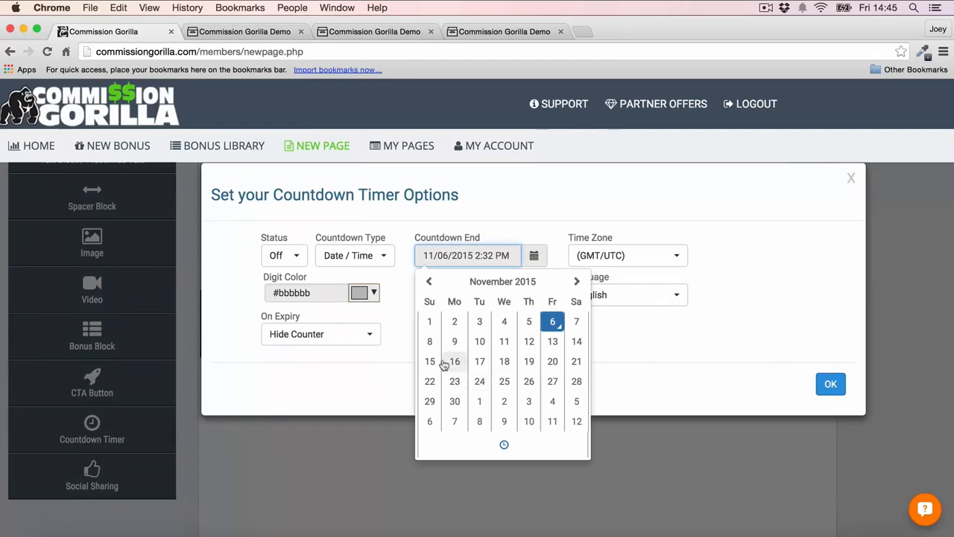
{"action": "left_click", "coordinate": [453, 362]}
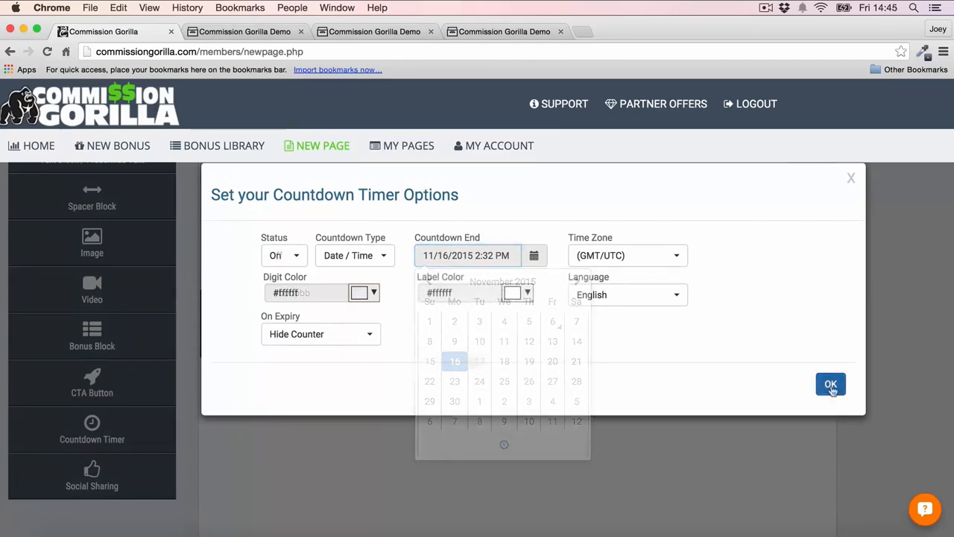
{"action": "left_click", "coordinate": [830, 384]}
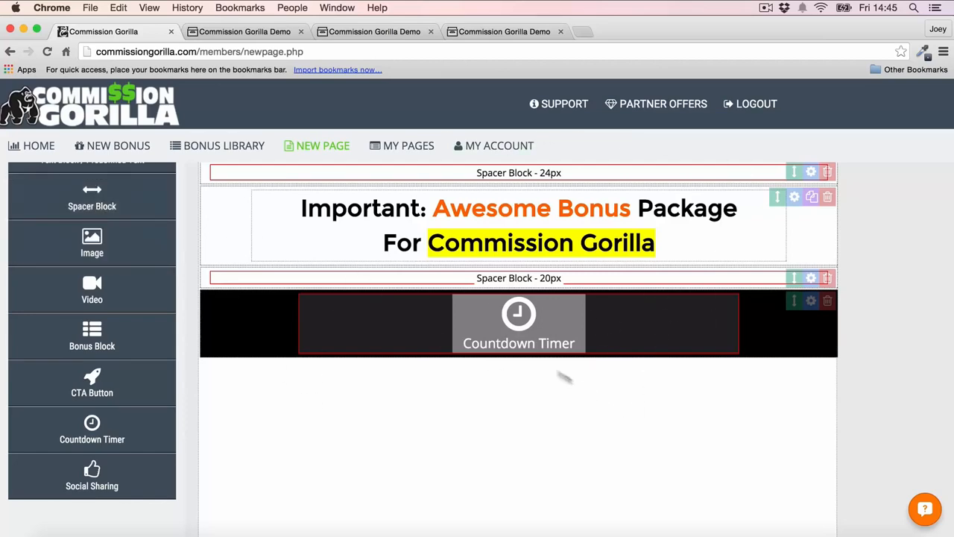
- Add a video block below the countdown timer block
{"action": "scroll", "coordinate": [90, 298], "scroll_direction": "up", "scroll_amount": 4}
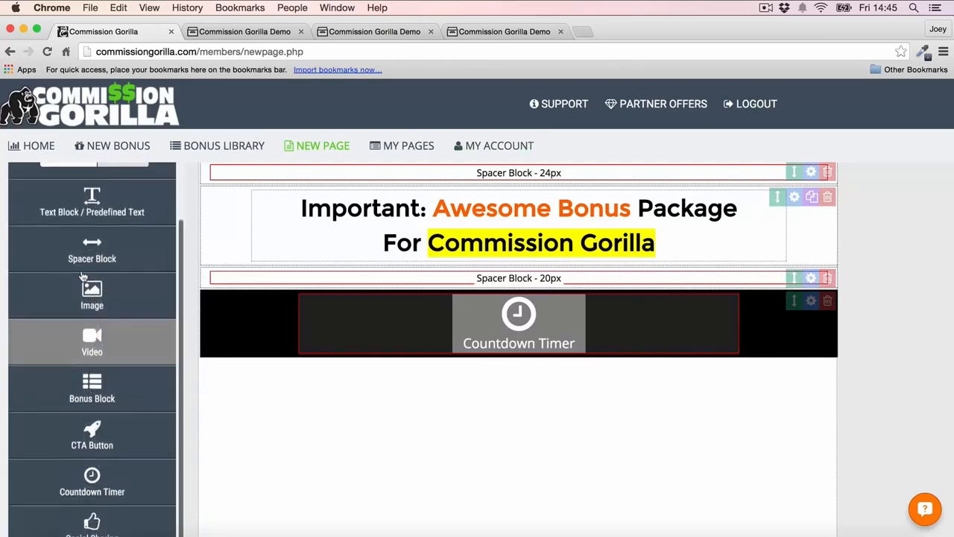
{"action": "scroll", "coordinate": [86, 291], "scroll_direction": "down", "scroll_amount": 2}
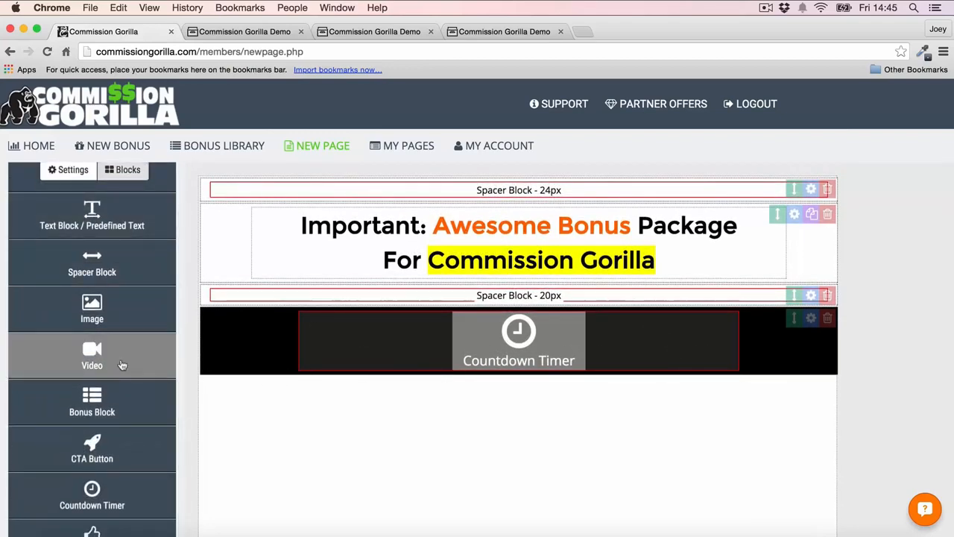
{"action": "left_click_drag", "start_coordinate": [92, 356], "coordinate": [599, 394]}
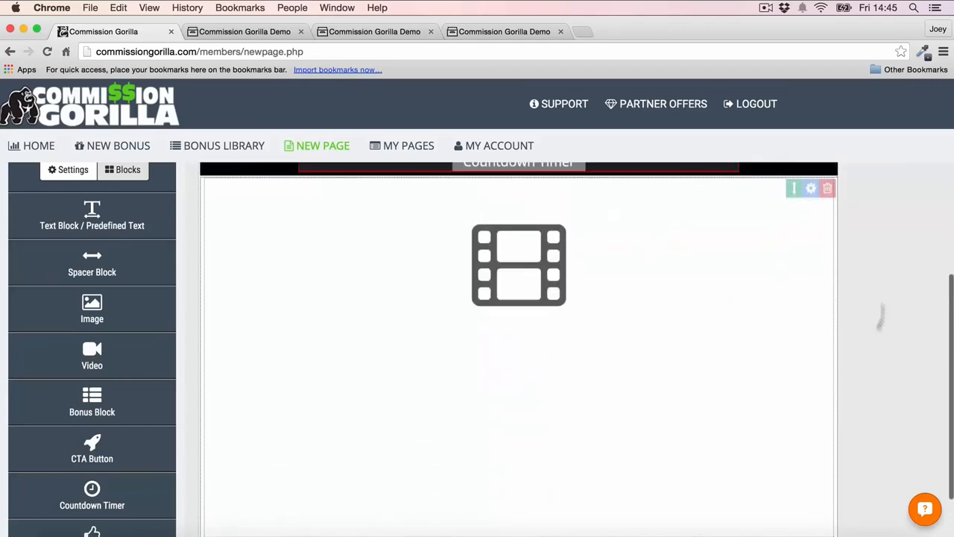
- Embed the YouTube video in the new video block by pasting its 560 by 315 iframe code, and apply it
{"action": "left_click", "coordinate": [533, 264]}
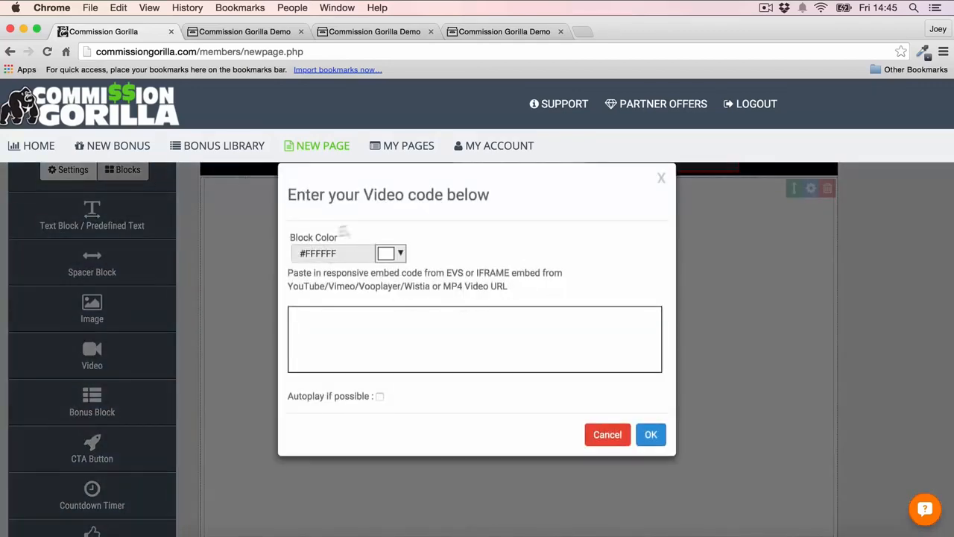
{"action": "left_click", "coordinate": [451, 334]}
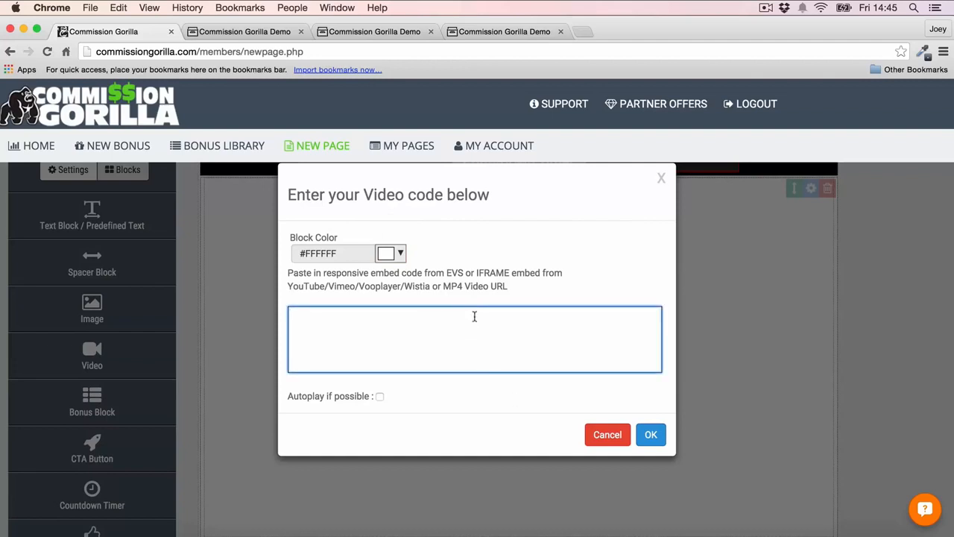
{"action": "type", "text": "<iframe width=\"560\" height=\"315\" src=\"https://www.youtube.com/embed/9652XA9Qatw\" frameborder=\"0\" allowfullscreen></iframe>"}
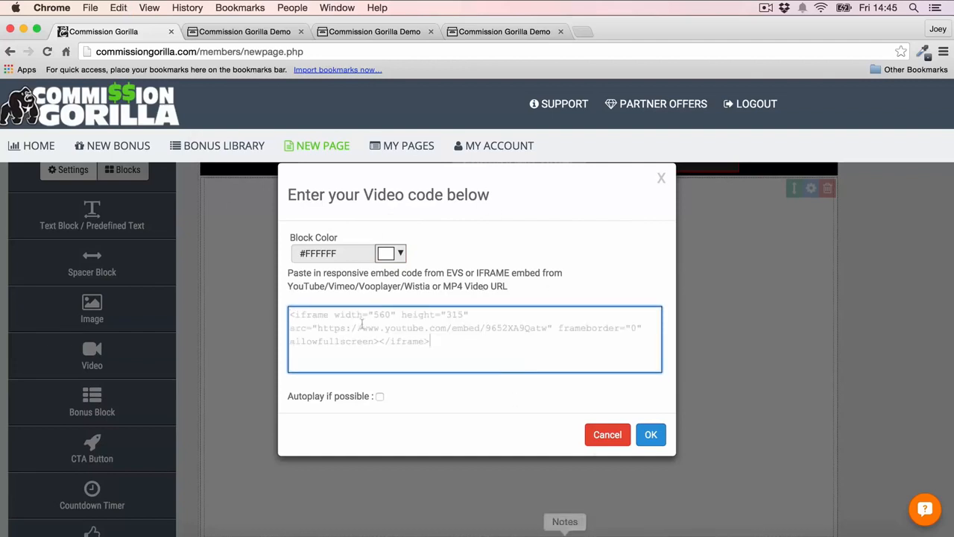
{"action": "left_click", "coordinate": [639, 437]}
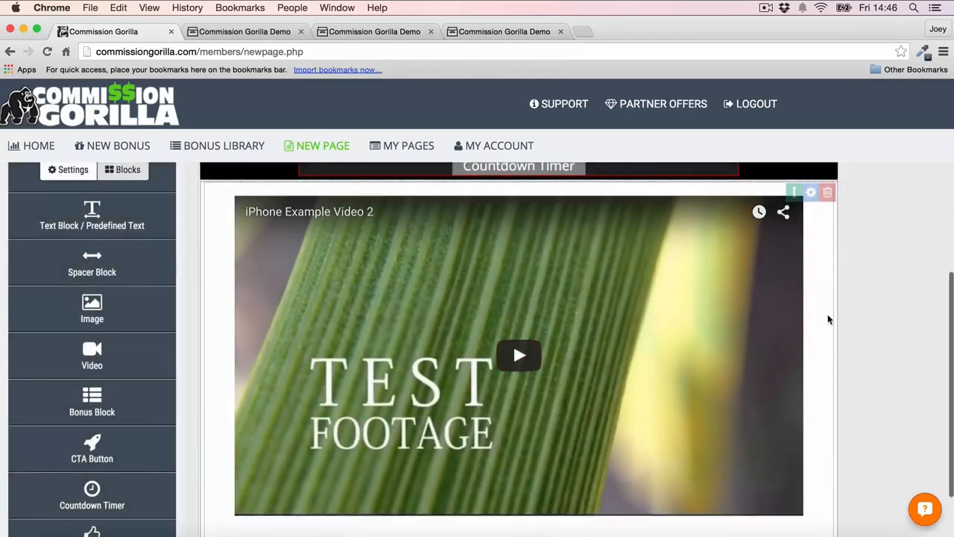
{"action": "scroll", "coordinate": [826, 321], "scroll_direction": "up", "scroll_amount": 1}
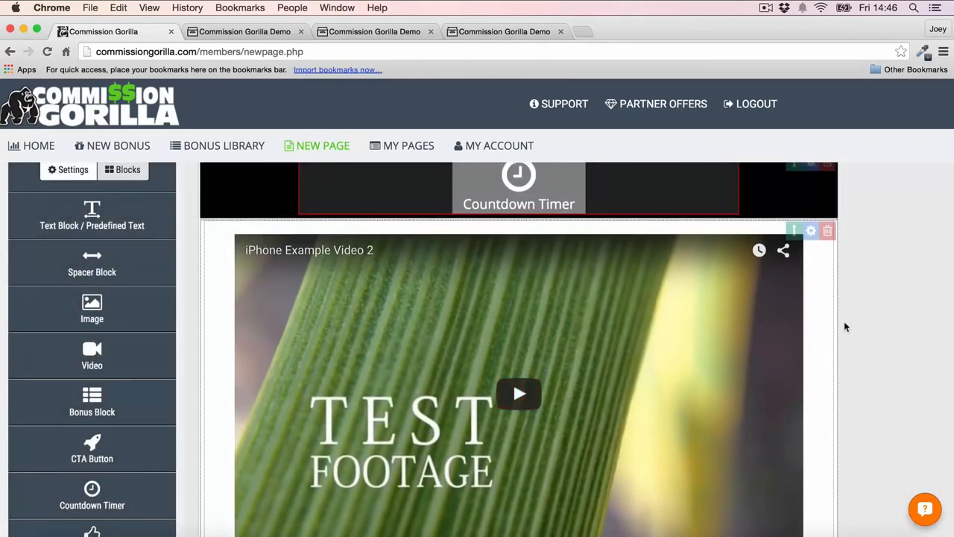
{"action": "scroll", "coordinate": [846, 325], "scroll_direction": "up", "scroll_amount": 1}
- Add a CTA button block below the video block
{"action": "scroll", "coordinate": [845, 325], "scroll_direction": "down", "scroll_amount": 5}
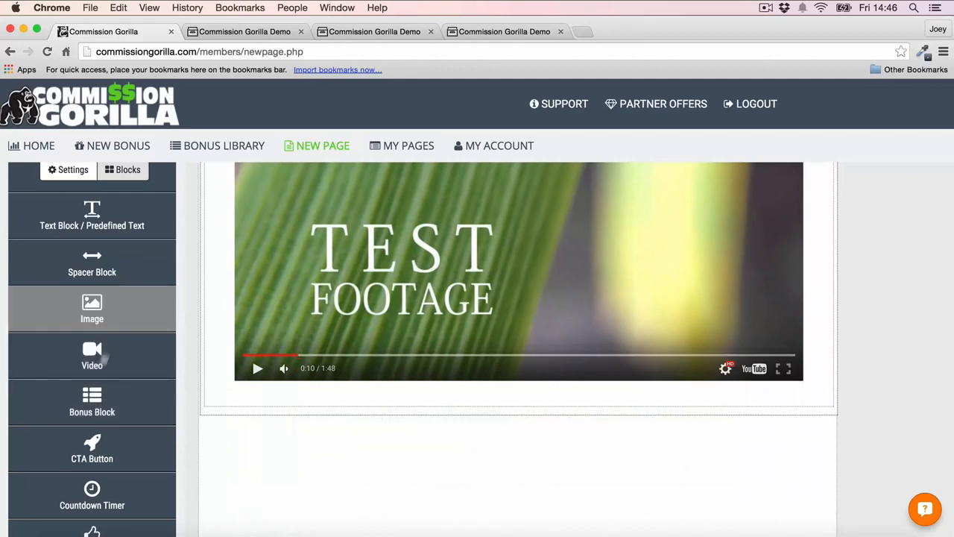
{"action": "scroll", "coordinate": [90, 373], "scroll_direction": "down", "scroll_amount": 1}
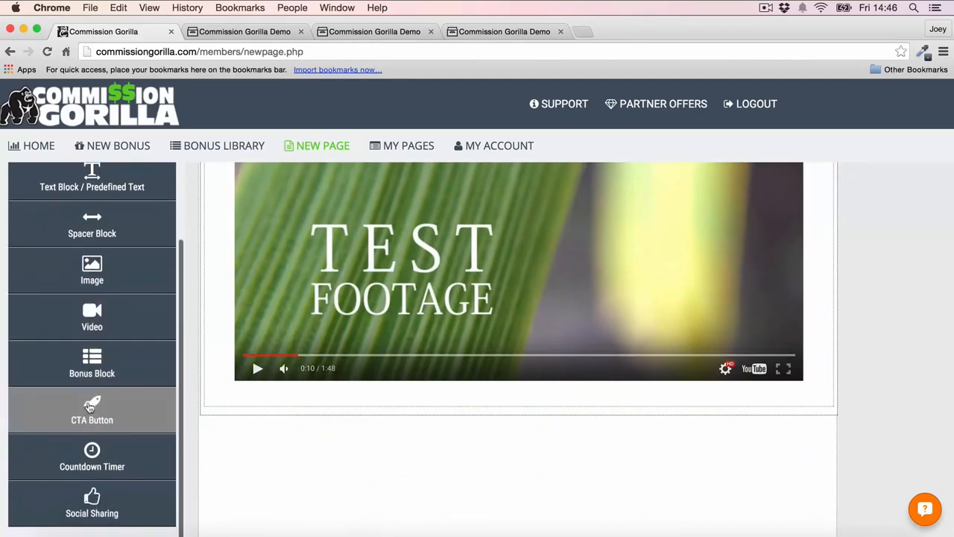
{"action": "left_click_drag", "start_coordinate": [90, 405], "coordinate": [344, 423]}
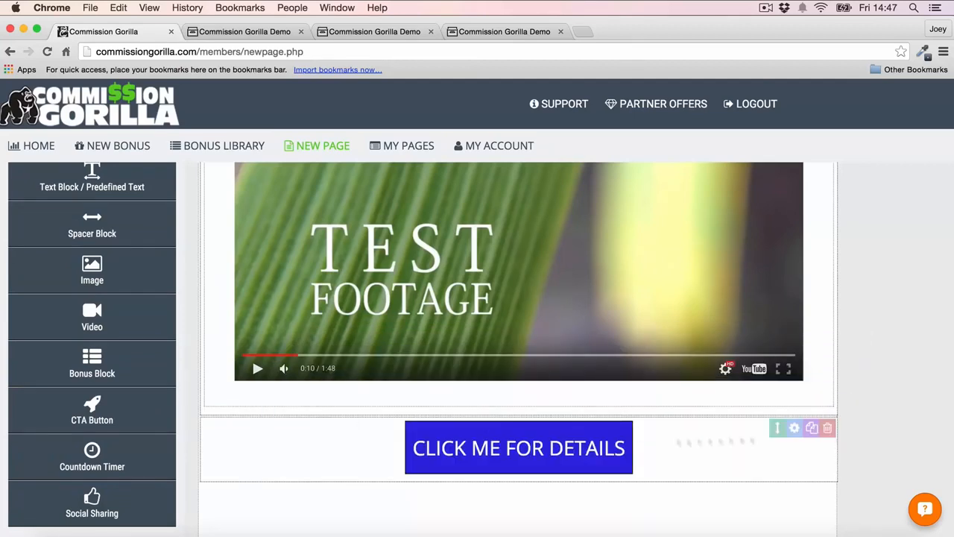
- Set the CTA button's font to Montserrat and its main text to "Click Here For Your Bonus Package"
{"action": "left_click", "coordinate": [795, 430]}
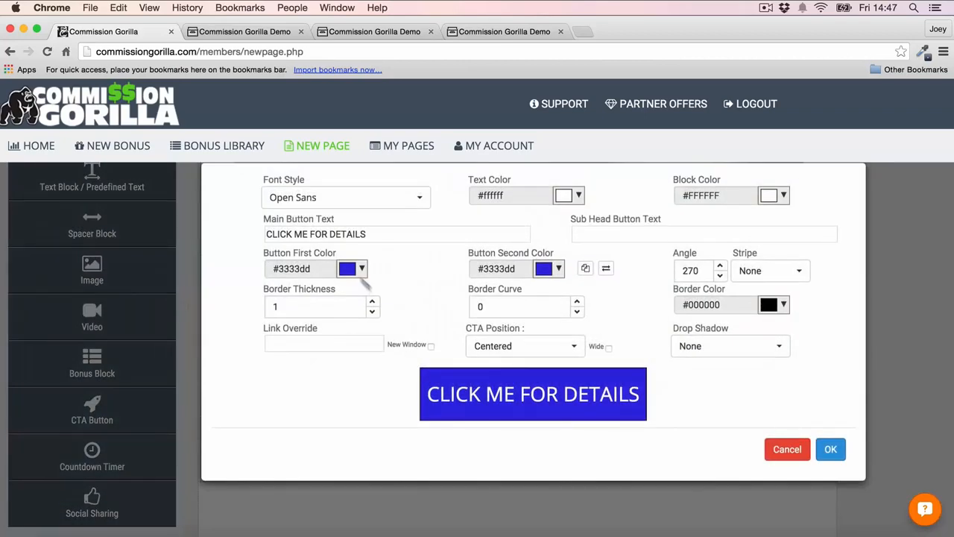
{"action": "left_click", "coordinate": [335, 199]}
{"action": "scroll", "coordinate": [330, 316], "scroll_direction": "down", "scroll_amount": 4}
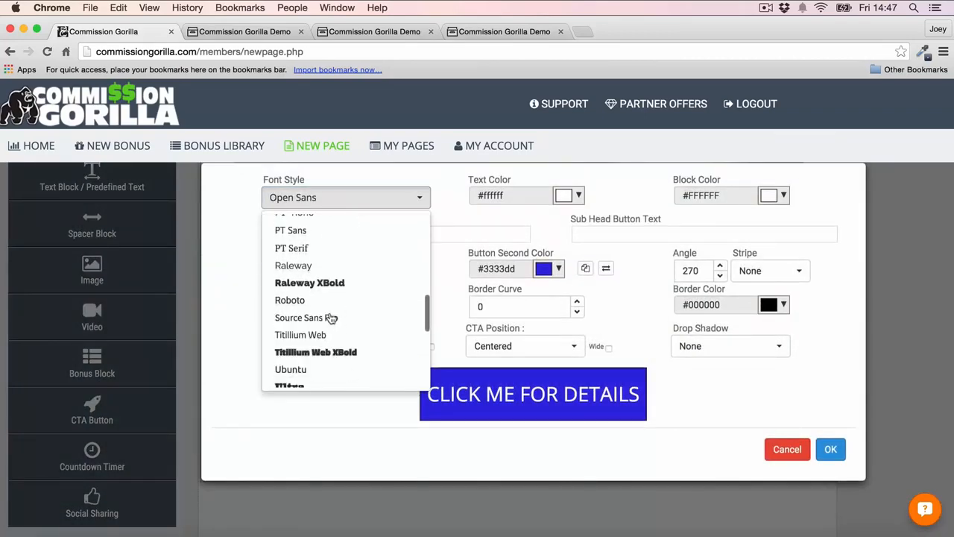
{"action": "scroll", "coordinate": [330, 317], "scroll_direction": "down", "scroll_amount": 8}
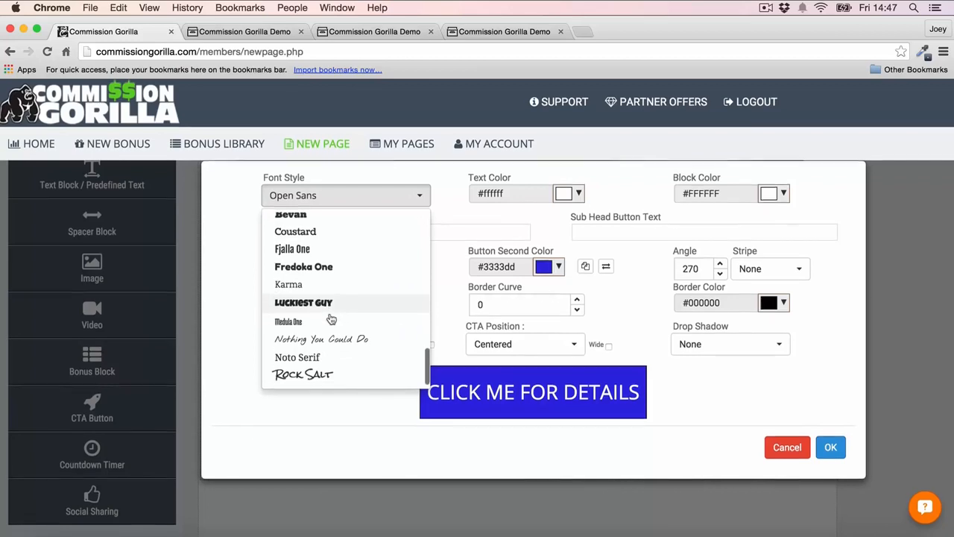
{"action": "scroll", "coordinate": [331, 319], "scroll_direction": "up", "scroll_amount": 6}
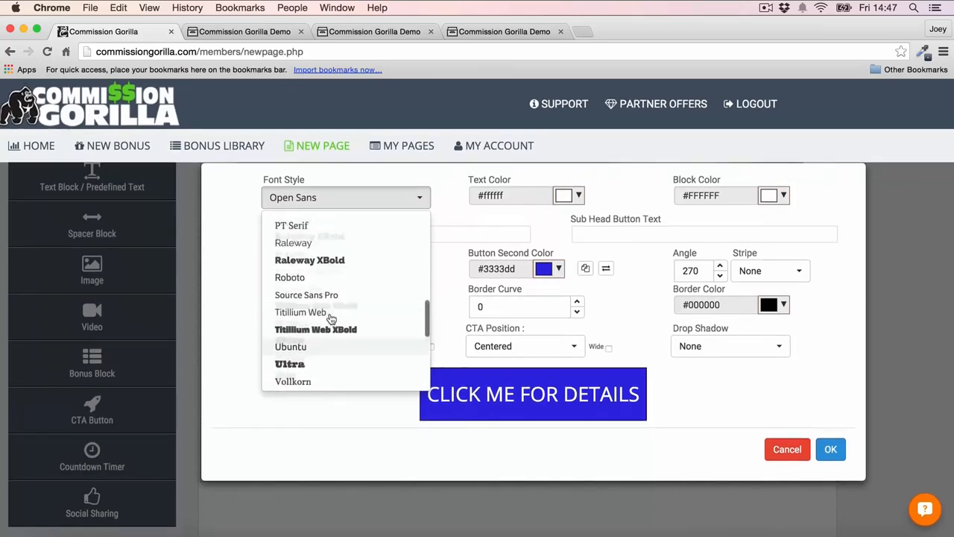
{"action": "scroll", "coordinate": [330, 316], "scroll_direction": "up", "scroll_amount": 3}
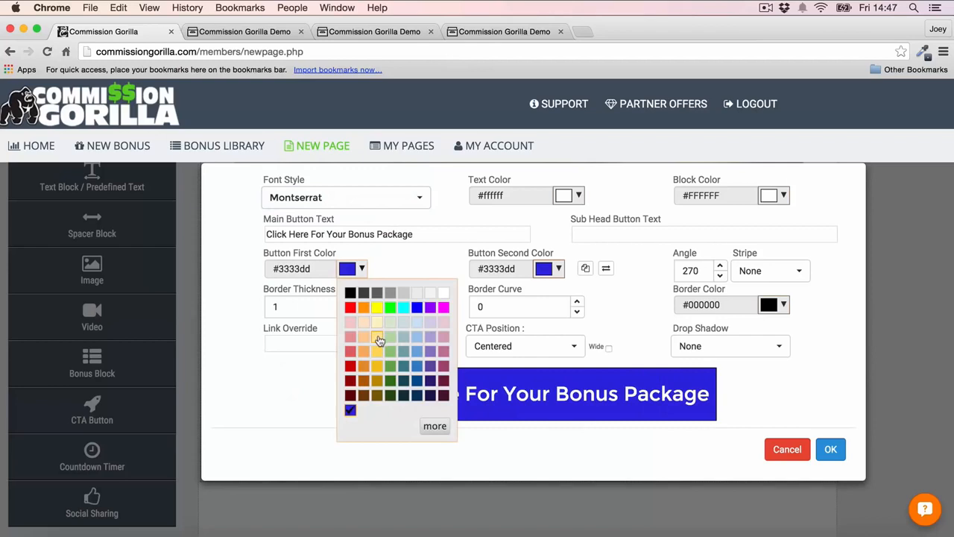
- Give the CTA button a yellow gradient with first color #ffe599 and second color #f1c232
{"action": "left_click", "coordinate": [378, 340]}
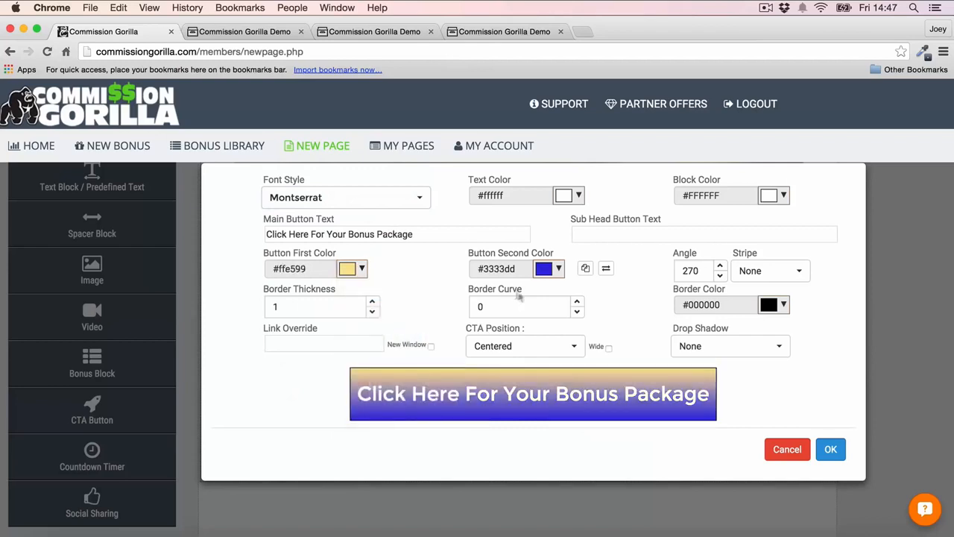
{"action": "left_click", "coordinate": [549, 268]}
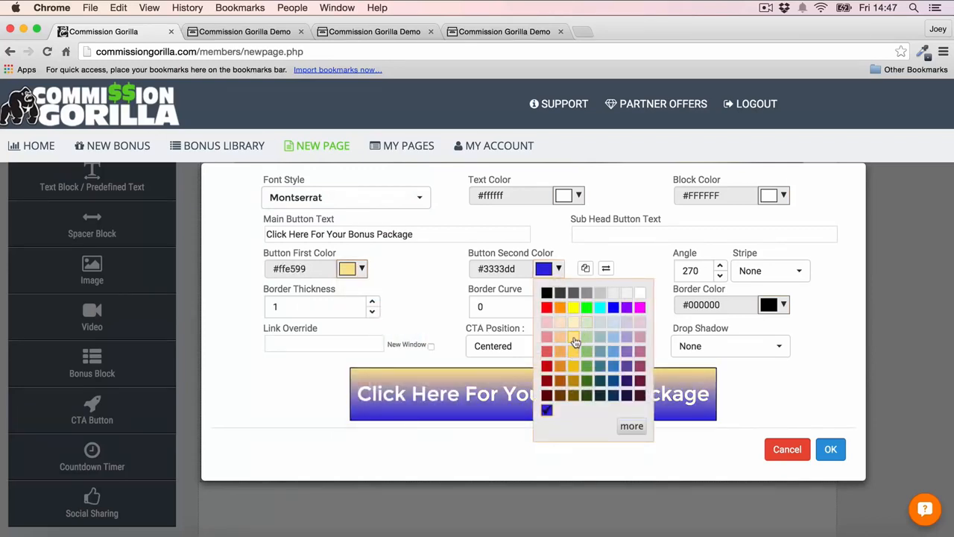
{"action": "left_click", "coordinate": [574, 338]}
{"action": "left_click", "coordinate": [544, 269]}
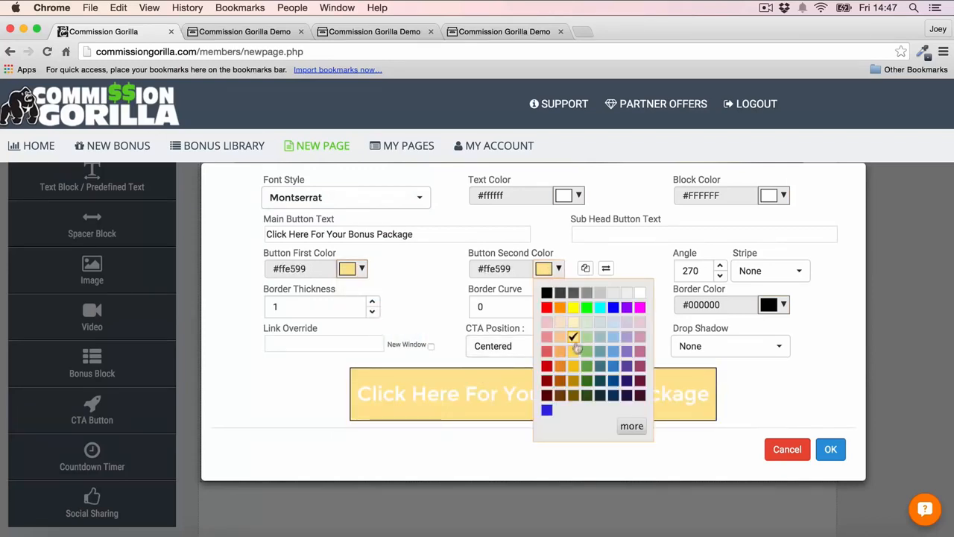
{"action": "left_click", "coordinate": [573, 366]}
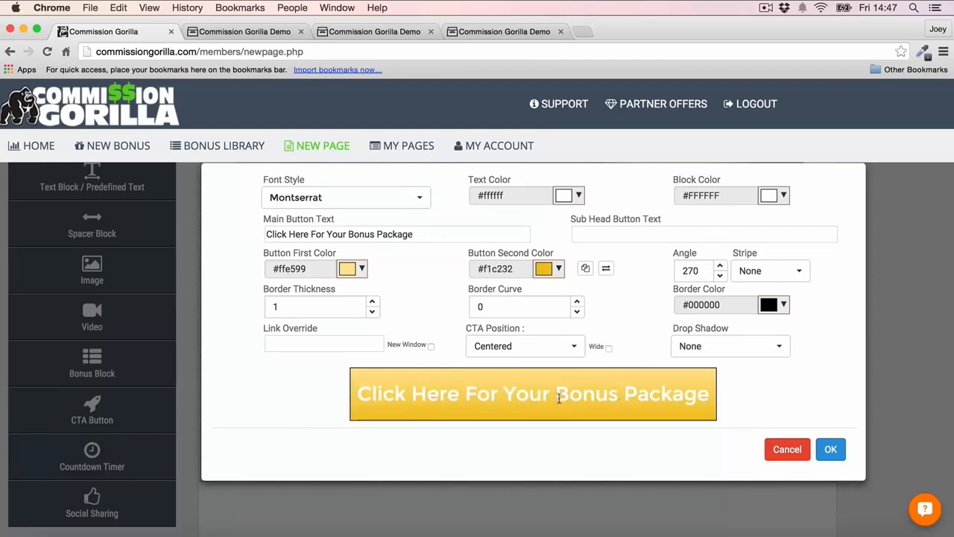
- Set the CTA button's text to #000000, its border to thickness 2, curve 10 and color #bf9000, make it wide, and apply the options
{"action": "left_click", "coordinate": [575, 197]}
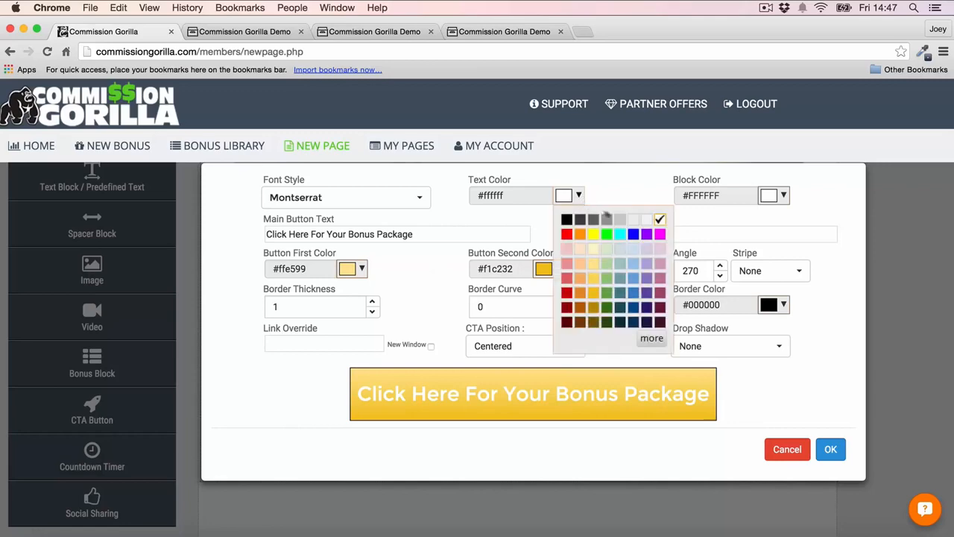
{"action": "left_click", "coordinate": [565, 220]}
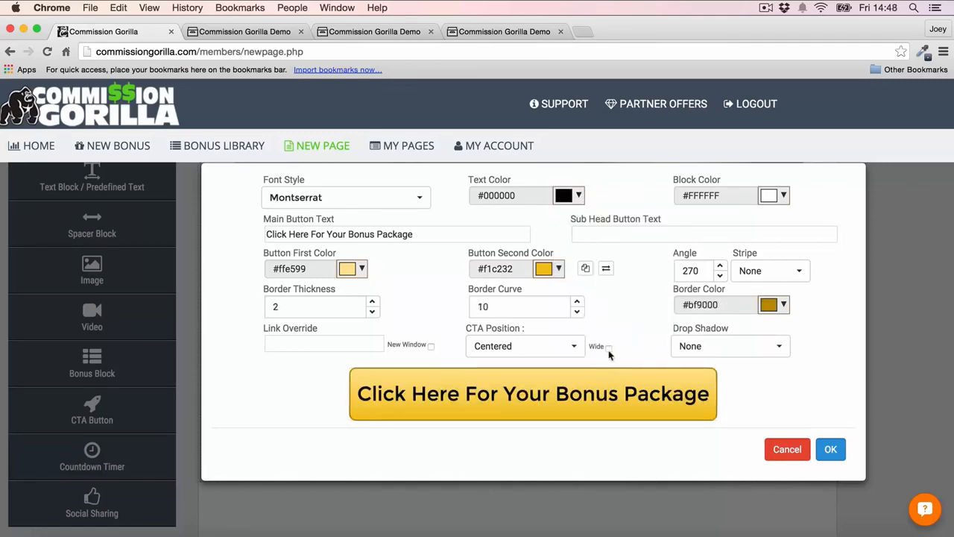
{"action": "left_click", "coordinate": [830, 449]}
{"action": "scroll", "coordinate": [745, 288], "scroll_direction": "down", "scroll_amount": 2}
{"action": "scroll", "coordinate": [770, 255], "scroll_direction": "up", "scroll_amount": 2}
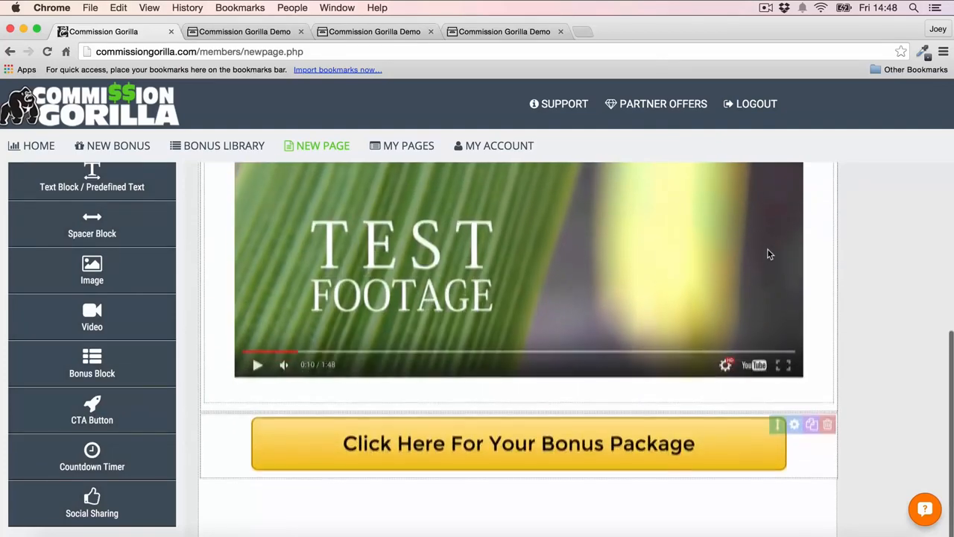
- Set the video block's color to orange #ff9900, enable autoplay and apply the video options
{"action": "scroll", "coordinate": [731, 319], "scroll_direction": "up", "scroll_amount": 2}
{"action": "scroll", "coordinate": [730, 320], "scroll_direction": "up", "scroll_amount": 5}
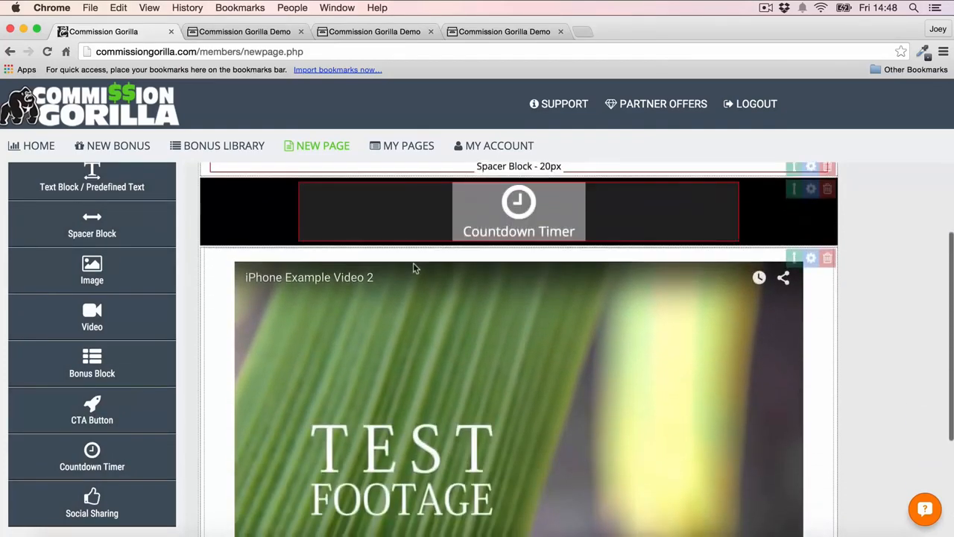
{"action": "scroll", "coordinate": [855, 348], "scroll_direction": "down", "scroll_amount": 1}
{"action": "scroll", "coordinate": [854, 348], "scroll_direction": "up", "scroll_amount": 3}
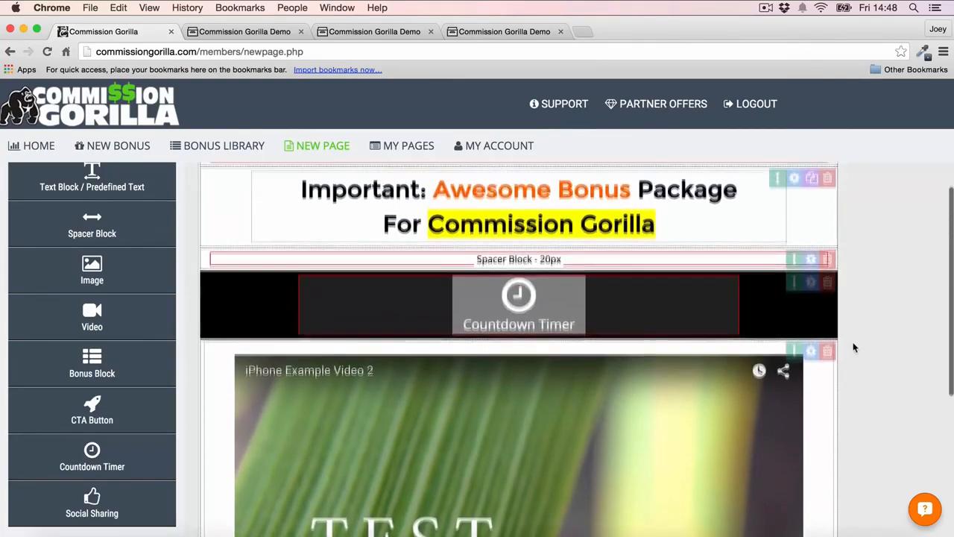
{"action": "scroll", "coordinate": [854, 348], "scroll_direction": "up", "scroll_amount": 1}
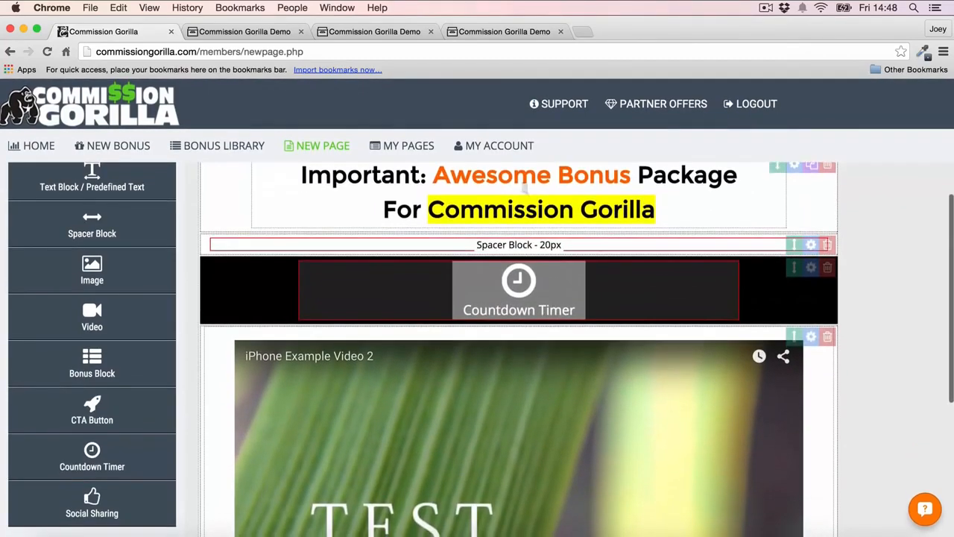
{"action": "scroll", "coordinate": [786, 313], "scroll_direction": "down", "scroll_amount": 1}
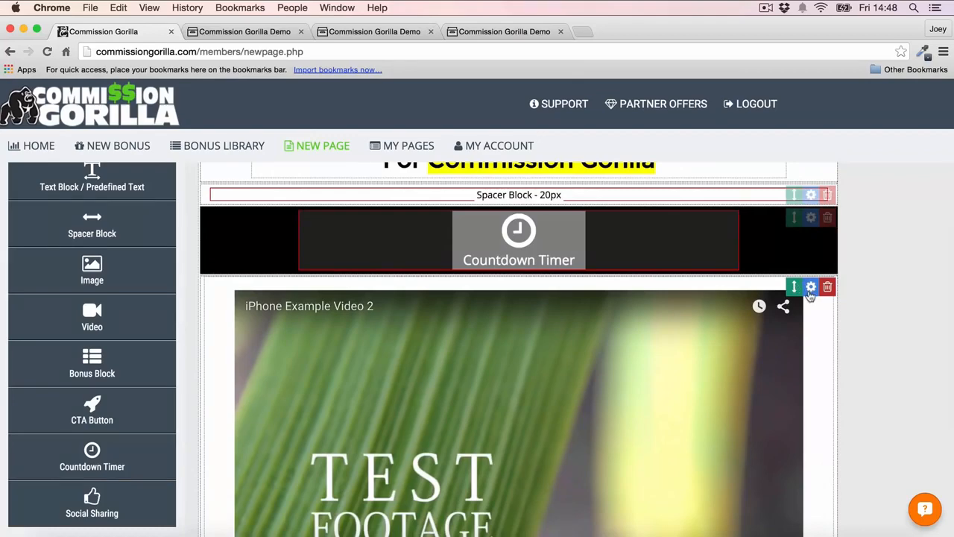
{"action": "left_click", "coordinate": [811, 286]}
{"action": "left_click", "coordinate": [400, 254]}
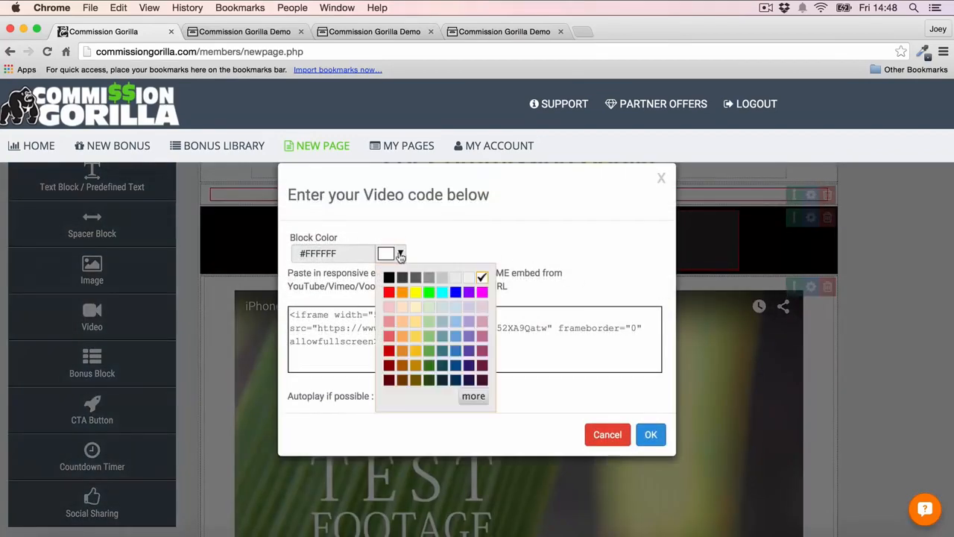
{"action": "left_click", "coordinate": [402, 292]}
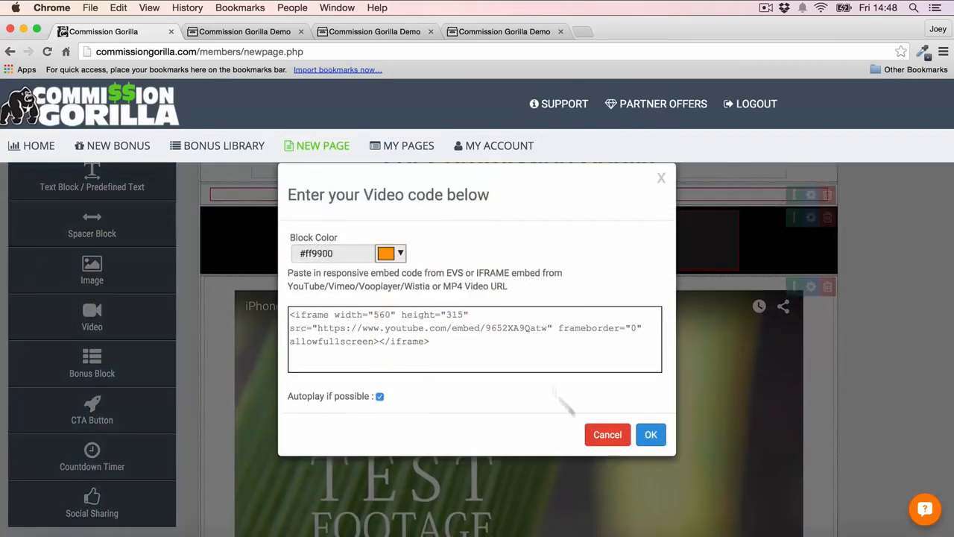
{"action": "left_click", "coordinate": [651, 435]}
{"action": "scroll", "coordinate": [860, 333], "scroll_direction": "up", "scroll_amount": 2}
{"action": "scroll", "coordinate": [861, 333], "scroll_direction": "down", "scroll_amount": 3}
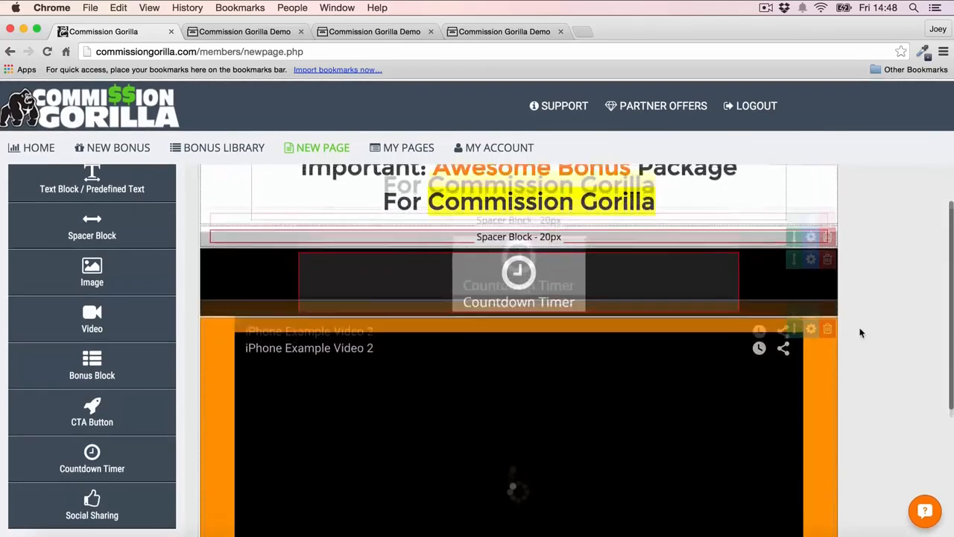
- Set the CTA button block's background color to orange #ff9900 and apply it
{"action": "scroll", "coordinate": [861, 332], "scroll_direction": "down", "scroll_amount": 3}
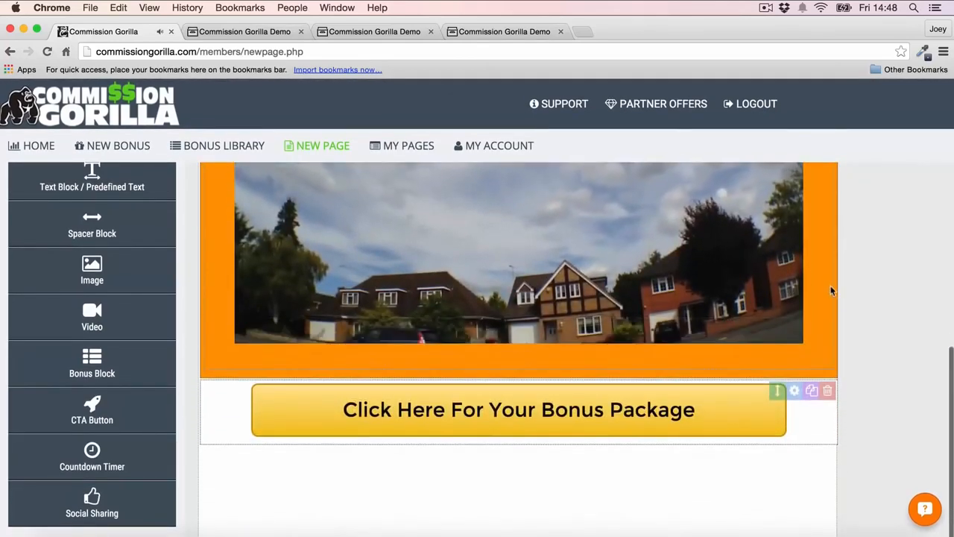
{"action": "scroll", "coordinate": [858, 309], "scroll_direction": "down", "scroll_amount": 2}
{"action": "left_click", "coordinate": [794, 346]}
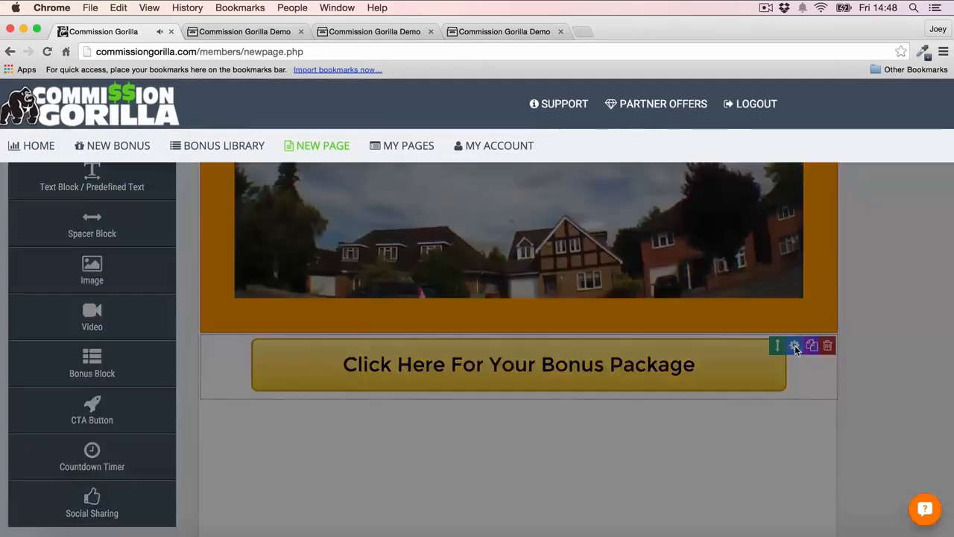
{"action": "left_click", "coordinate": [770, 197]}
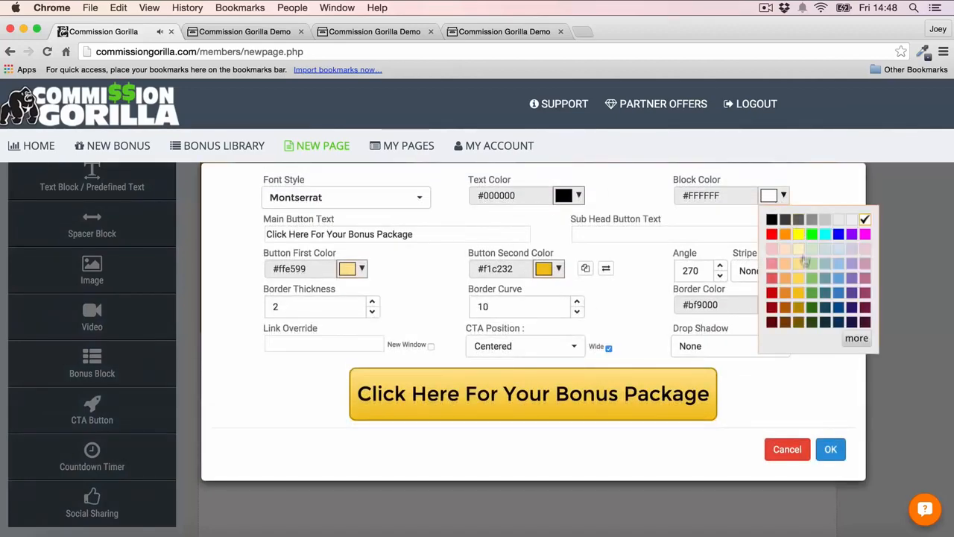
{"action": "left_click", "coordinate": [785, 235]}
{"action": "left_click", "coordinate": [830, 447]}
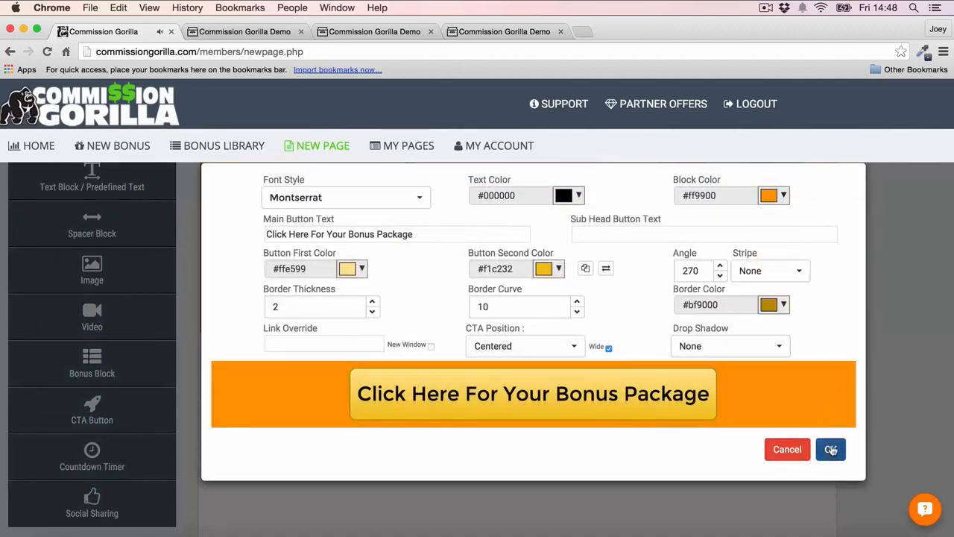
{"action": "scroll", "coordinate": [849, 246], "scroll_direction": "up", "scroll_amount": 2}
{"action": "scroll", "coordinate": [849, 246], "scroll_direction": "up", "scroll_amount": 1}
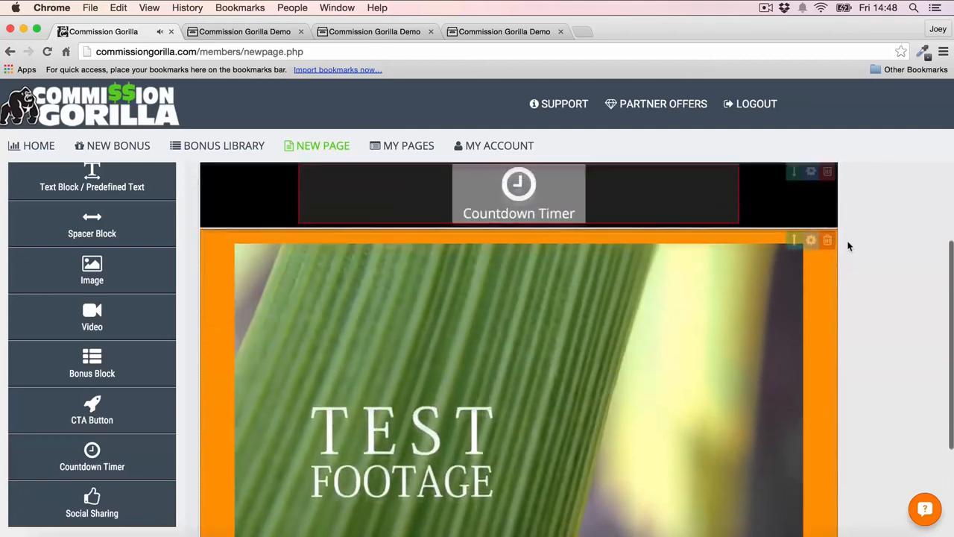
- Restyle the CTA button below the video with a blue gradient and white text, and apply the options
{"action": "scroll", "coordinate": [782, 305], "scroll_direction": "down", "scroll_amount": 4}
{"action": "scroll", "coordinate": [669, 243], "scroll_direction": "up", "scroll_amount": 1}
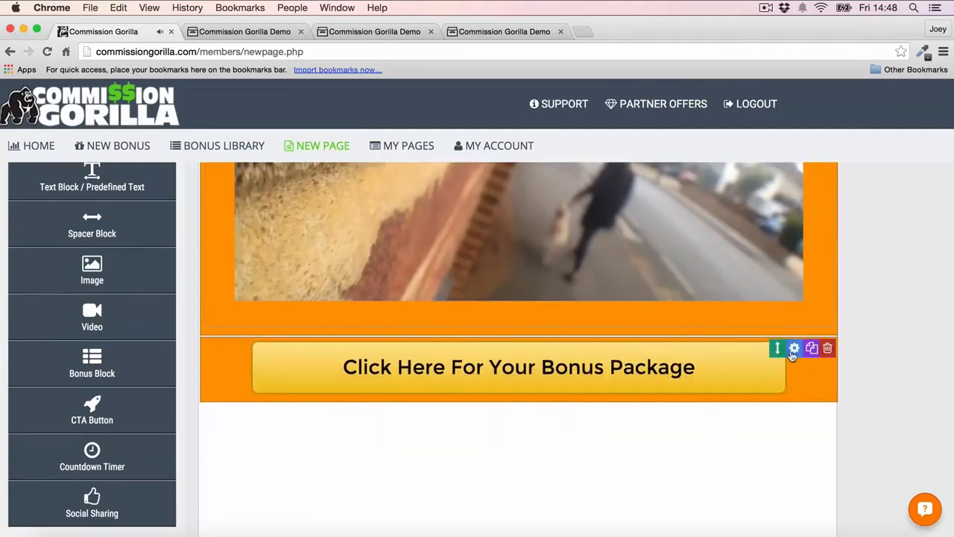
{"action": "left_click", "coordinate": [794, 348]}
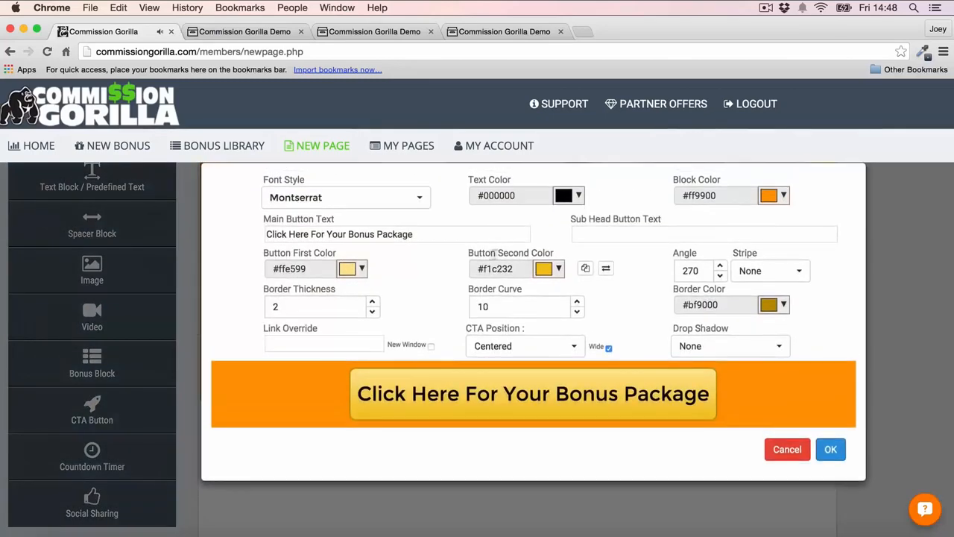
{"action": "left_click", "coordinate": [355, 270]}
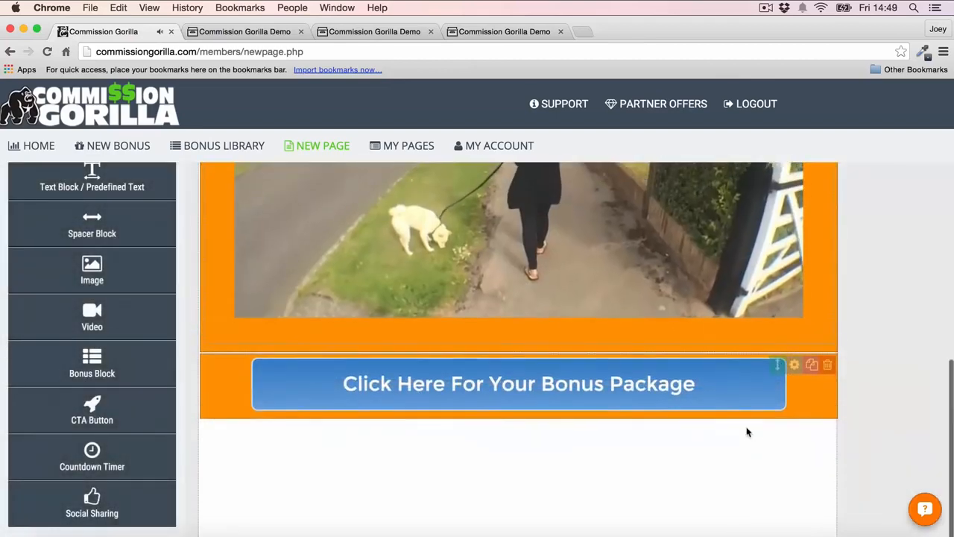
- Add a bonus block below the CTA button and fill it with the bonus named Bonus Example
{"action": "scroll", "coordinate": [747, 431], "scroll_direction": "up", "scroll_amount": 3}
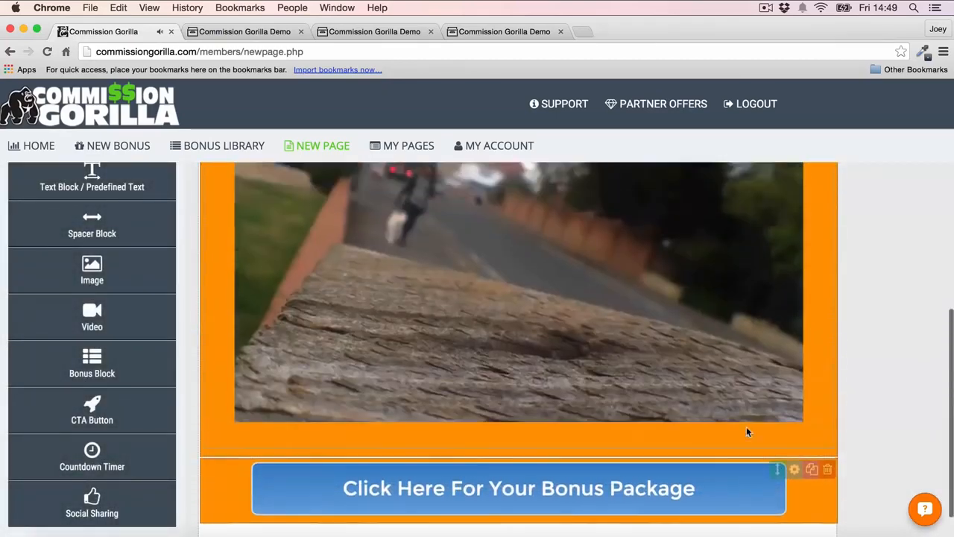
{"action": "scroll", "coordinate": [748, 431], "scroll_direction": "up", "scroll_amount": 5}
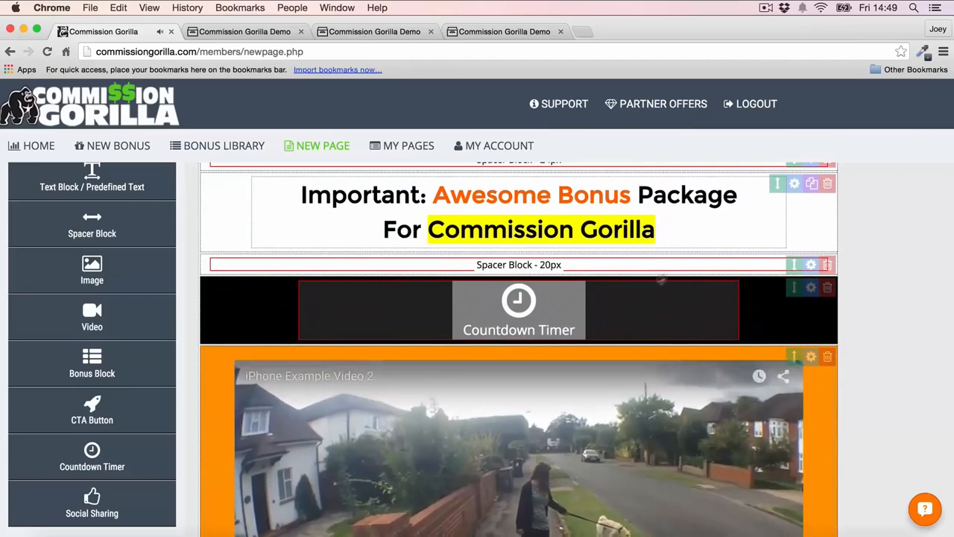
{"action": "scroll", "coordinate": [838, 258], "scroll_direction": "down", "scroll_amount": 4}
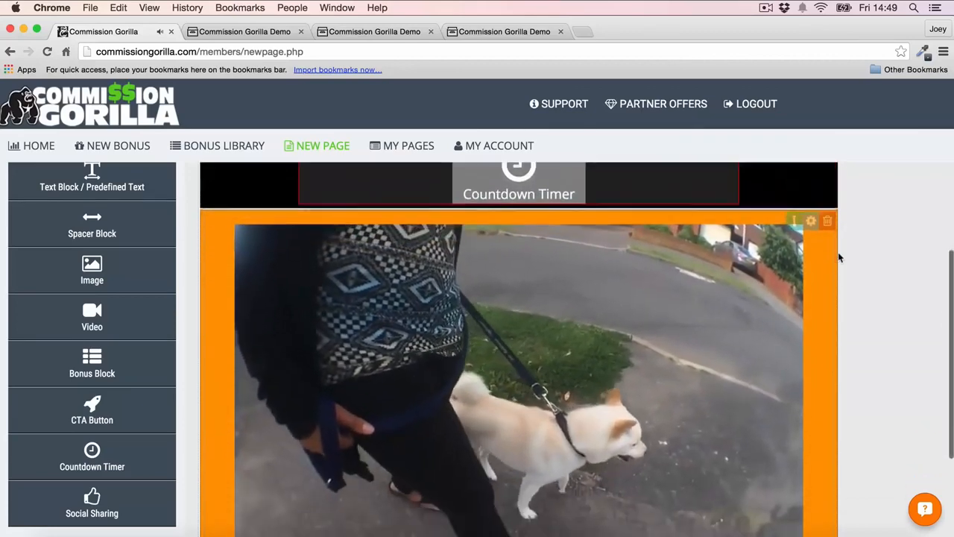
{"action": "scroll", "coordinate": [838, 257], "scroll_direction": "up", "scroll_amount": 4}
{"action": "scroll", "coordinate": [646, 332], "scroll_direction": "down", "scroll_amount": 1}
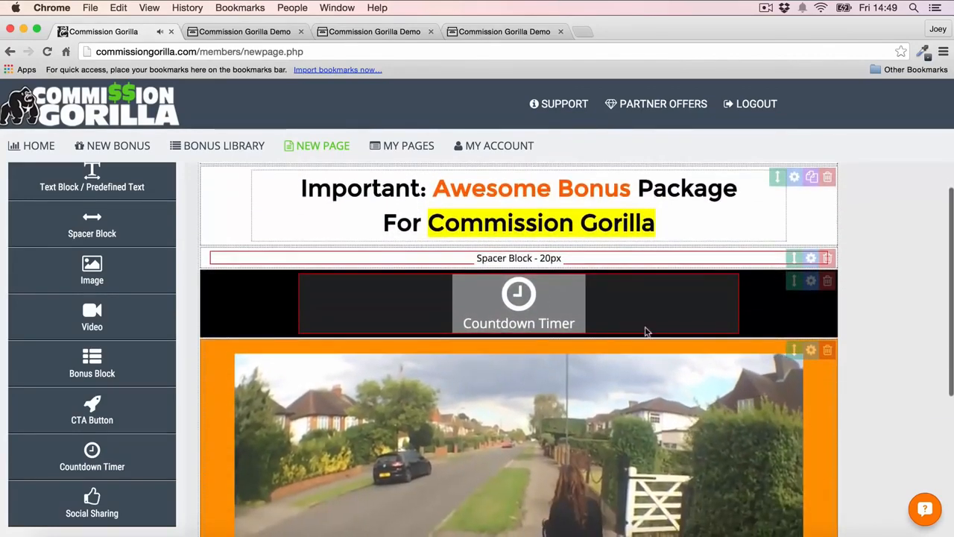
{"action": "scroll", "coordinate": [646, 332], "scroll_direction": "down", "scroll_amount": 10}
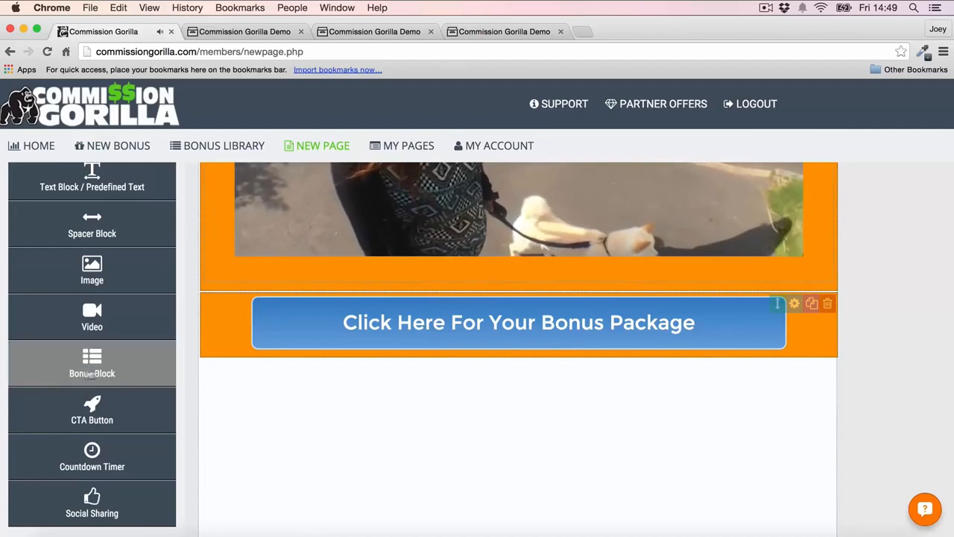
{"action": "left_click", "coordinate": [92, 373]}
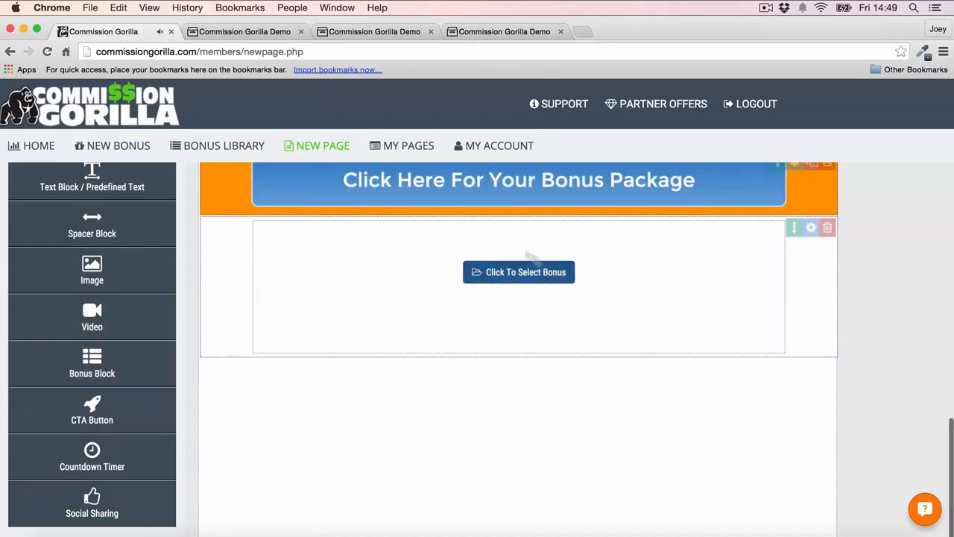
{"action": "left_click", "coordinate": [525, 273]}
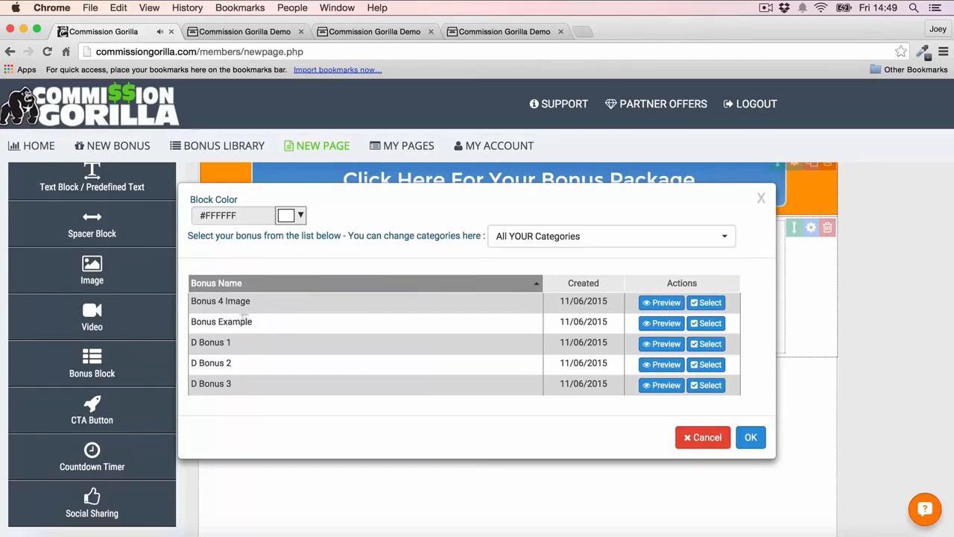
{"action": "left_click", "coordinate": [710, 323]}
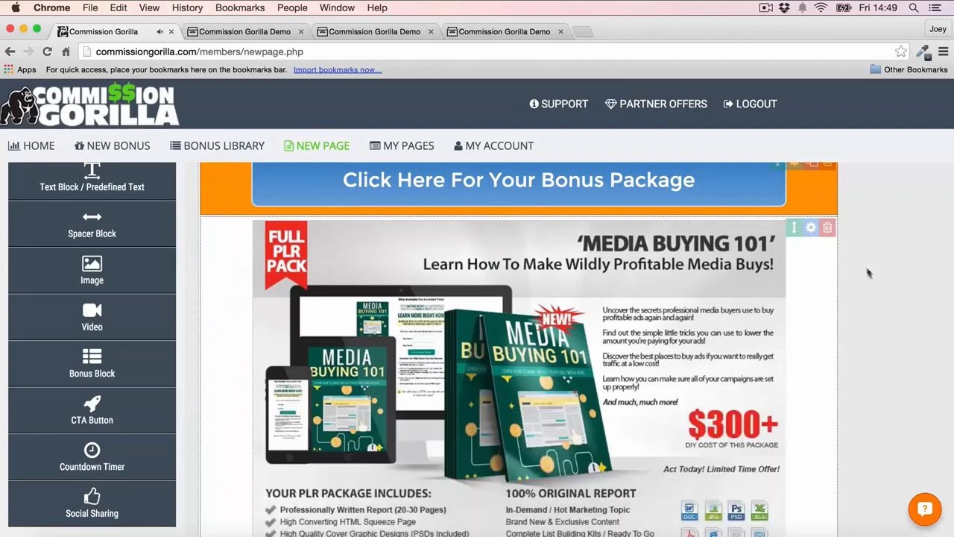
- Add a second bonus block below the first one and fill it with the Bonus 4 Image bonus
{"action": "scroll", "coordinate": [900, 288], "scroll_direction": "down", "scroll_amount": 2}
{"action": "scroll", "coordinate": [900, 288], "scroll_direction": "down", "scroll_amount": 2}
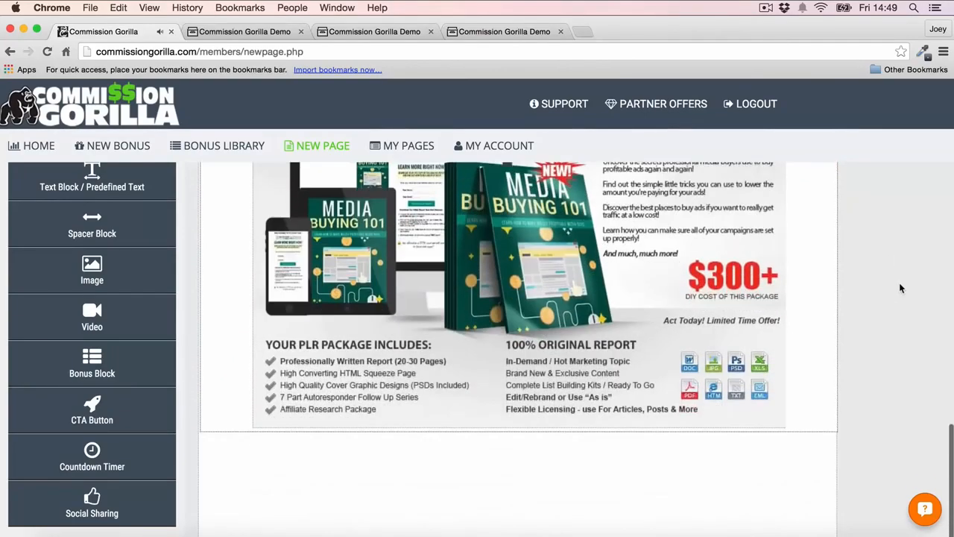
{"action": "scroll", "coordinate": [900, 288], "scroll_direction": "down", "scroll_amount": 2}
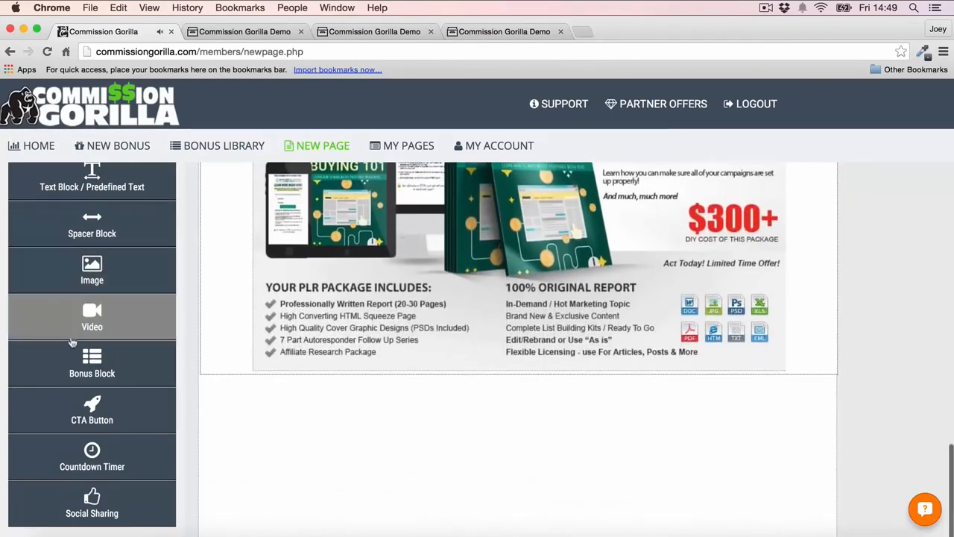
{"action": "left_click", "coordinate": [91, 362]}
{"action": "left_click", "coordinate": [526, 273]}
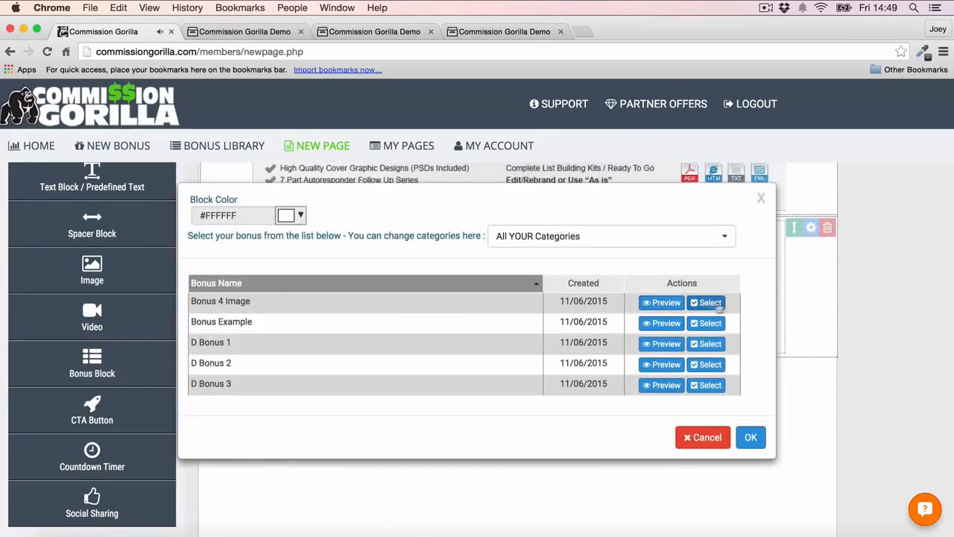
{"action": "left_click", "coordinate": [708, 303]}
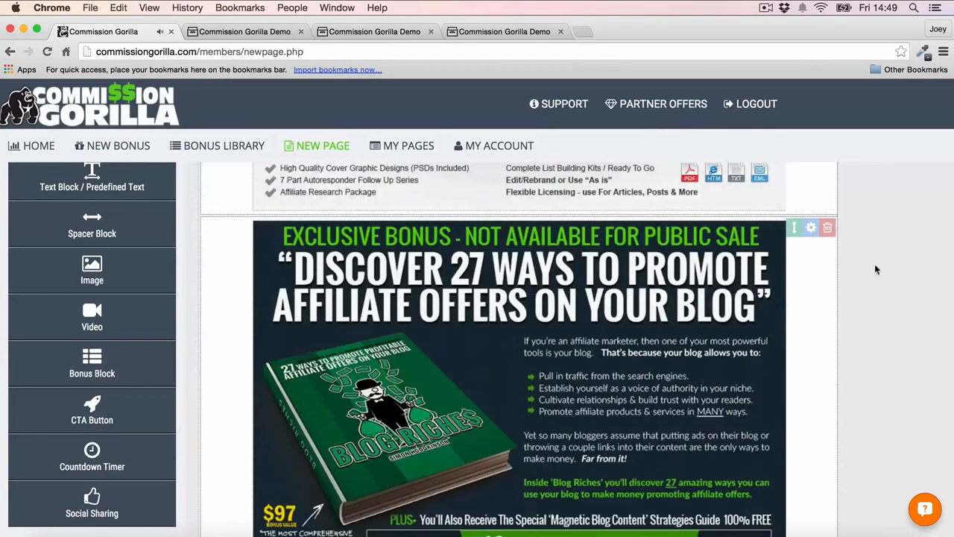
- Add a third bonus block at the end of the page and fill it with D Bonus 2
{"action": "scroll", "coordinate": [858, 269], "scroll_direction": "down", "scroll_amount": 5}
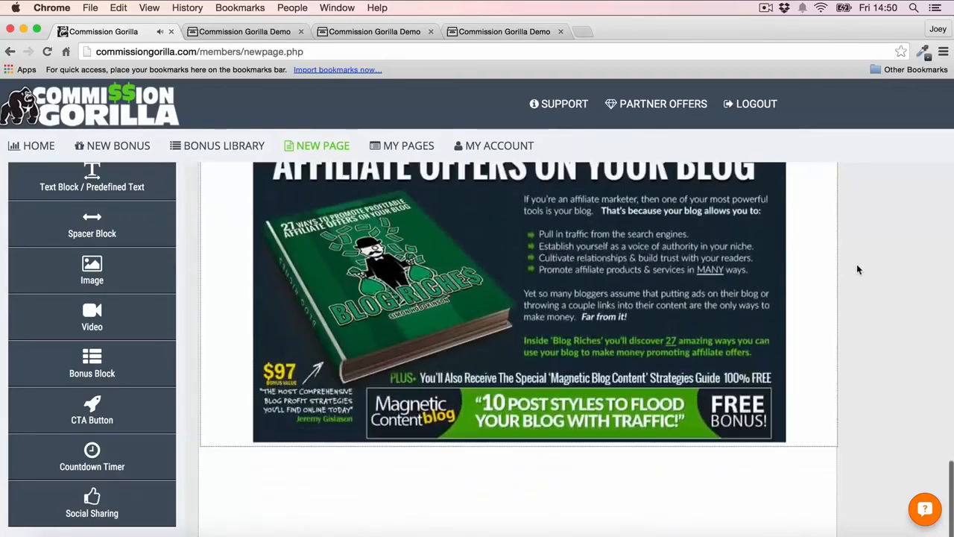
{"action": "left_click", "coordinate": [91, 364]}
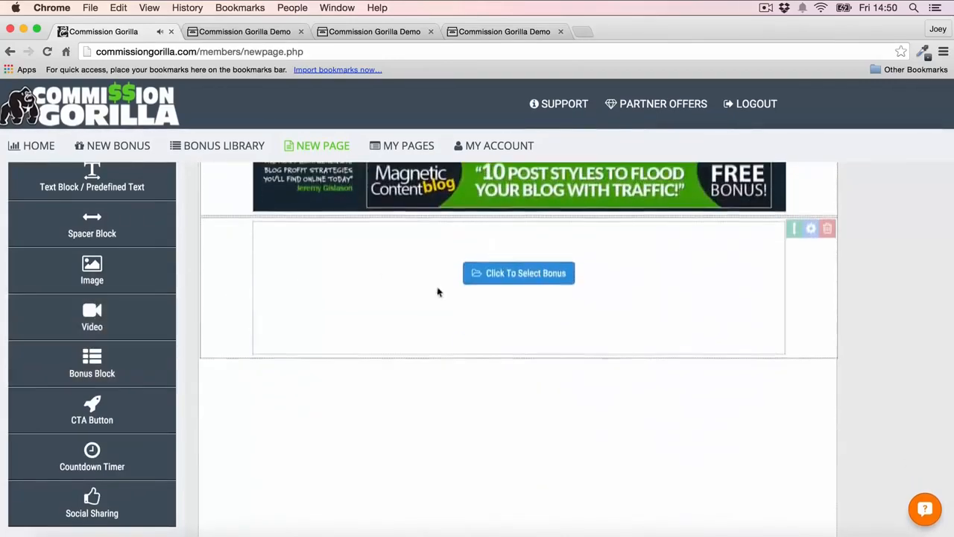
{"action": "left_click", "coordinate": [526, 272]}
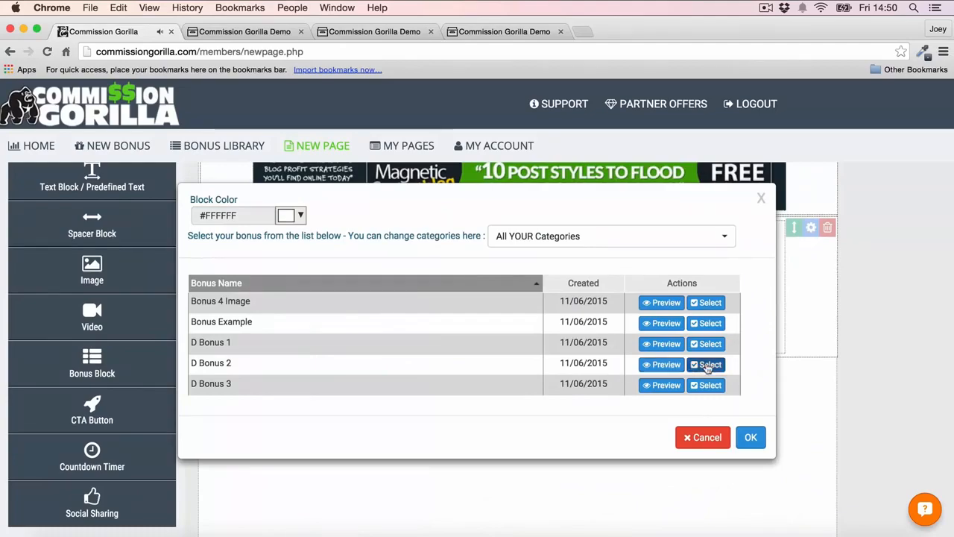
{"action": "left_click", "coordinate": [706, 363]}
- Add a social sharing block and move it between the CTA button and the first bonus block, leaving its sharing options at their defaults
{"action": "scroll", "coordinate": [826, 305], "scroll_direction": "down", "scroll_amount": 5}
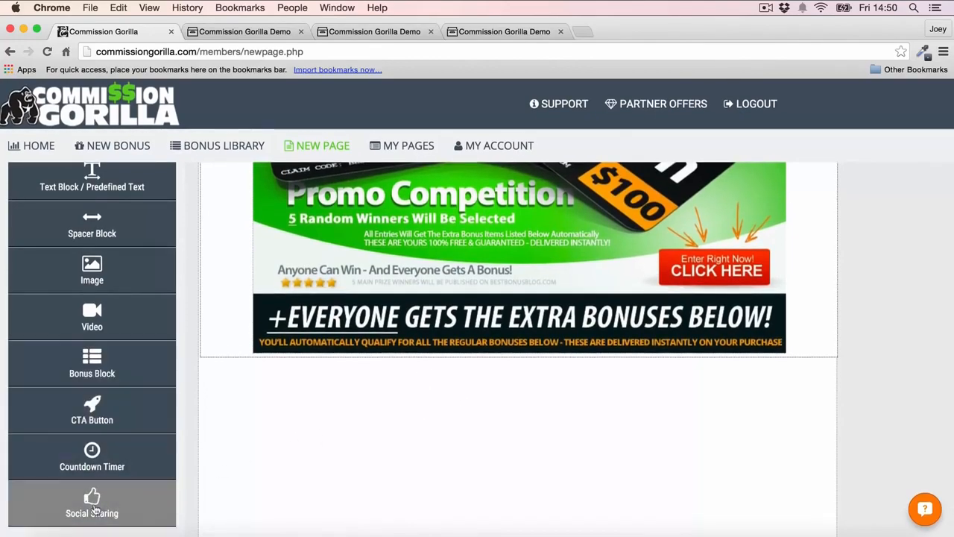
{"action": "left_click_drag", "start_coordinate": [91, 503], "coordinate": [326, 403]}
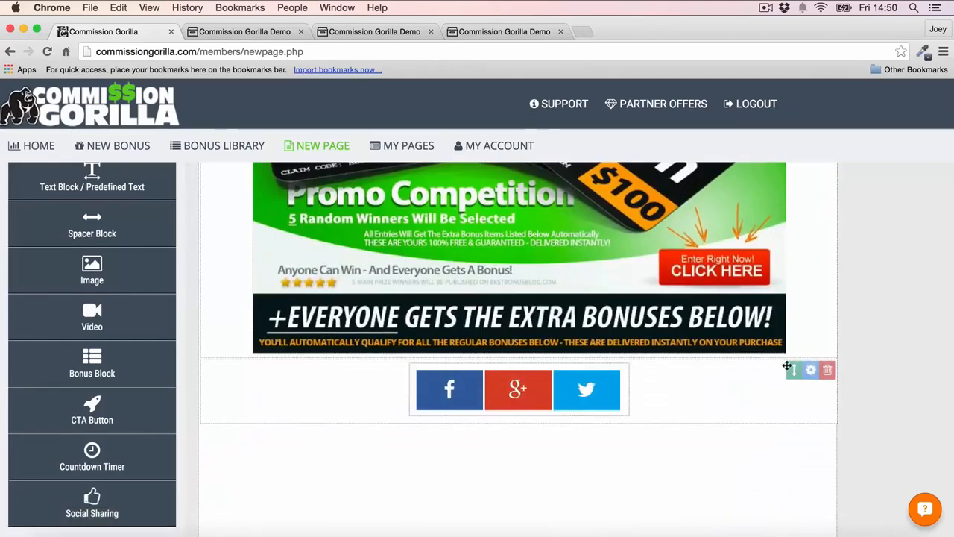
{"action": "left_click", "coordinate": [811, 371]}
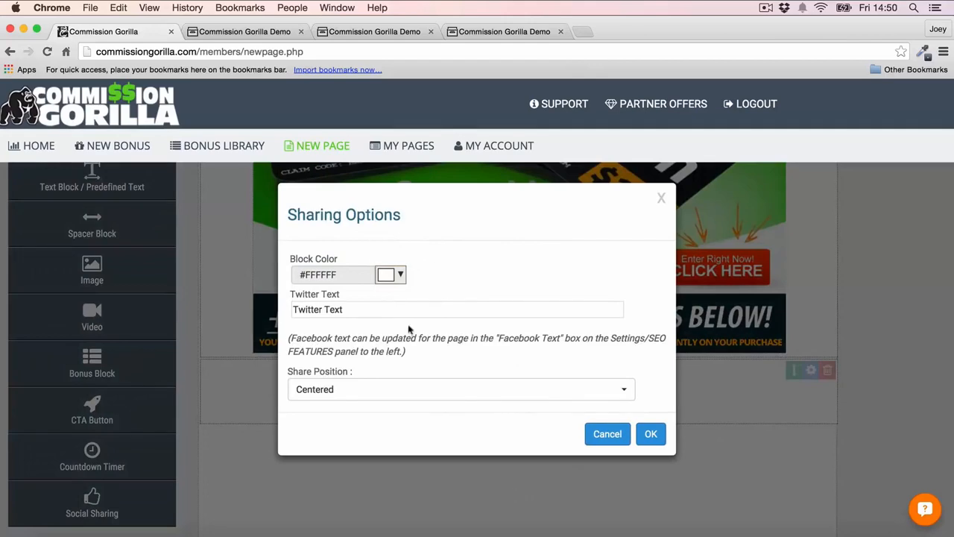
{"action": "left_click", "coordinate": [608, 444]}
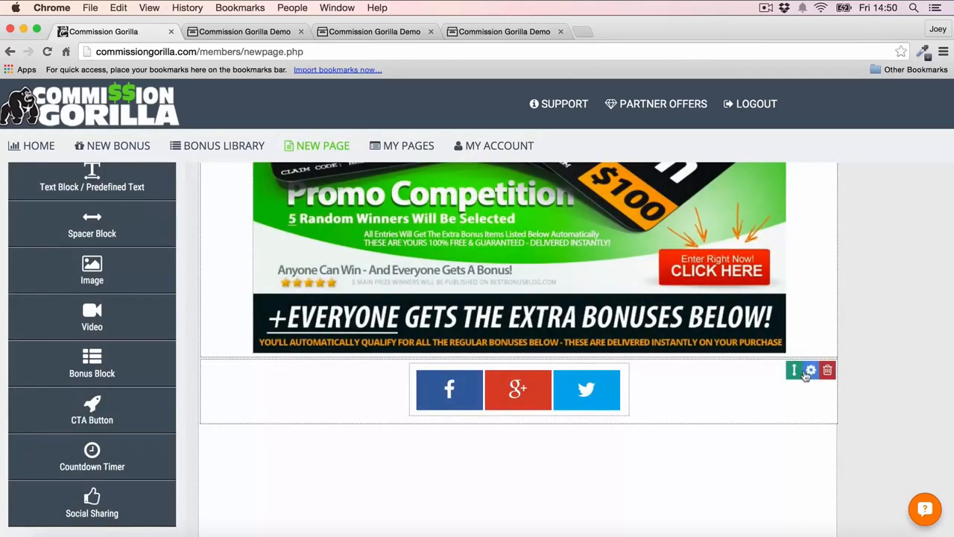
{"action": "left_click_drag", "start_coordinate": [795, 370], "coordinate": [774, 417]}
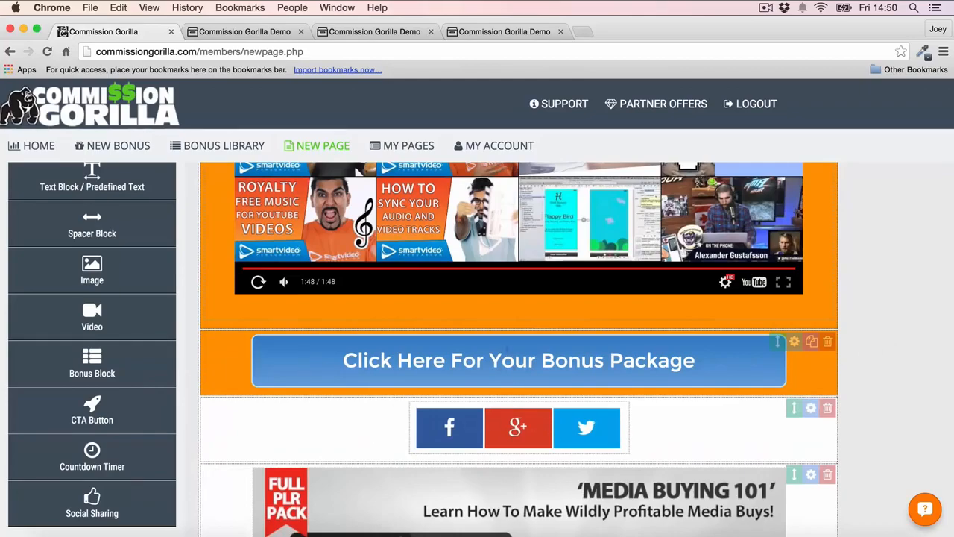
- Duplicate the CTA button block and move the copy below the last bonus block at the end of the page
{"action": "scroll", "coordinate": [810, 254], "scroll_direction": "down", "scroll_amount": 3}
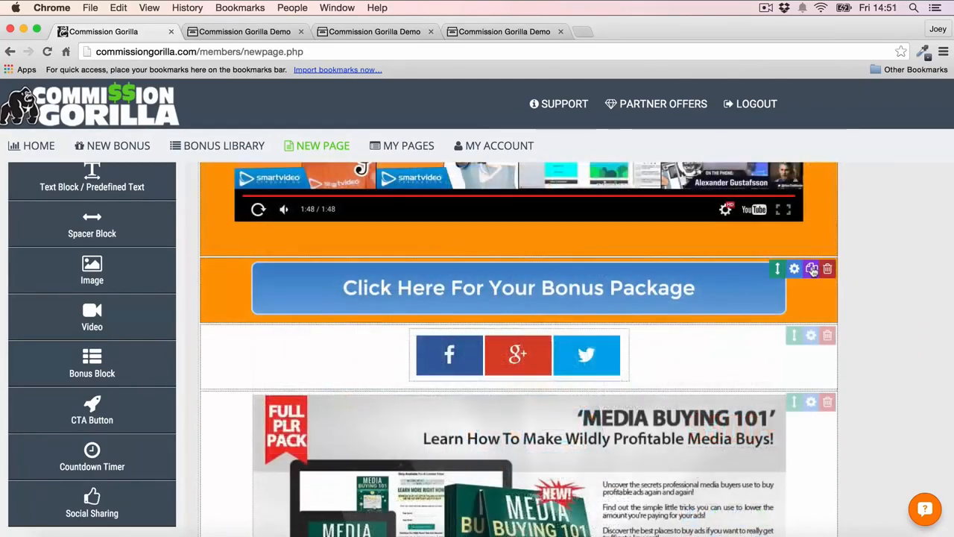
{"action": "left_click", "coordinate": [812, 269]}
{"action": "mouse_move", "coordinate": [778, 336]}
{"action": "left_mouse_down"}
{"action": "mouse_move", "coordinate": [799, 377]}
{"action": "mouse_move", "coordinate": [795, 365]}
{"action": "mouse_move", "coordinate": [786, 417]}
{"action": "mouse_move", "coordinate": [778, 411]}
{"action": "left_mouse_up"}
- Save the finished bonus page and exit the page editor
{"action": "scroll", "coordinate": [897, 269], "scroll_direction": "up", "scroll_amount": 2}
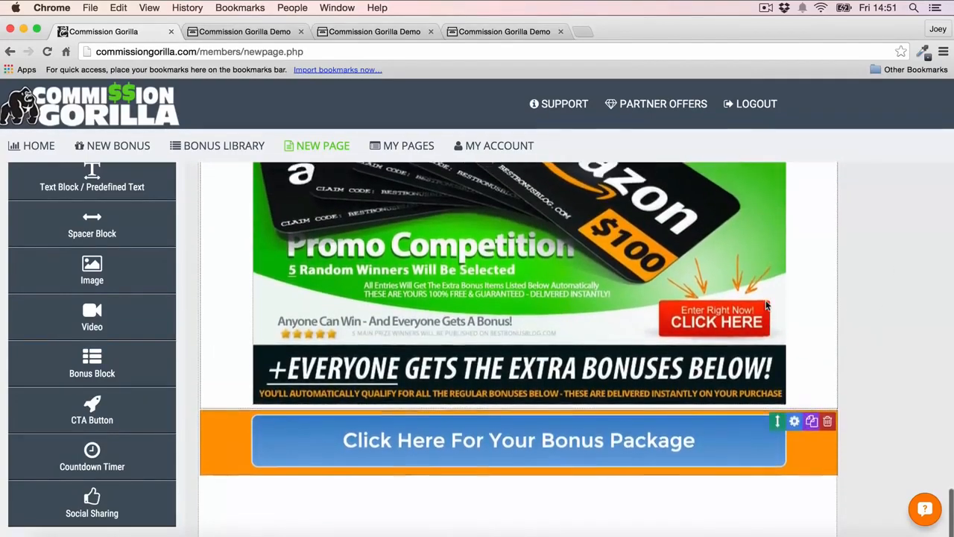
{"action": "scroll", "coordinate": [519, 264], "scroll_direction": "up", "scroll_amount": 20}
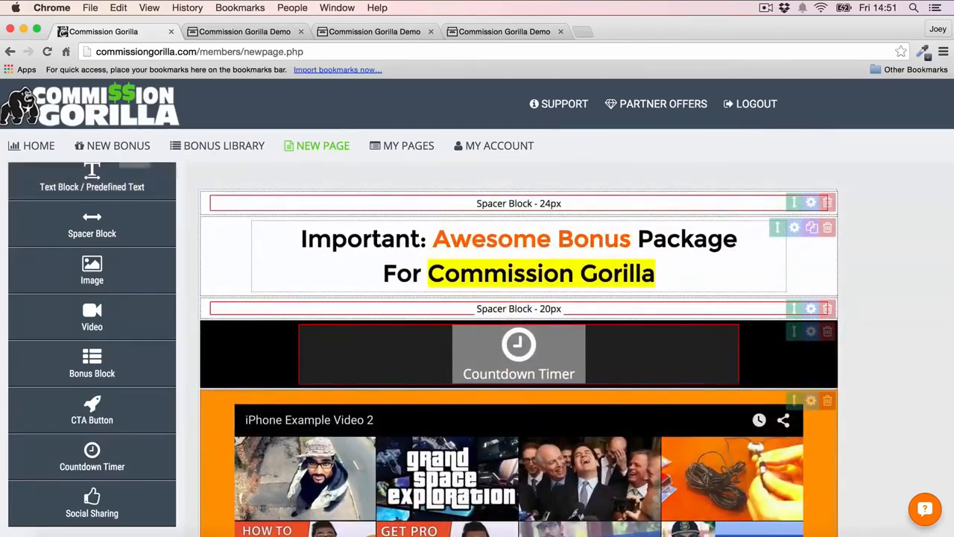
{"action": "scroll", "coordinate": [94, 236], "scroll_direction": "up", "scroll_amount": 3}
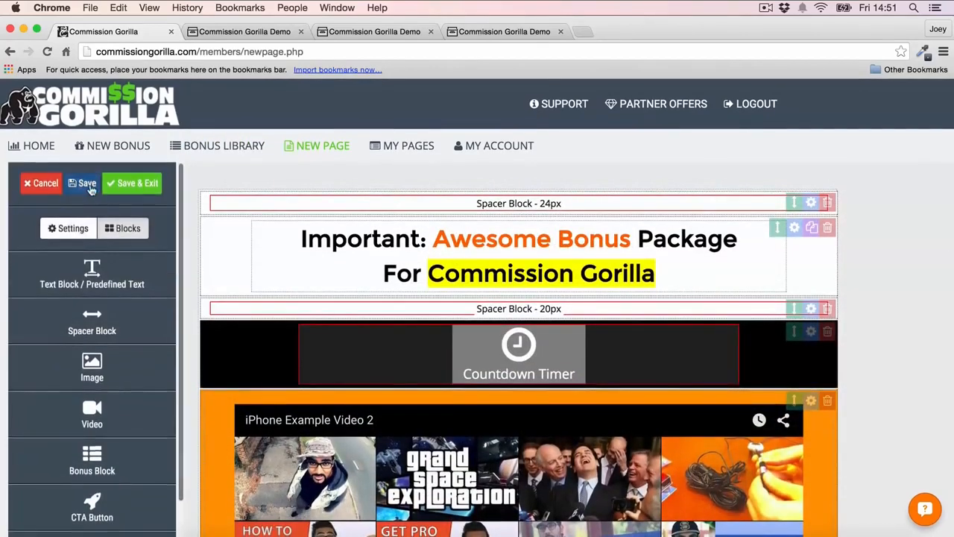
{"action": "left_click", "coordinate": [132, 182]}
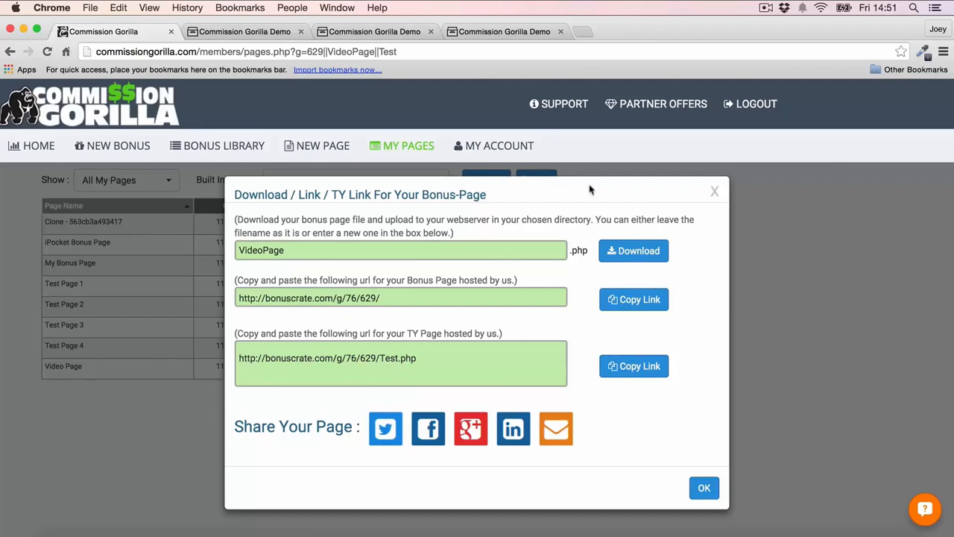
- Open the hosted bonus page URL in a new browser tab, review the published page, and return to the page links
{"action": "left_click_drag", "start_coordinate": [395, 303], "coordinate": [172, 297]}
{"action": "key", "text": "cmd+c"}
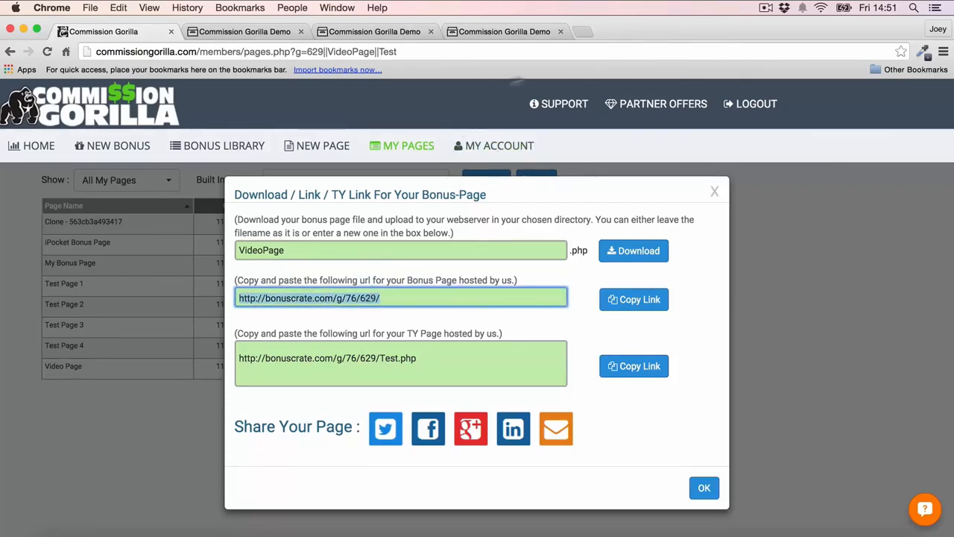
{"action": "left_click", "coordinate": [583, 31]}
{"action": "key", "text": "cmd+v"}
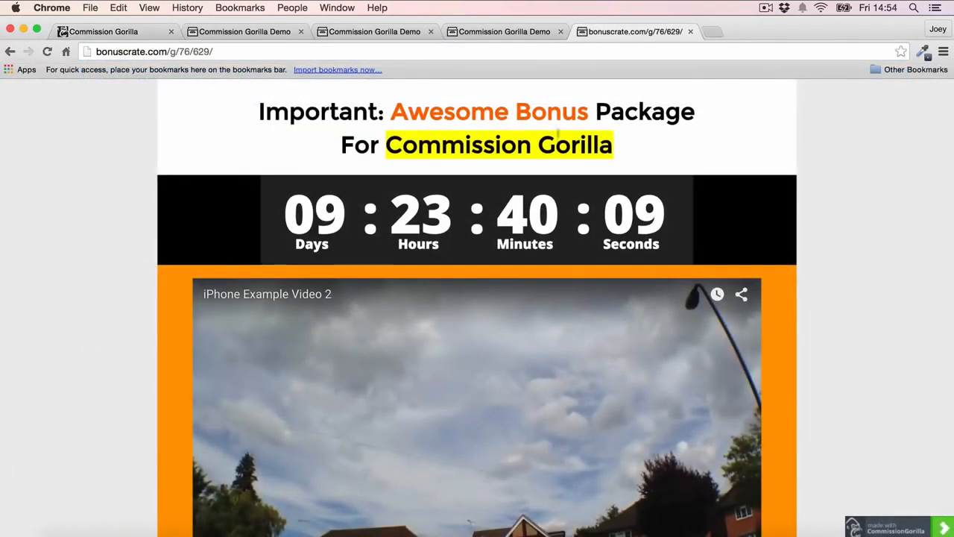
{"action": "scroll", "coordinate": [160, 190], "scroll_direction": "down", "scroll_amount": 2}
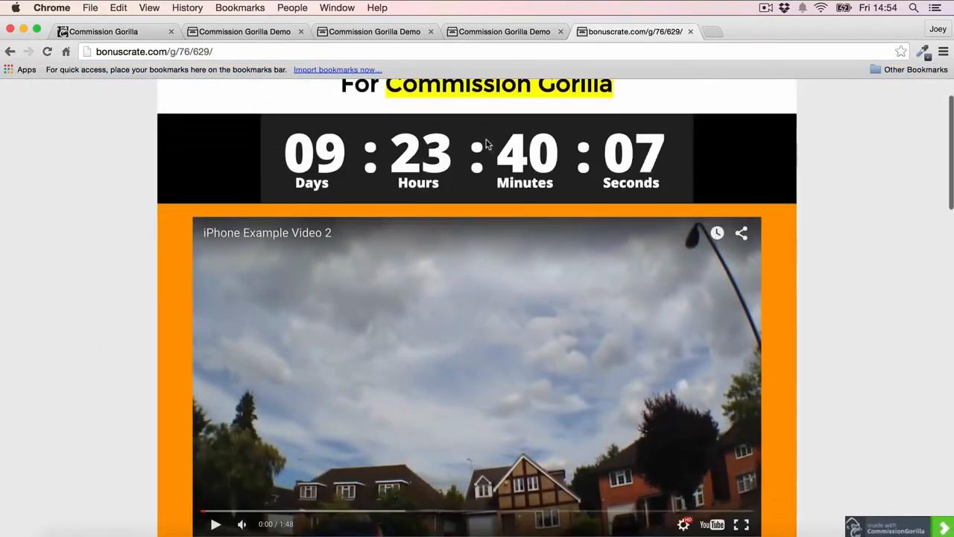
{"action": "scroll", "coordinate": [486, 145], "scroll_direction": "up", "scroll_amount": 2}
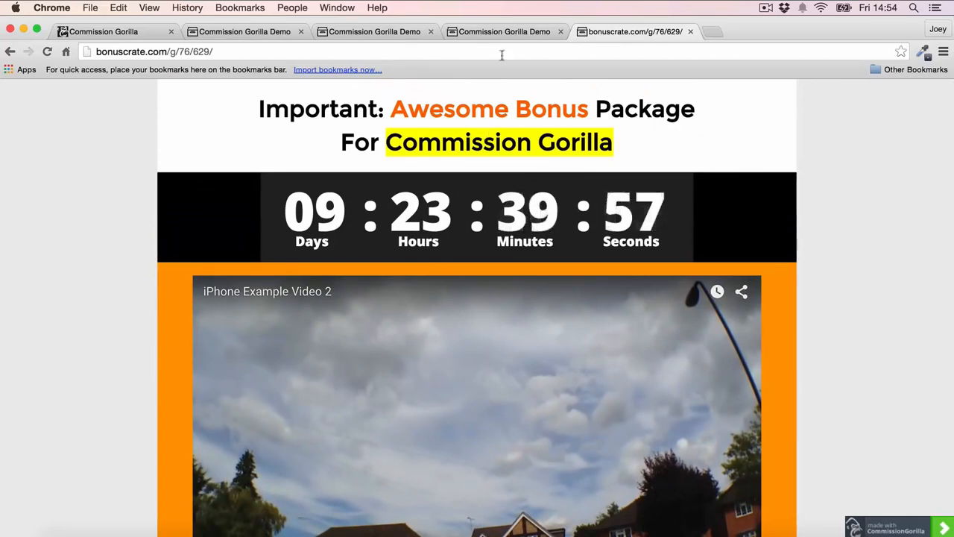
{"action": "left_click", "coordinate": [690, 31]}
{"action": "left_click", "coordinate": [127, 33]}
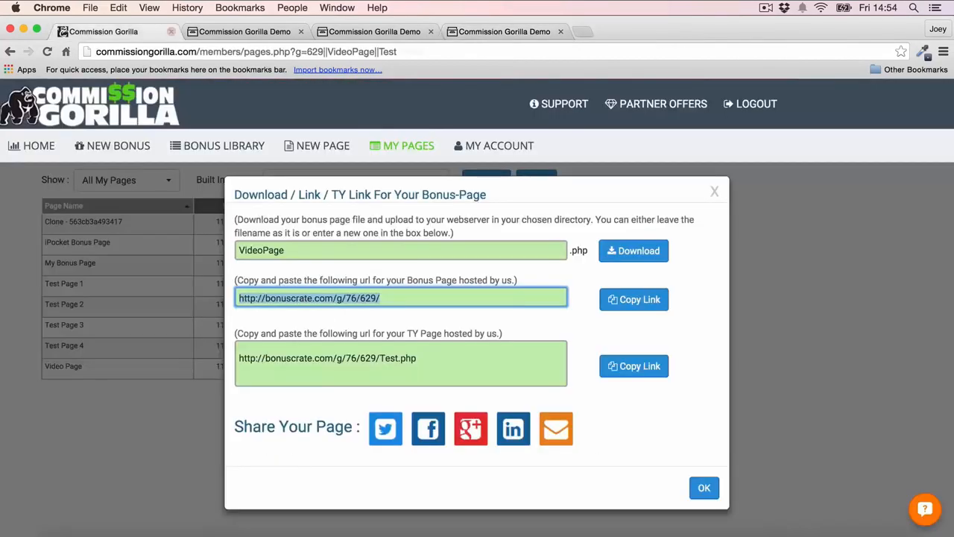
- Dismiss the bonus page's download and link dialog and start another new page
{"action": "left_click", "coordinate": [714, 192]}
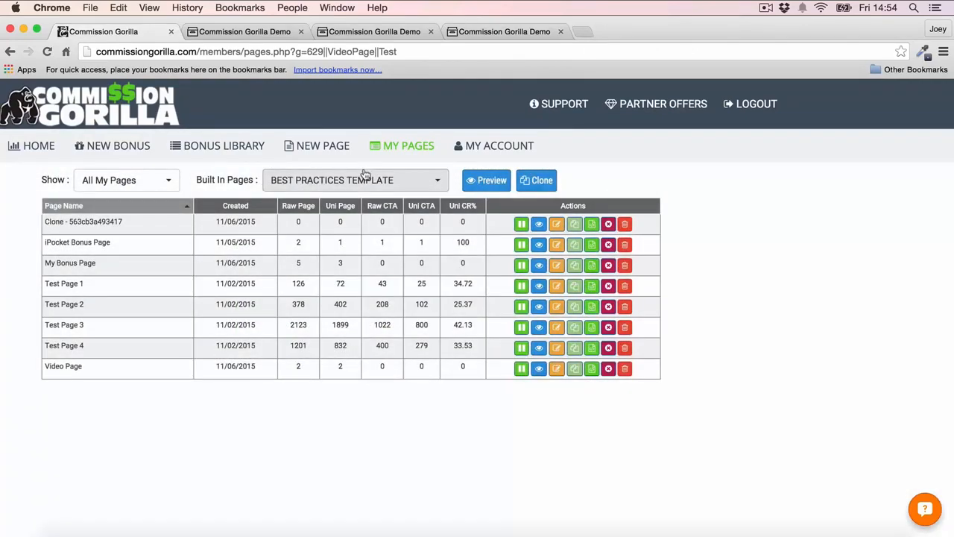
{"action": "left_click", "coordinate": [347, 149]}
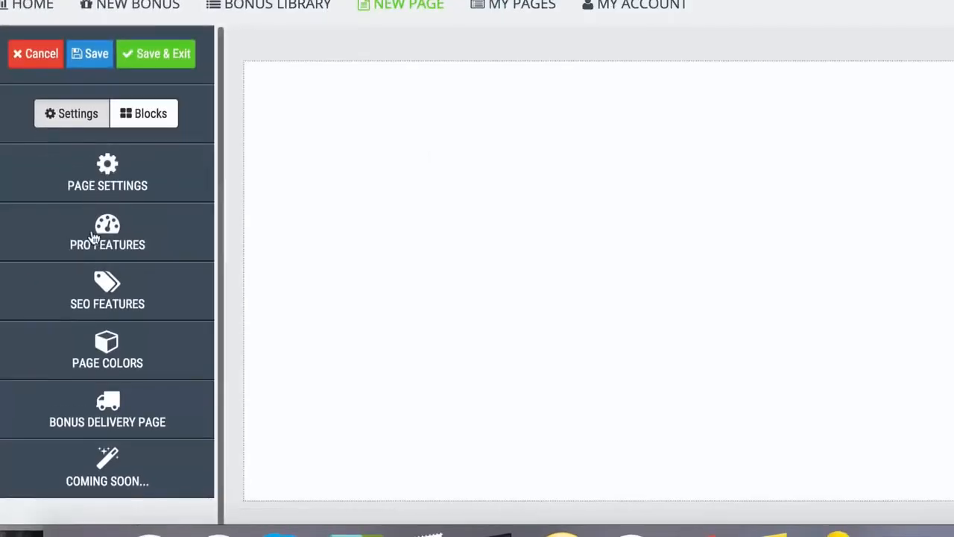
- Expand the Pro Features in the page editor, review the List Builder Pro countdown timer demo page, and return to the editor
{"action": "left_click", "coordinate": [93, 237]}
{"action": "scroll", "coordinate": [144, 156], "scroll_direction": "down", "scroll_amount": 2}
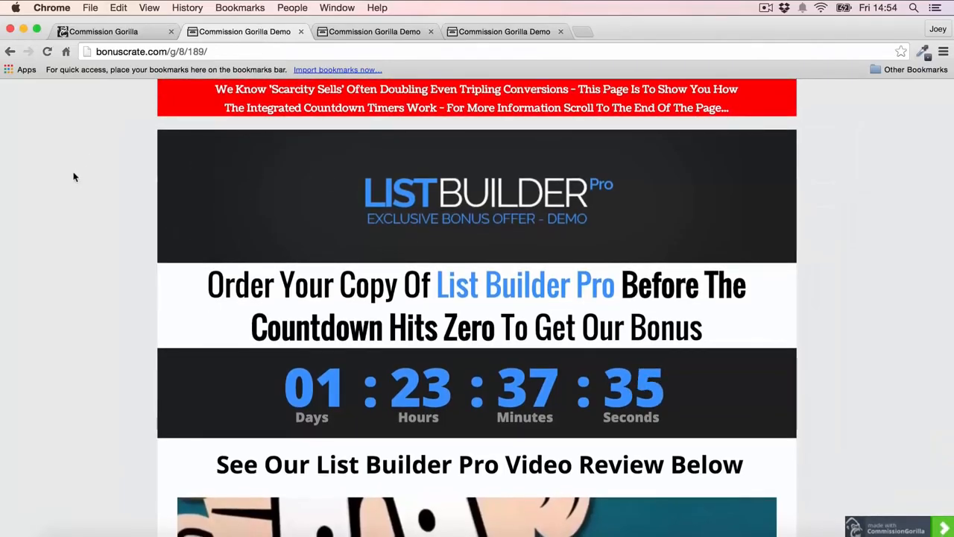
{"action": "scroll", "coordinate": [73, 177], "scroll_direction": "down", "scroll_amount": 5}
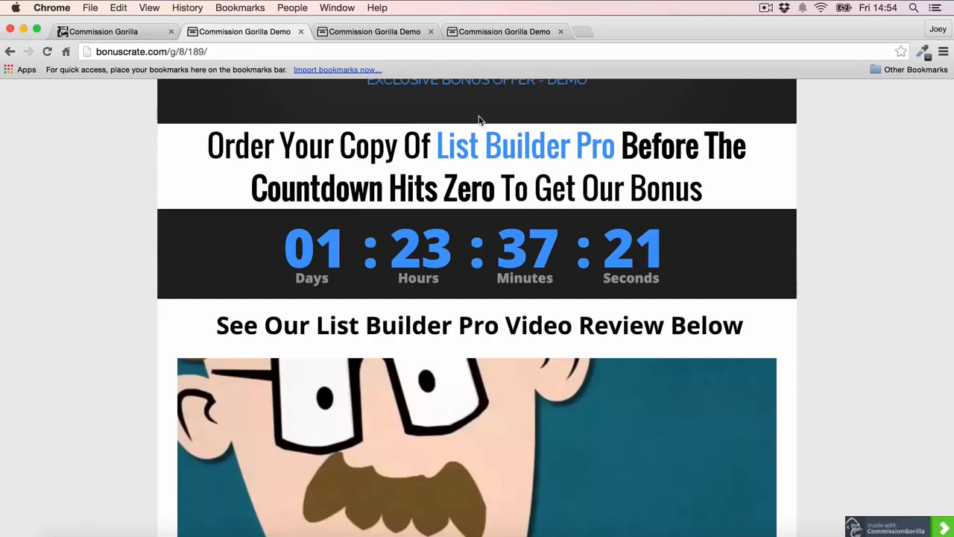
{"action": "left_click", "coordinate": [117, 31]}
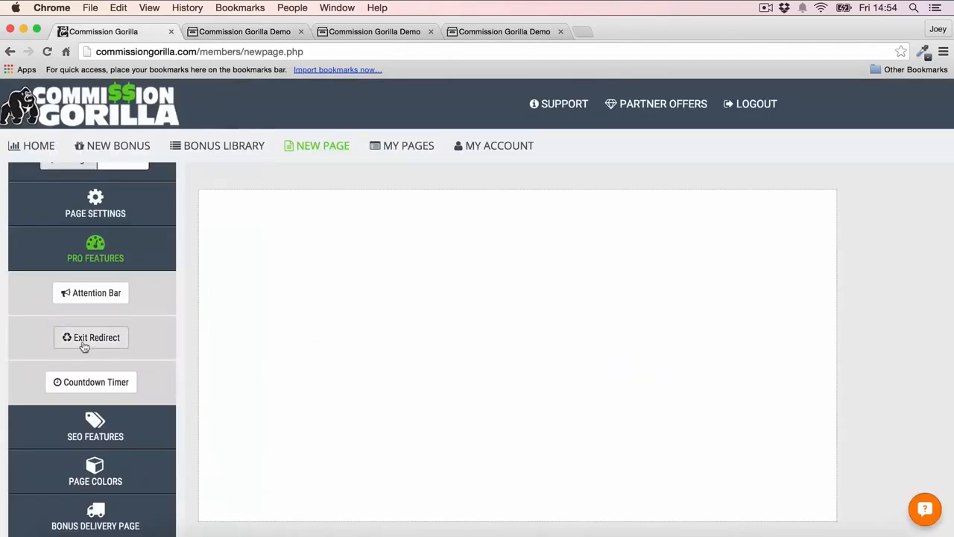
- Review the exit redirect demo page, trigger its exit prompt, choose to stay on the page, and return to the page editor
{"action": "left_click", "coordinate": [499, 32]}
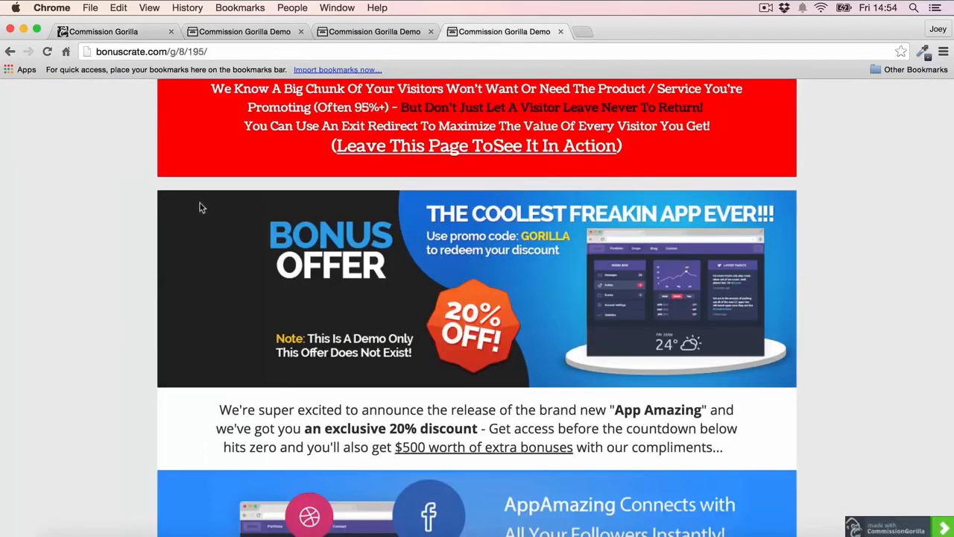
{"action": "scroll", "coordinate": [776, 170], "scroll_direction": "down", "scroll_amount": 5}
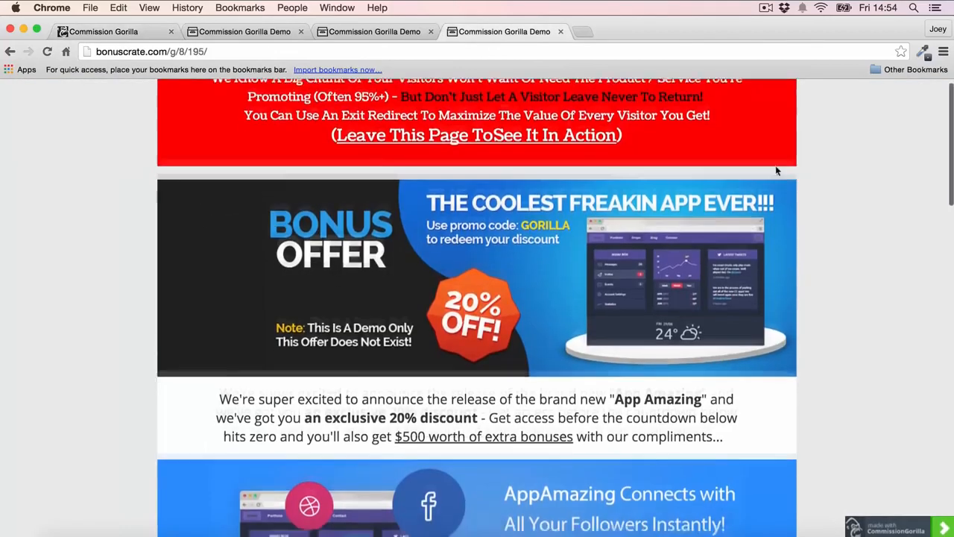
{"action": "scroll", "coordinate": [775, 171], "scroll_direction": "down", "scroll_amount": 10}
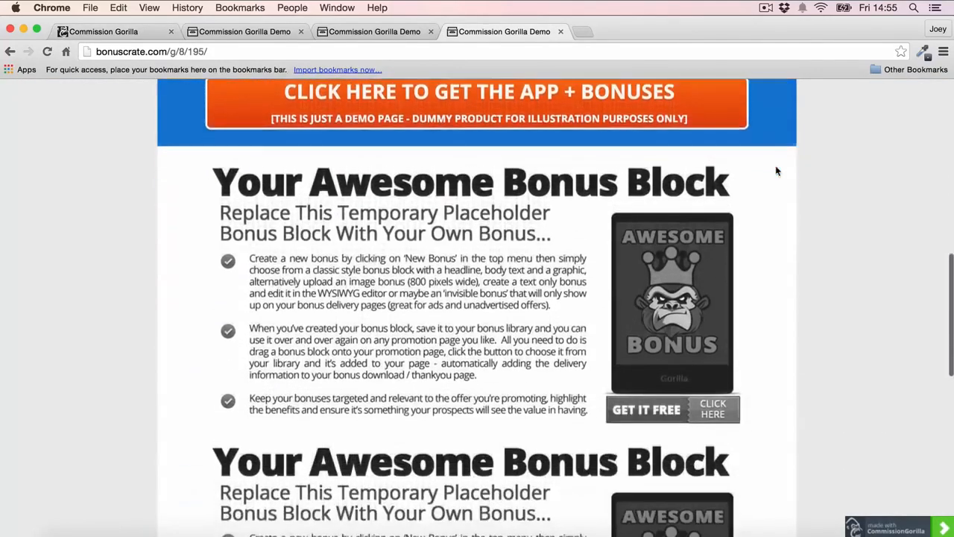
{"action": "scroll", "coordinate": [476, 218], "scroll_direction": "down", "scroll_amount": 6}
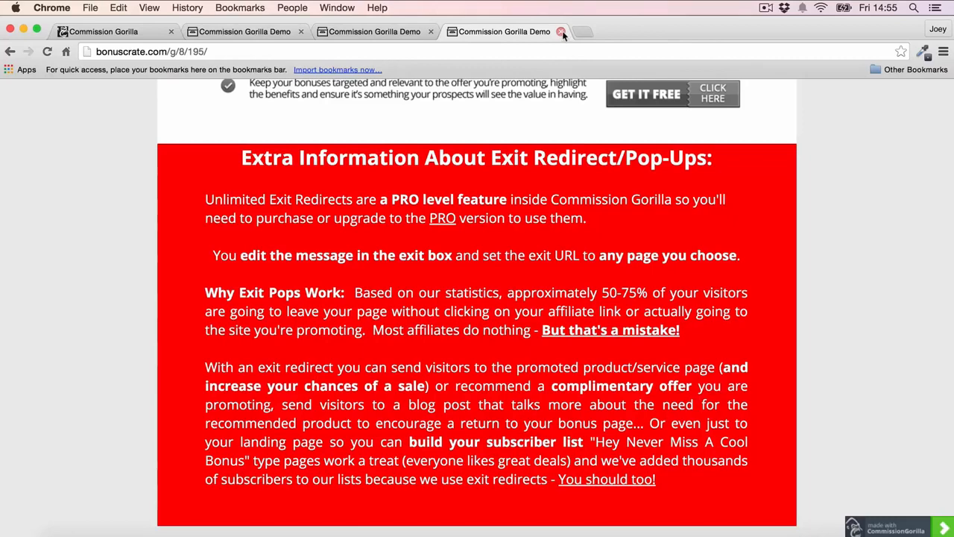
{"action": "left_click", "coordinate": [561, 31]}
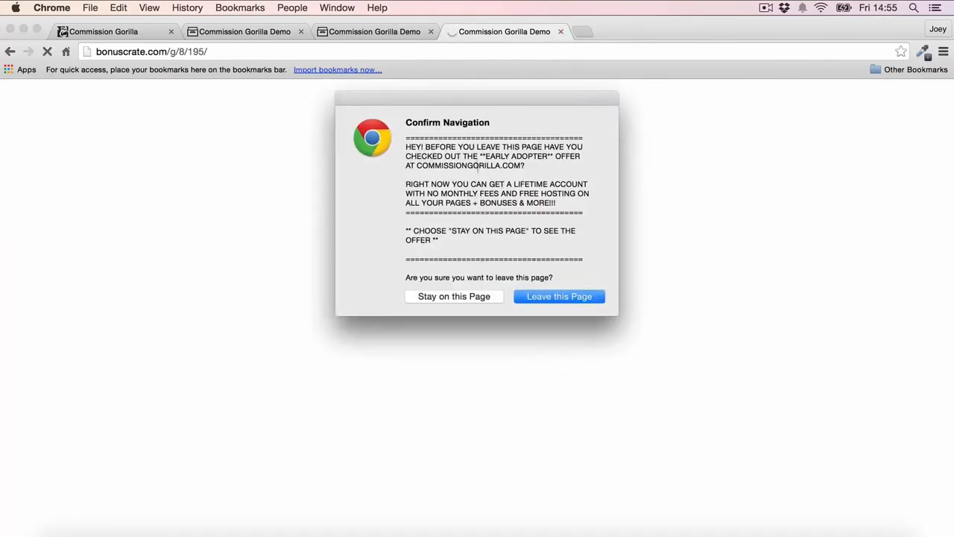
{"action": "left_click", "coordinate": [460, 301]}
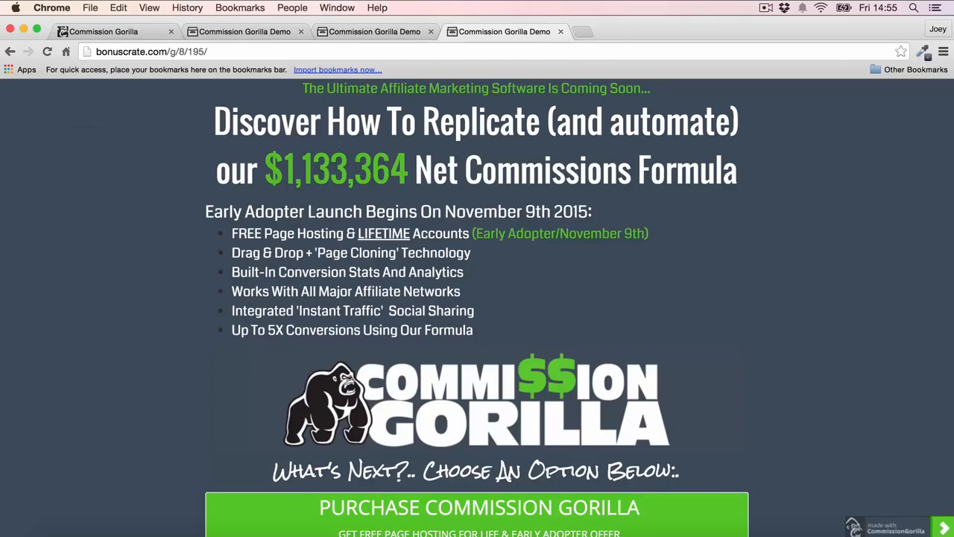
{"action": "left_click", "coordinate": [109, 32]}
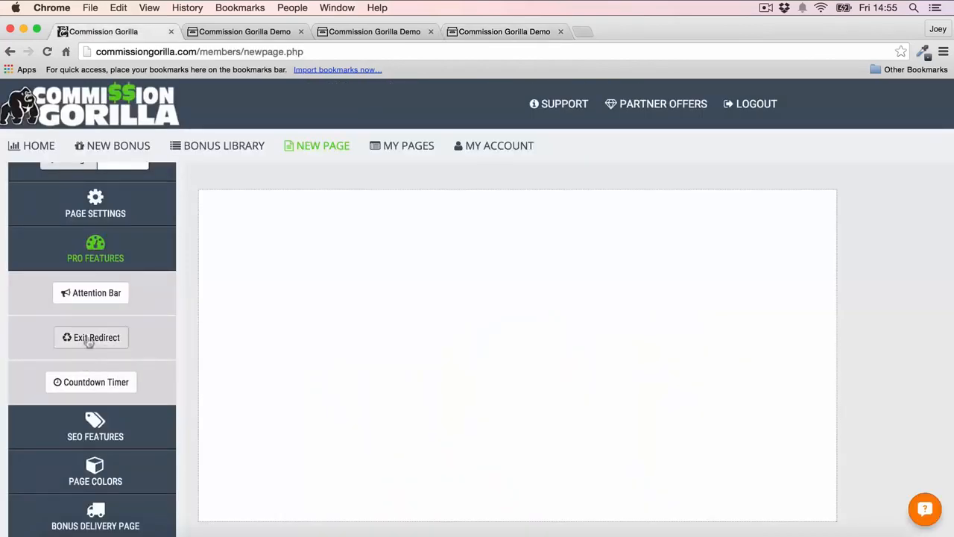
- Review the Freelance Income System demo page, including its timed attention bar and the extra information about attention bars
{"action": "left_click", "coordinate": [380, 32]}
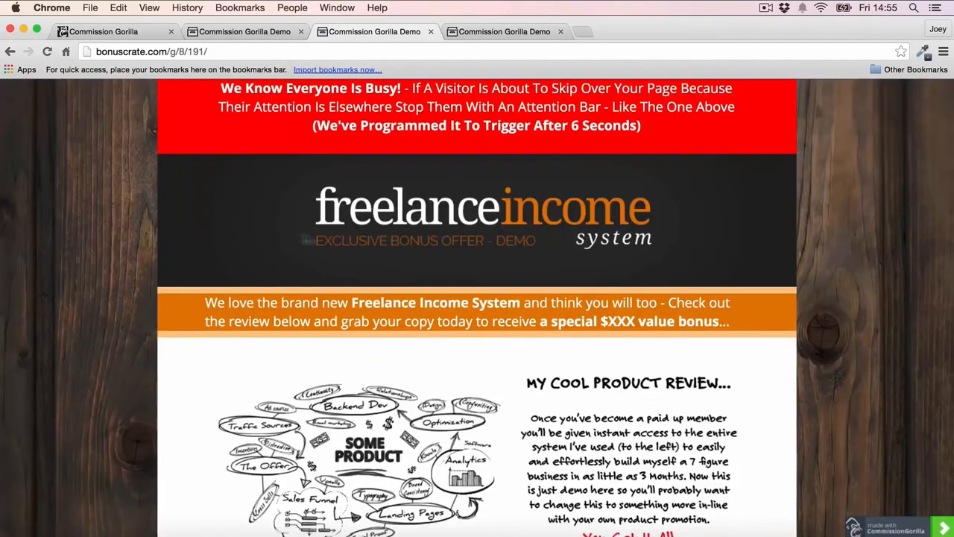
{"action": "scroll", "coordinate": [83, 248], "scroll_direction": "down", "scroll_amount": 3}
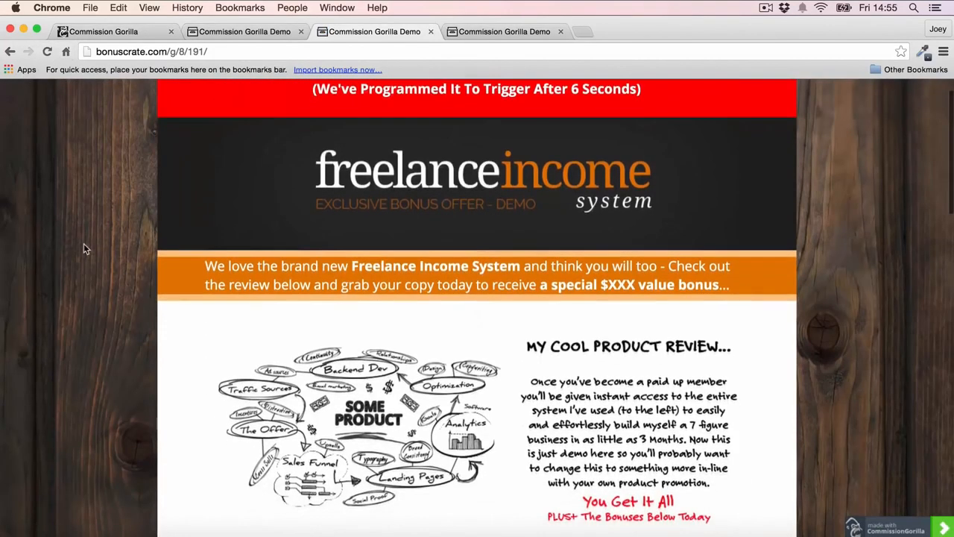
{"action": "scroll", "coordinate": [84, 248], "scroll_direction": "down", "scroll_amount": 2}
{"action": "scroll", "coordinate": [84, 248], "scroll_direction": "up", "scroll_amount": 5}
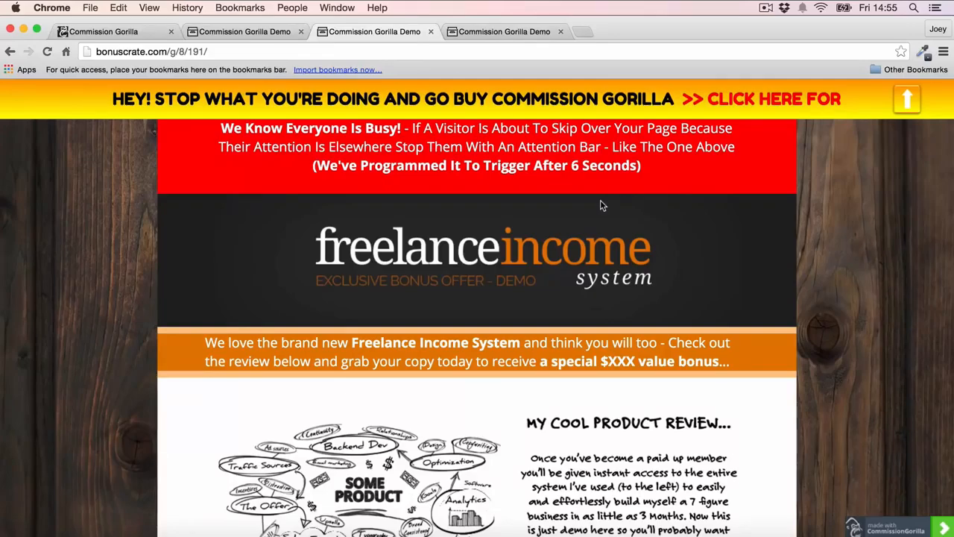
{"action": "scroll", "coordinate": [600, 199], "scroll_direction": "down", "scroll_amount": 15}
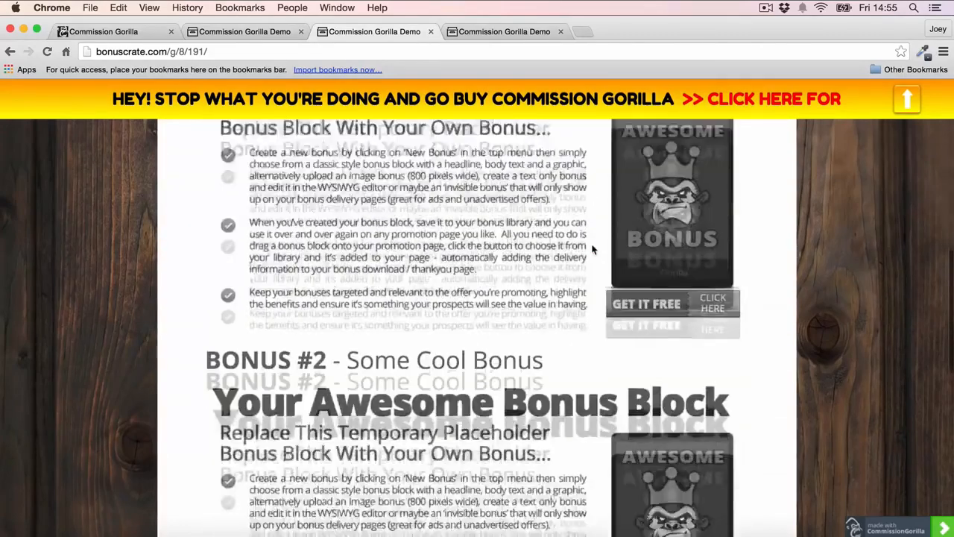
{"action": "scroll", "coordinate": [629, 278], "scroll_direction": "down", "scroll_amount": 5}
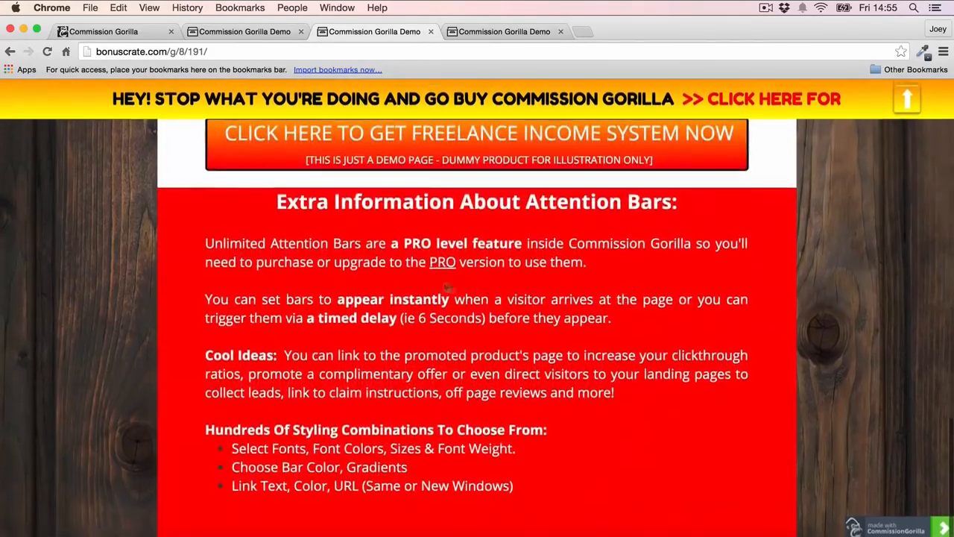
{"action": "scroll", "coordinate": [431, 286], "scroll_direction": "up", "scroll_amount": 5}
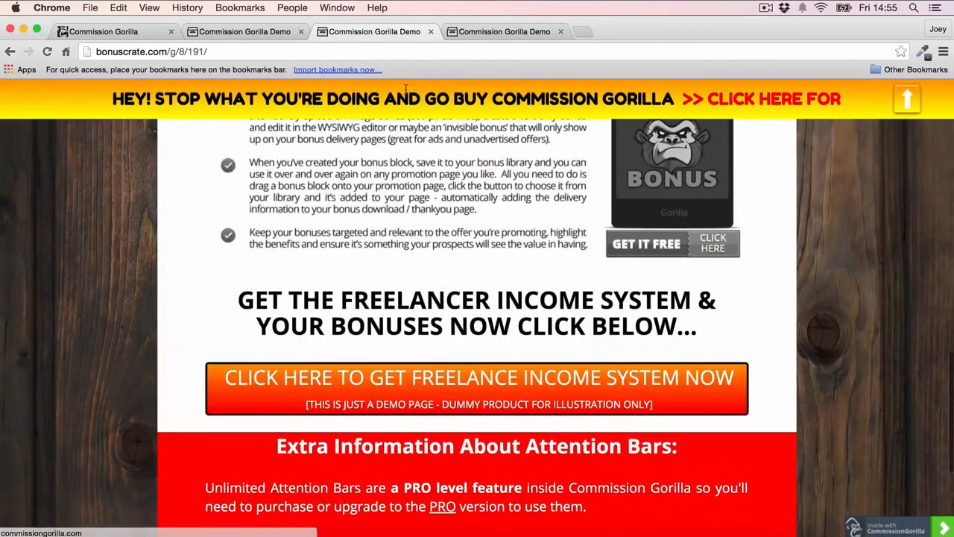
{"action": "scroll", "coordinate": [395, 218], "scroll_direction": "up", "scroll_amount": 3}
{"action": "scroll", "coordinate": [395, 218], "scroll_direction": "up", "scroll_amount": 10}
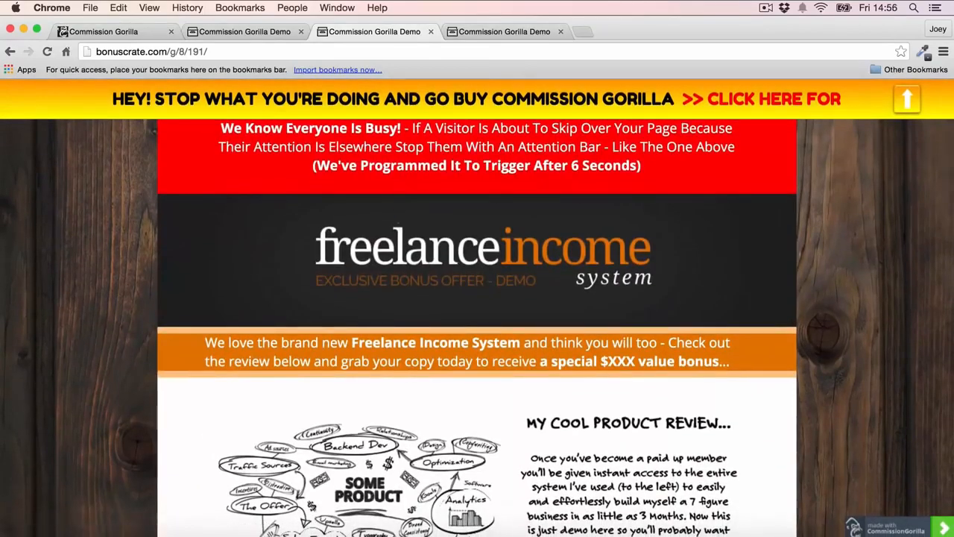
- Close the three Commission Gorilla demo pages
{"action": "left_click", "coordinate": [302, 32]}
{"action": "left_click", "coordinate": [302, 31]}
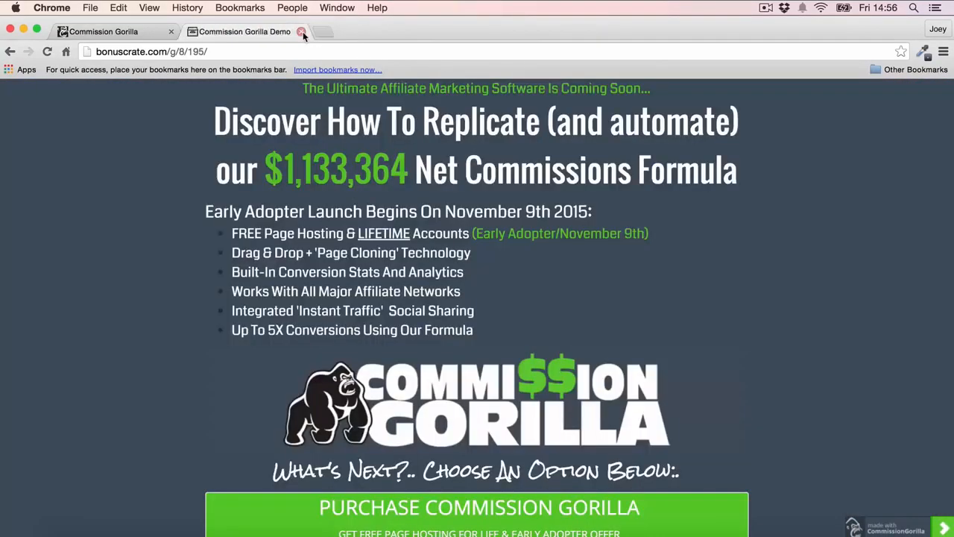
{"action": "left_click", "coordinate": [302, 32]}
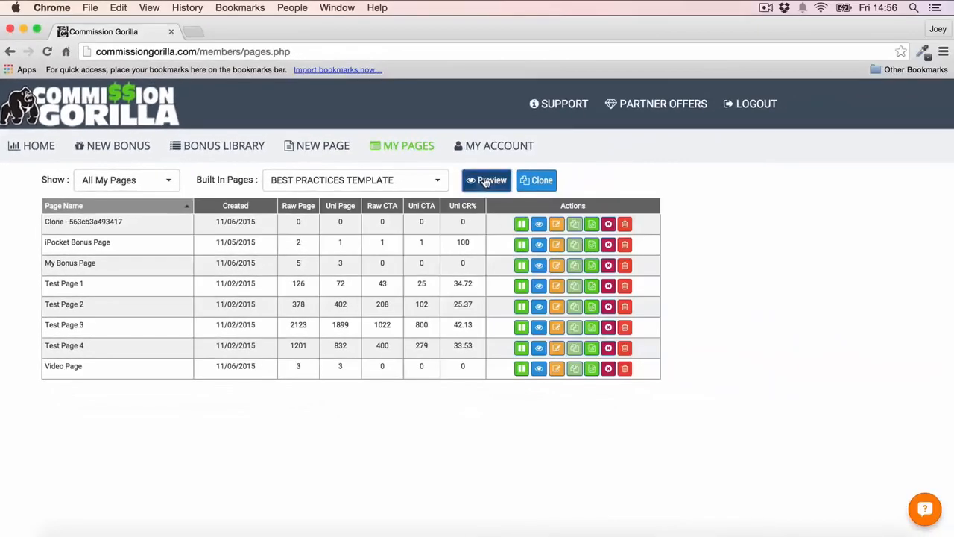
- Preview the built-in BEST PRACTICES TEMPLATE page through to its closing bonus list and call to action, and close the preview
{"action": "left_click", "coordinate": [647, 160]}
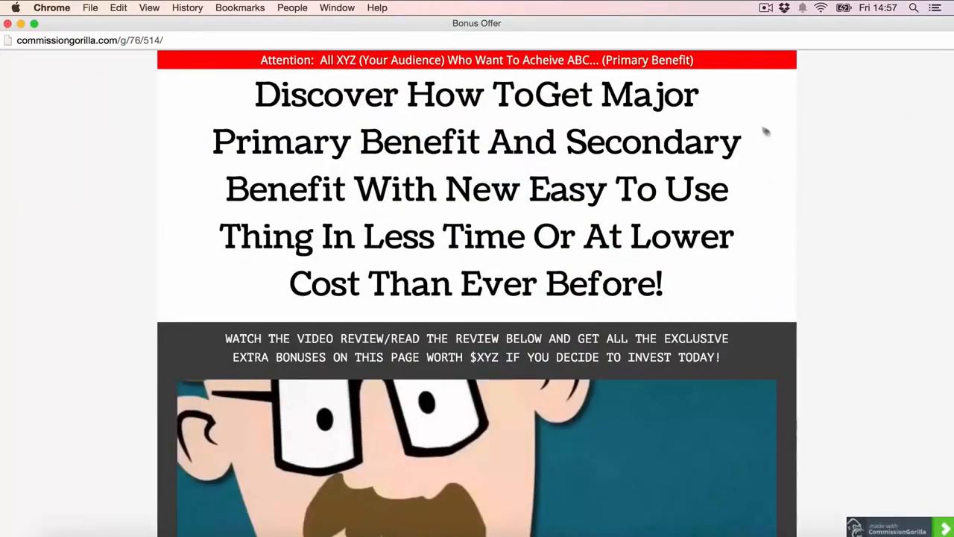
{"action": "scroll", "coordinate": [768, 131], "scroll_direction": "down", "scroll_amount": 3}
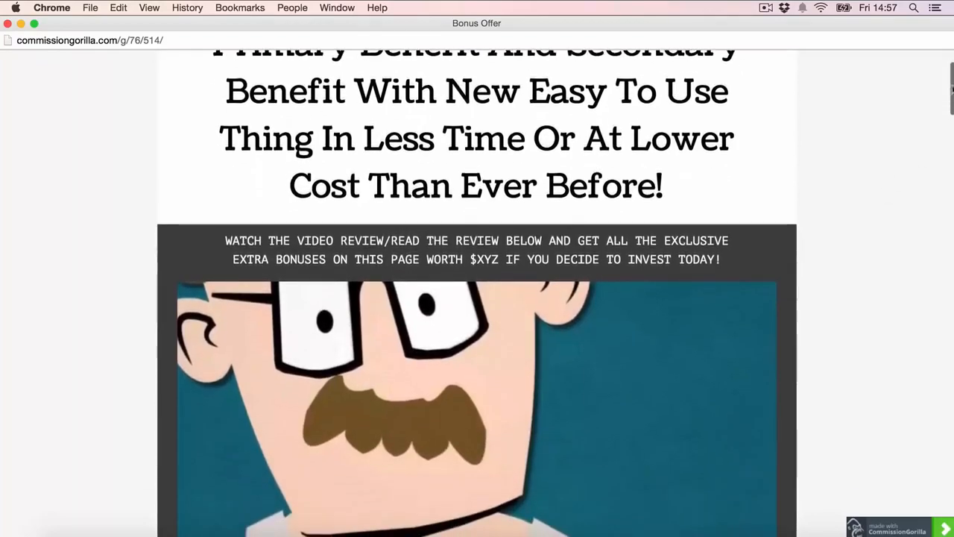
{"action": "left_click_drag", "start_coordinate": [953, 88], "coordinate": [944, 473]}
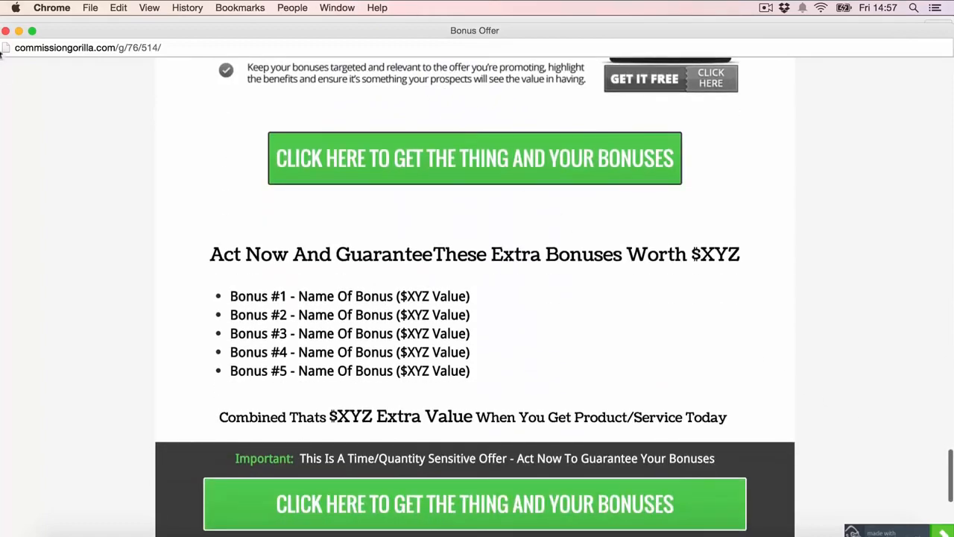
{"action": "left_click", "coordinate": [5, 31]}
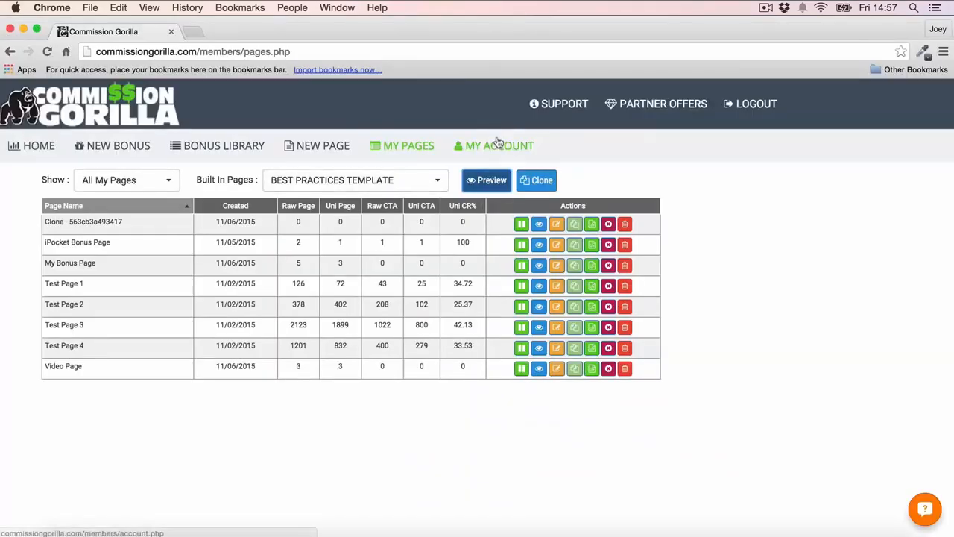
- Clone the BEST PRACTICES TEMPLATE, acknowledge the cloned page notice, and look over its blocks
{"action": "left_click", "coordinate": [542, 180]}
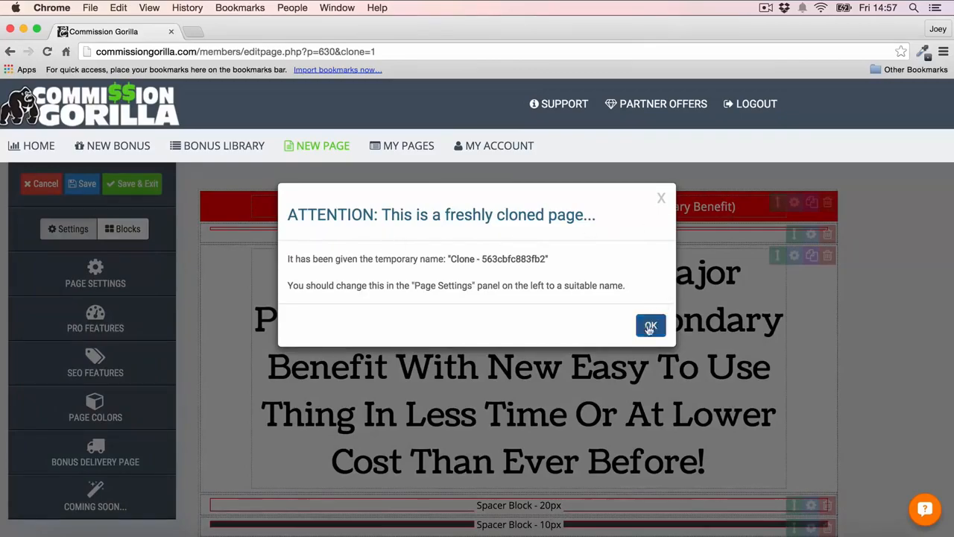
{"action": "left_click", "coordinate": [650, 325]}
{"action": "scroll", "coordinate": [803, 215], "scroll_direction": "down", "scroll_amount": 15}
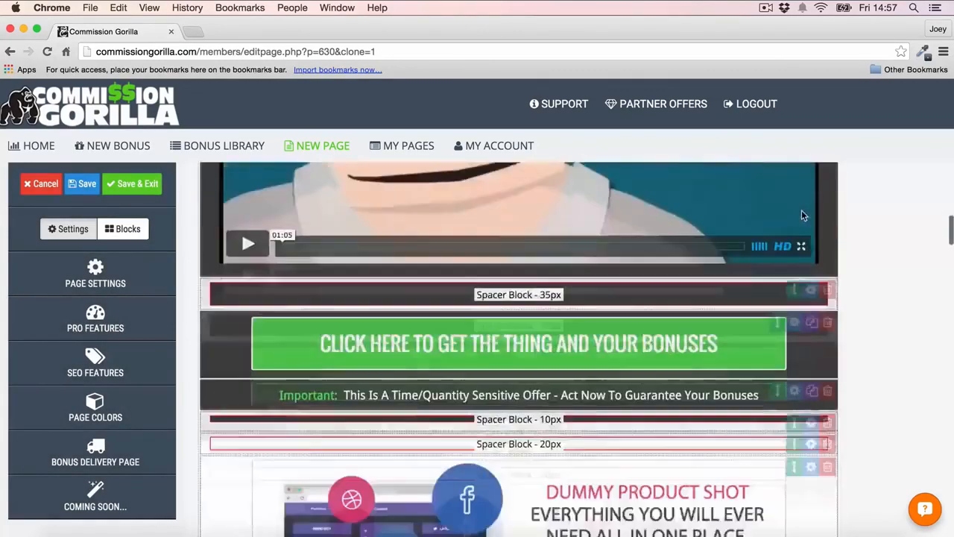
{"action": "scroll", "coordinate": [803, 215], "scroll_direction": "down", "scroll_amount": 3}
{"action": "scroll", "coordinate": [803, 215], "scroll_direction": "up", "scroll_amount": 18}
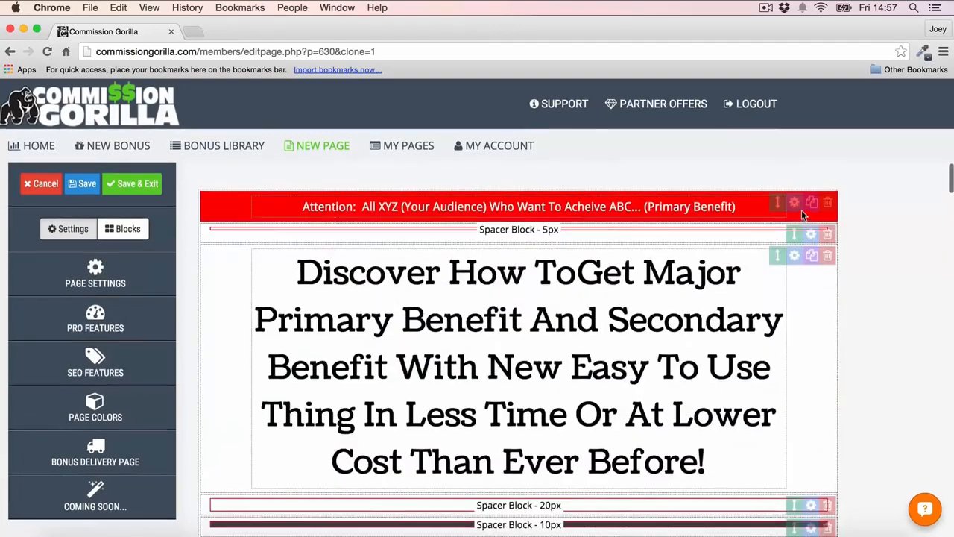
- Replace the cloned page's main headline with "Your Own Headline"
{"action": "left_click", "coordinate": [430, 290]}
{"action": "left_click_drag", "start_coordinate": [286, 270], "coordinate": [712, 475]}
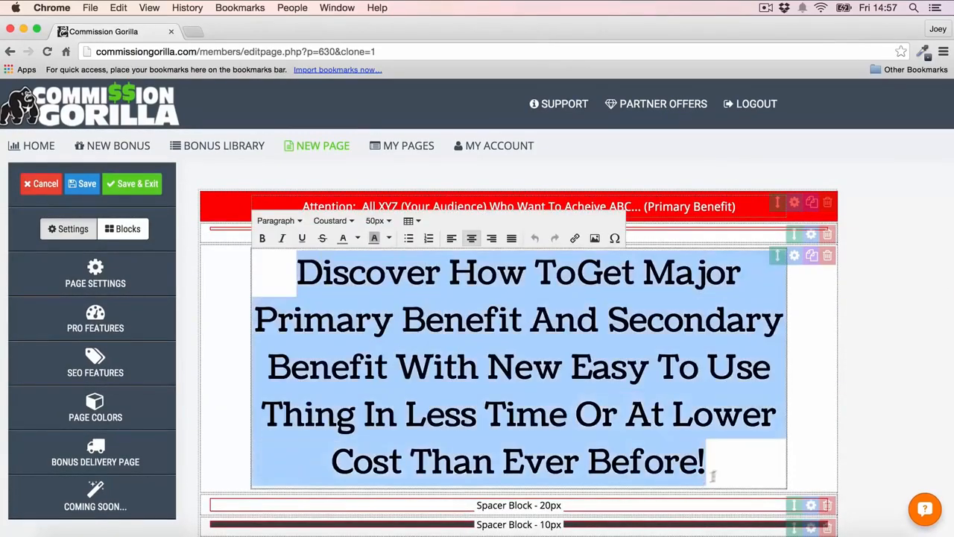
{"action": "type", "text": "yOU"}
{"action": "key", "text": "BackSpace"}
{"action": "key", "text": "BackSpace"}
{"action": "key", "text": "BackSpace"}
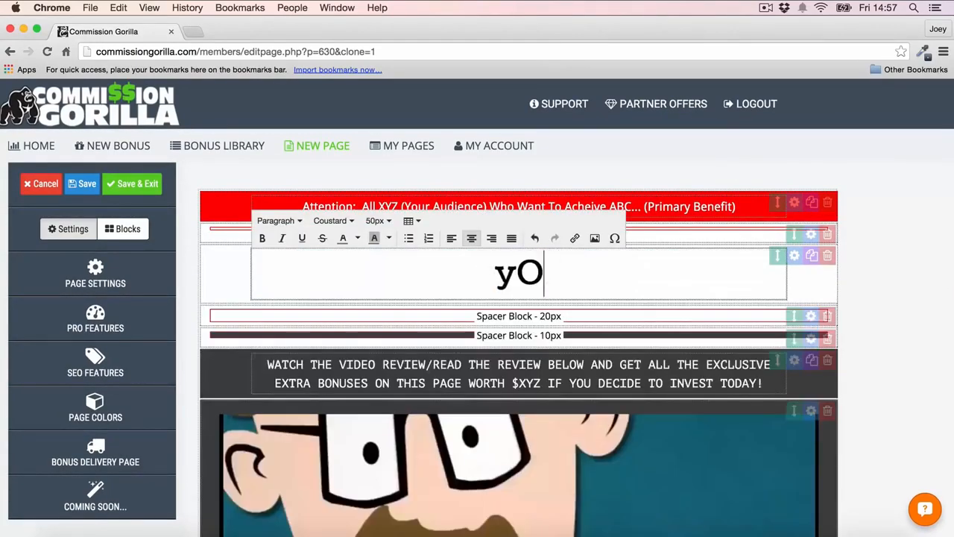
{"action": "type", "text": "Your Own Hea"}
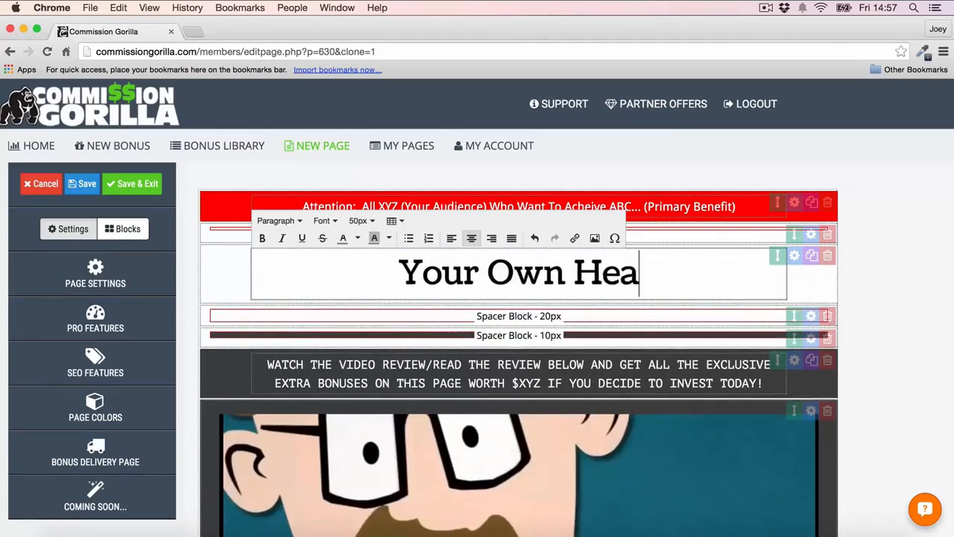
{"action": "type", "text": "dline"}
{"action": "left_click", "coordinate": [890, 353]}
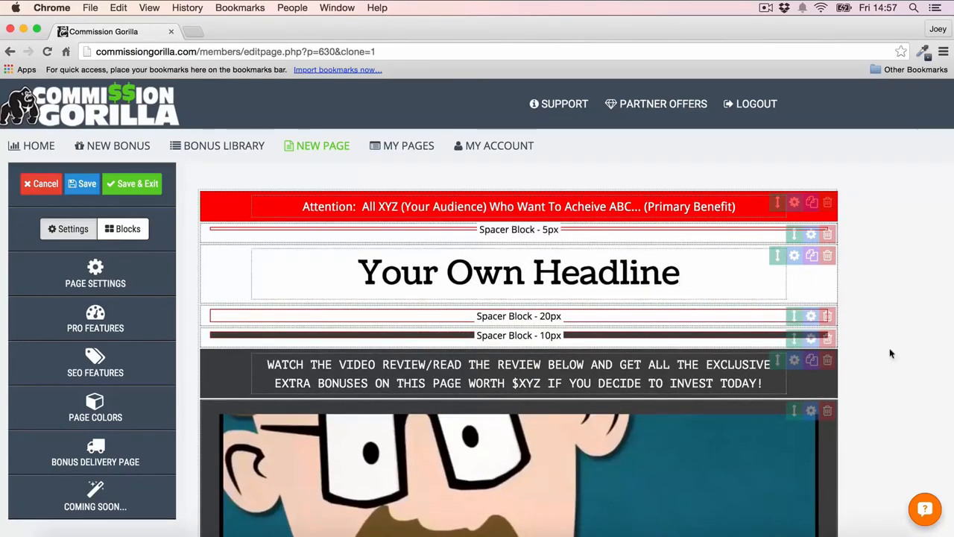
- Set the main text of the CTA button below the video to "change" and apply the button settings
{"action": "left_click_drag", "start_coordinate": [778, 203], "coordinate": [779, 225]}
{"action": "scroll", "coordinate": [855, 247], "scroll_direction": "down", "scroll_amount": 10}
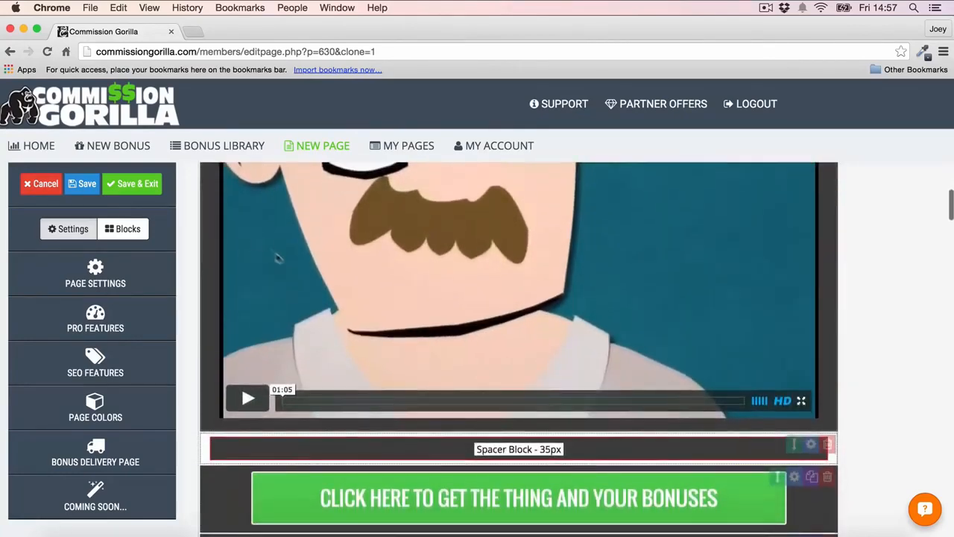
{"action": "scroll", "coordinate": [393, 282], "scroll_direction": "down", "scroll_amount": 3}
{"action": "left_click", "coordinate": [795, 274]}
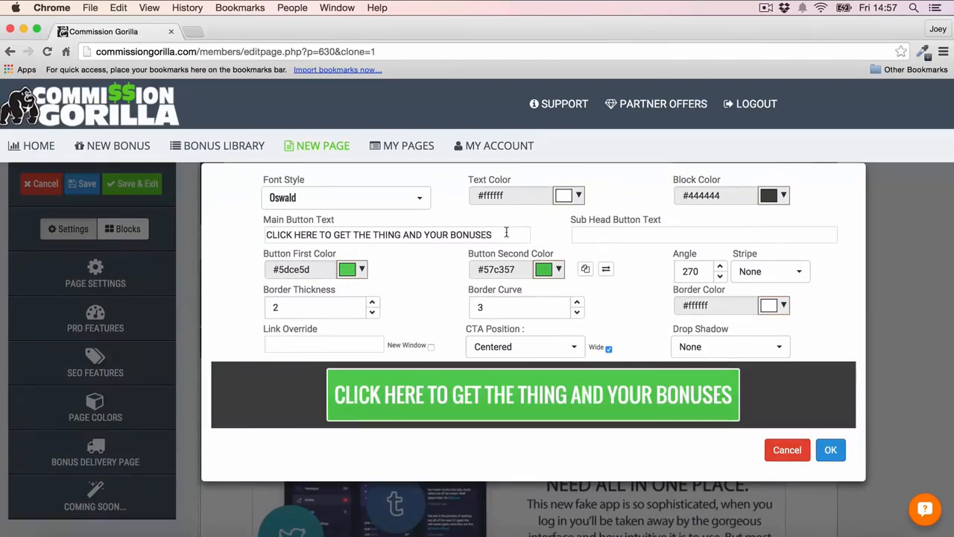
{"action": "triple_click", "coordinate": [506, 233]}
{"action": "type", "text": "change"}
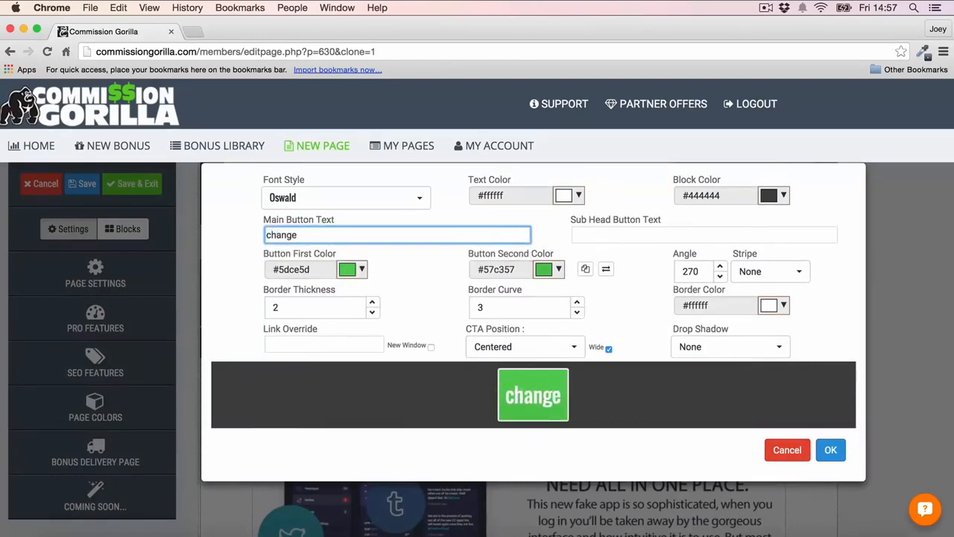
{"action": "left_click", "coordinate": [836, 451]}
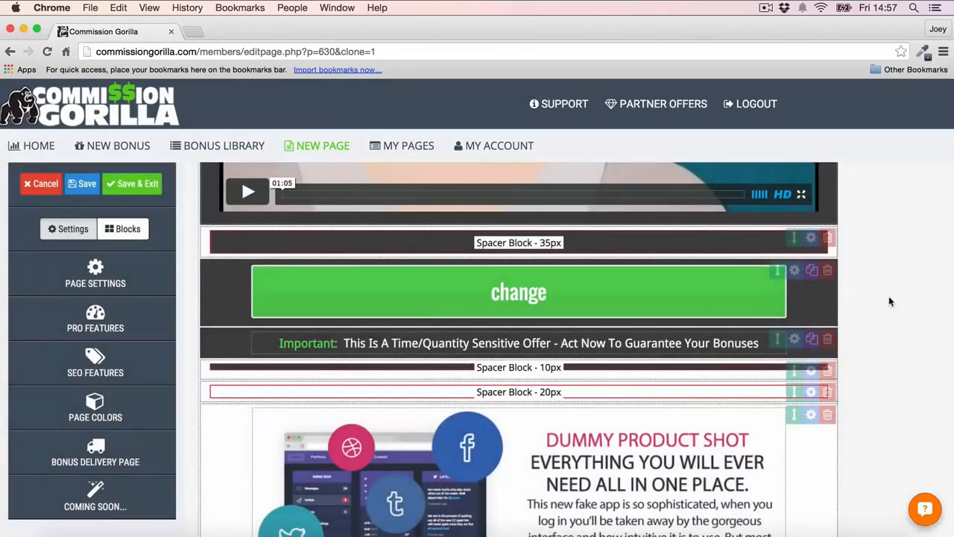
- Delete the placeholder bonus block under the Bonus #2 heading and confirm its deletion
{"action": "scroll", "coordinate": [890, 298], "scroll_direction": "down", "scroll_amount": 5}
{"action": "scroll", "coordinate": [889, 301], "scroll_direction": "down", "scroll_amount": 10}
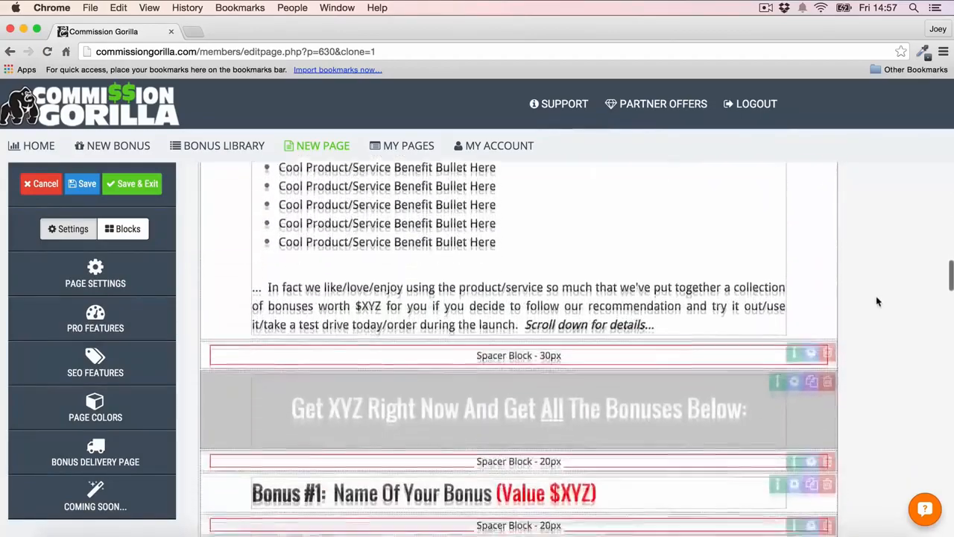
{"action": "scroll", "coordinate": [865, 272], "scroll_direction": "down", "scroll_amount": 5}
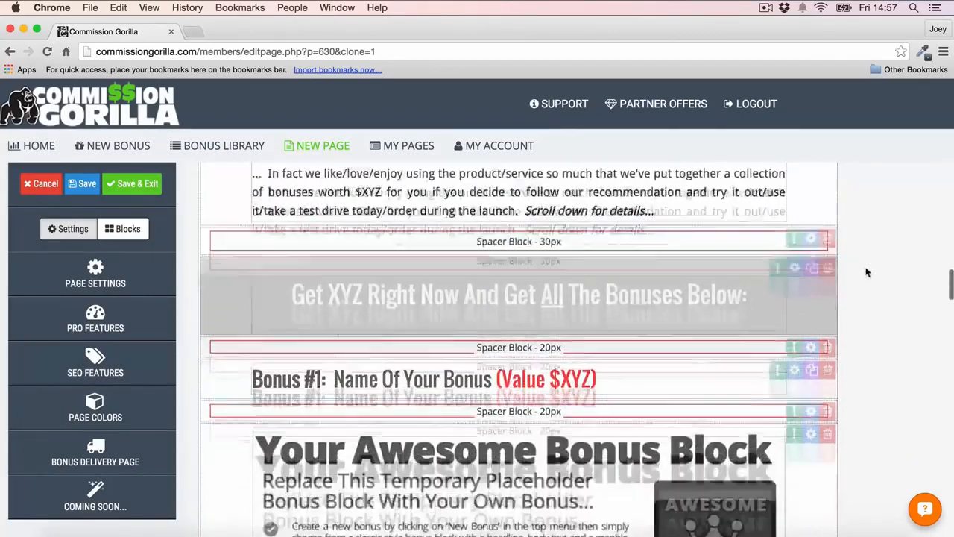
{"action": "scroll", "coordinate": [867, 272], "scroll_direction": "down", "scroll_amount": 15}
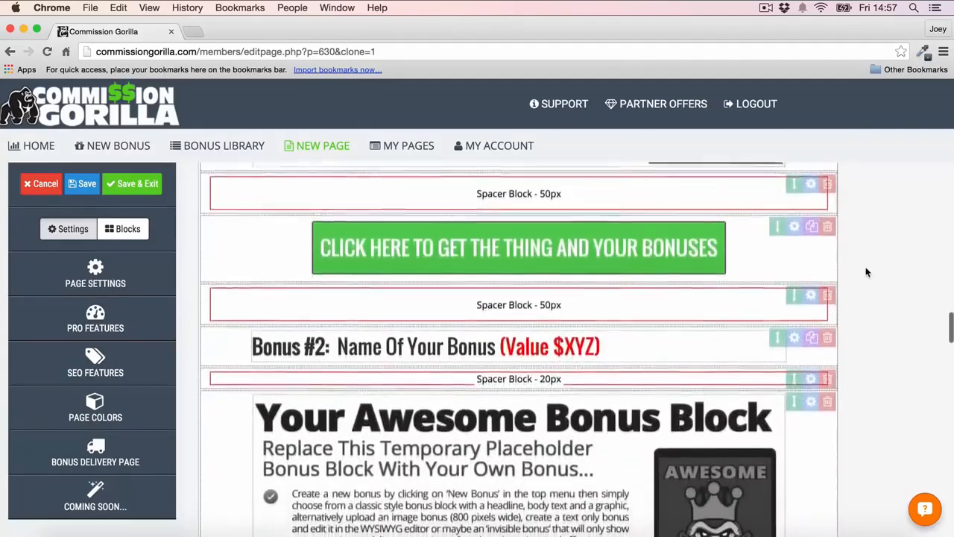
{"action": "scroll", "coordinate": [866, 272], "scroll_direction": "down", "scroll_amount": 15}
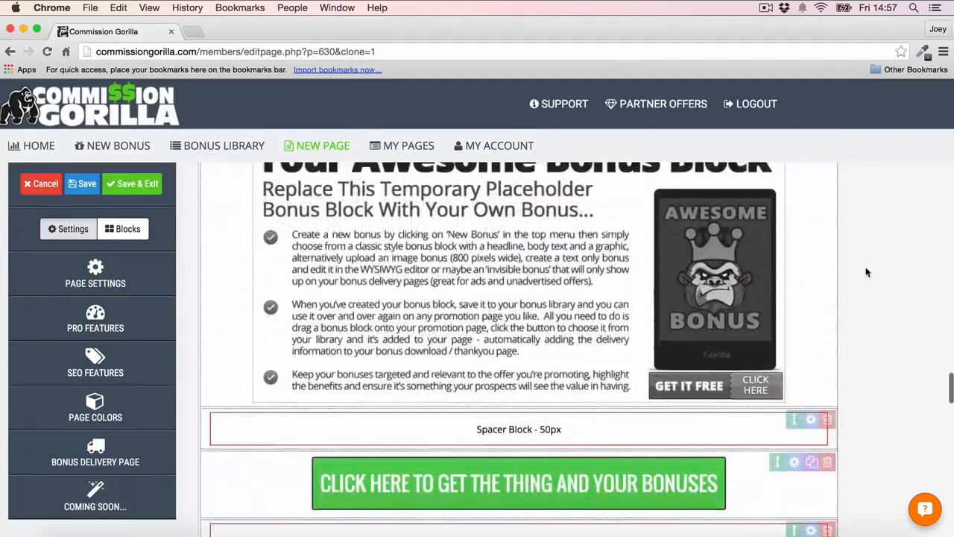
{"action": "scroll", "coordinate": [866, 273], "scroll_direction": "down", "scroll_amount": 5}
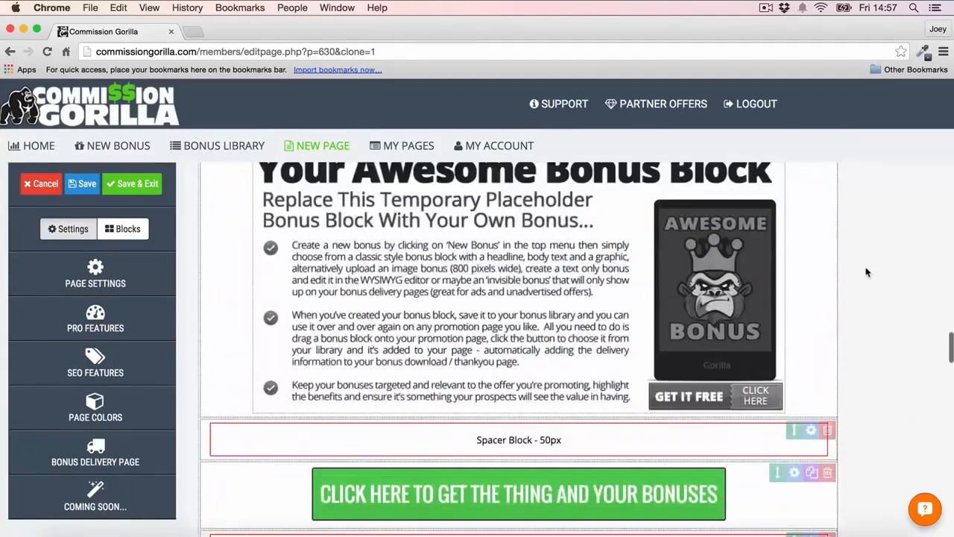
{"action": "scroll", "coordinate": [436, 233], "scroll_direction": "up", "scroll_amount": 1}
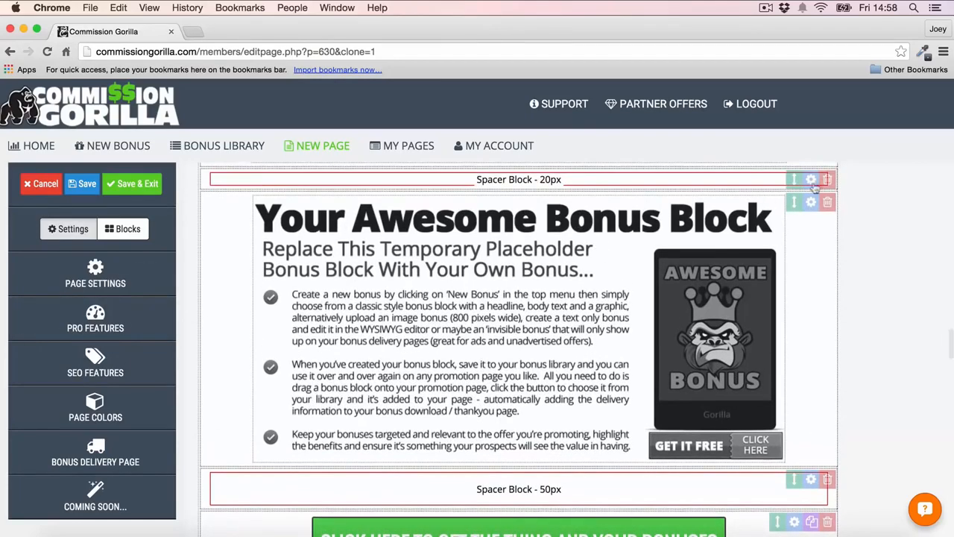
{"action": "left_click", "coordinate": [828, 206]}
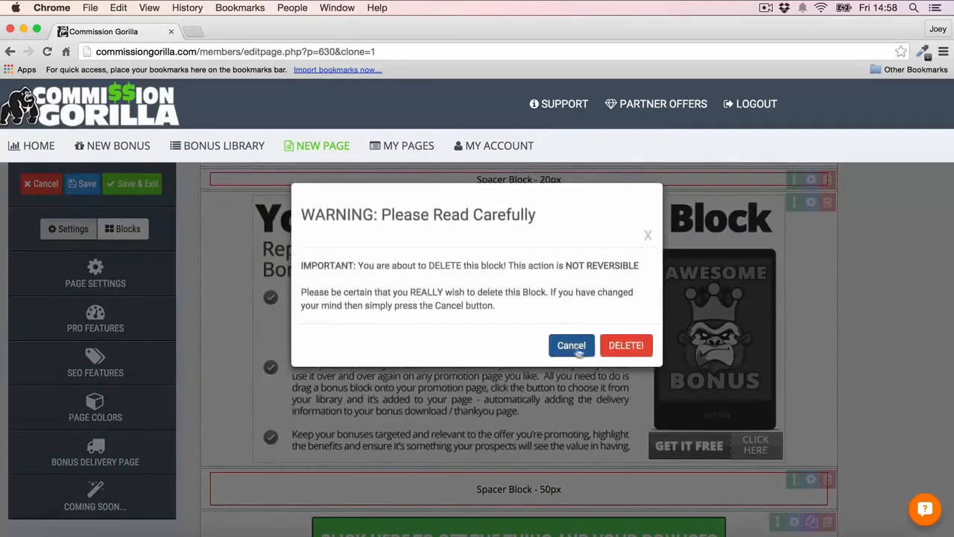
{"action": "left_click", "coordinate": [635, 345]}
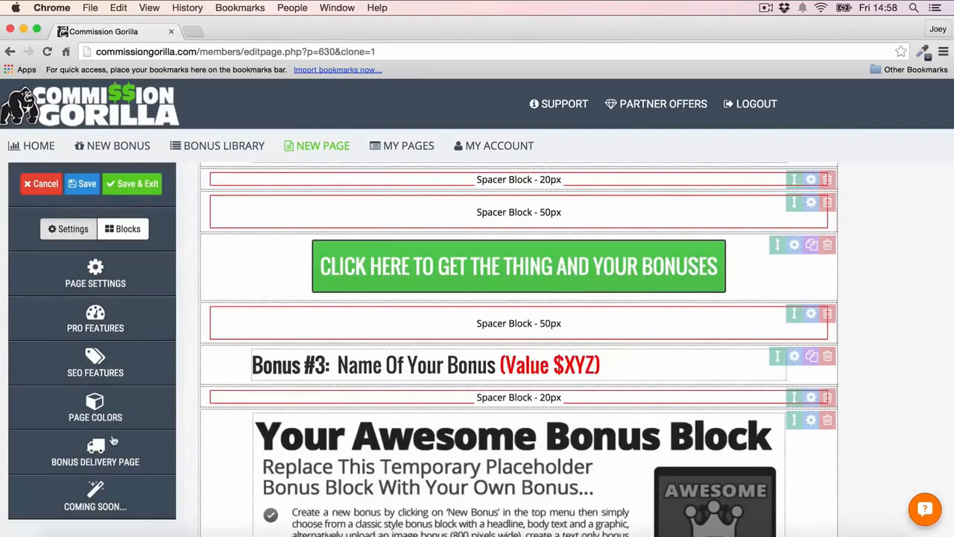
- Add a bonus block, place it directly under the Bonus #5 heading, and fill it with the saved "Bonus Example" bonus
{"action": "left_click", "coordinate": [123, 229]}
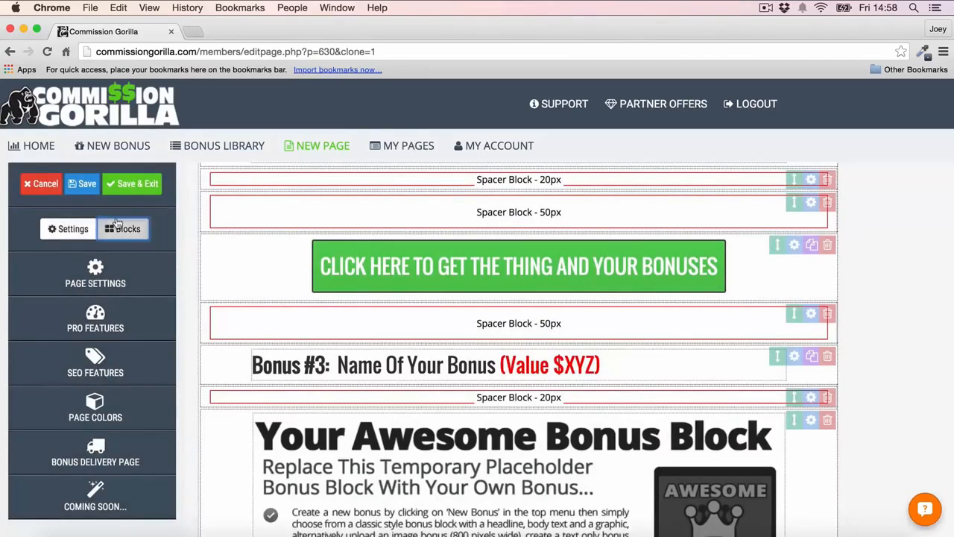
{"action": "left_click", "coordinate": [93, 461]}
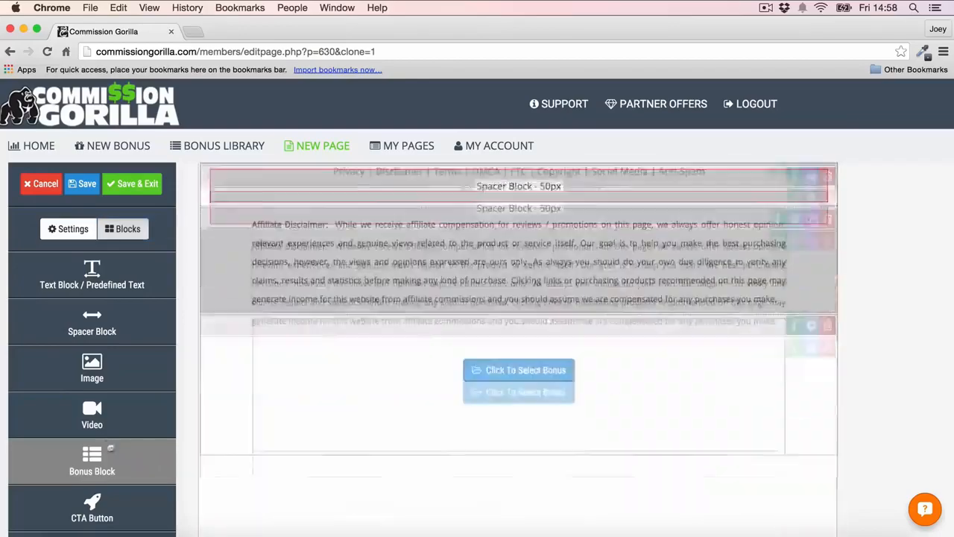
{"action": "left_click_drag", "start_coordinate": [789, 206], "coordinate": [779, 316]}
{"action": "left_click", "coordinate": [528, 348]}
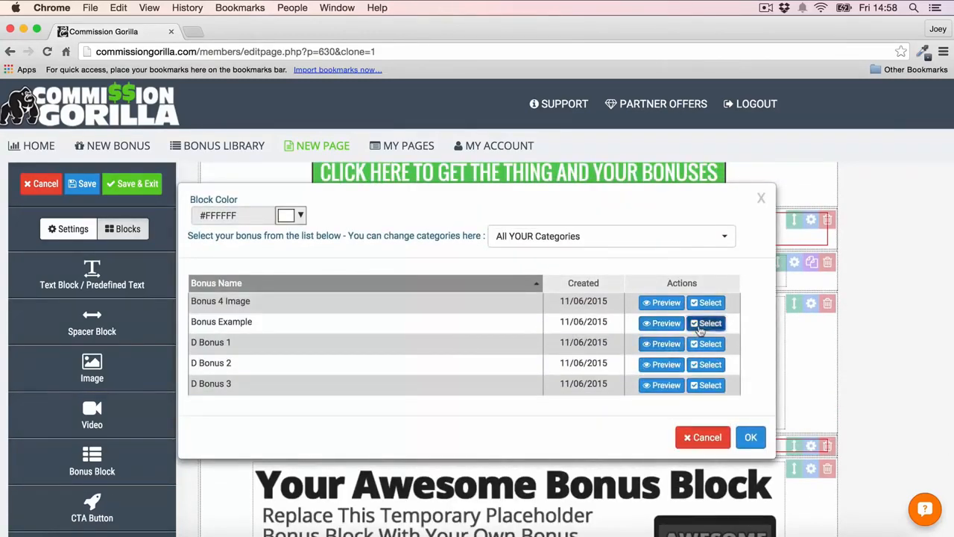
{"action": "left_click", "coordinate": [706, 323]}
{"action": "scroll", "coordinate": [893, 262], "scroll_direction": "down", "scroll_amount": 8}
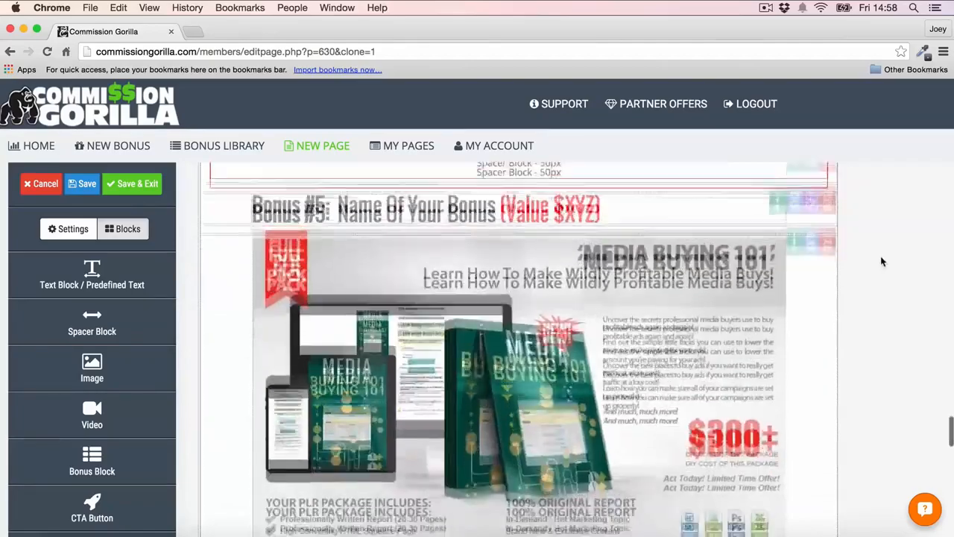
{"action": "scroll", "coordinate": [881, 261], "scroll_direction": "up", "scroll_amount": 5}
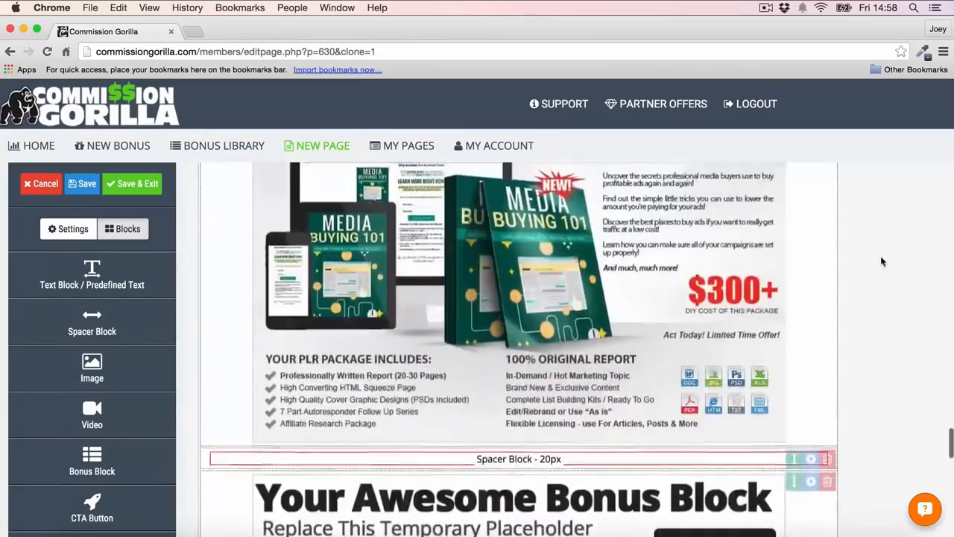
{"action": "scroll", "coordinate": [491, 196], "scroll_direction": "up", "scroll_amount": 5}
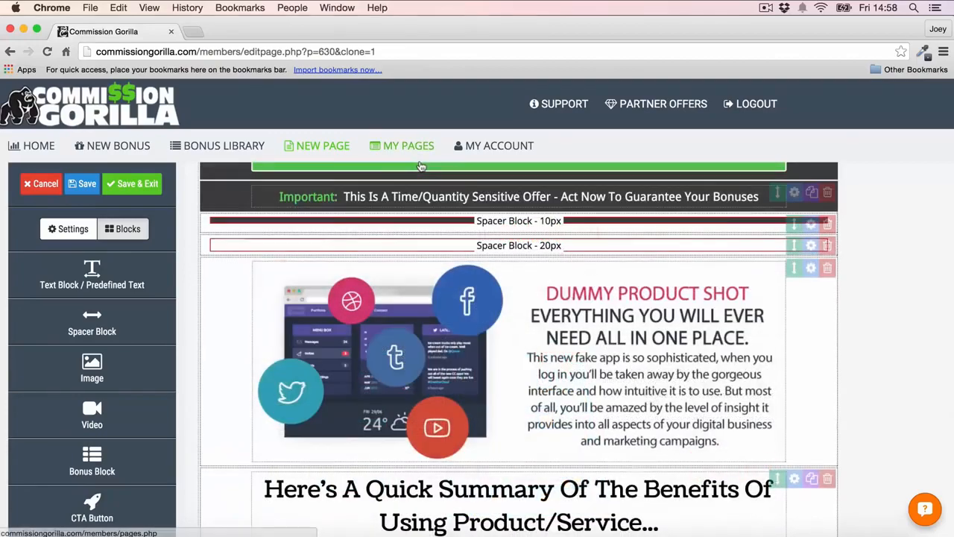
{"action": "scroll", "coordinate": [607, 311], "scroll_direction": "up", "scroll_amount": 1}
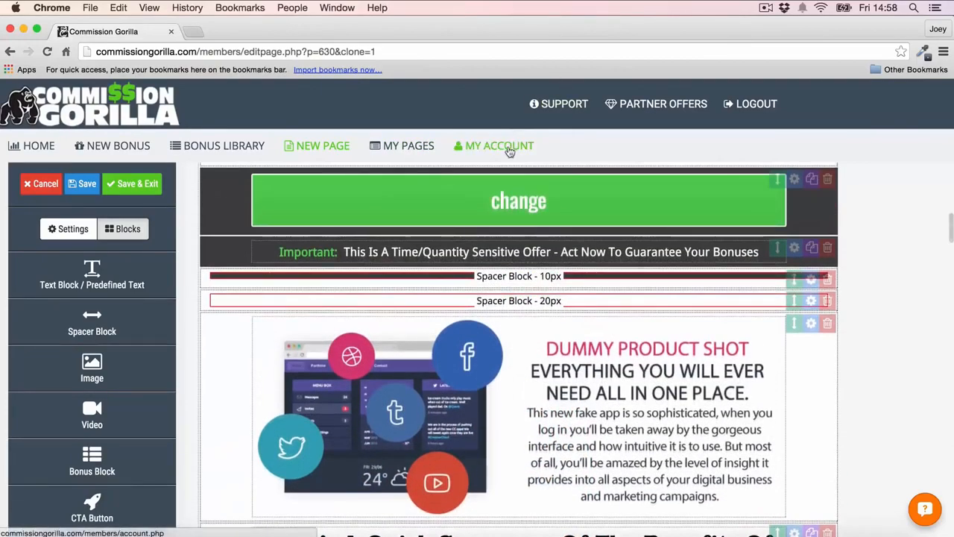
- Open the account page and examine the WordPress integration section, including the plugin download and activation code field
{"action": "left_click", "coordinate": [509, 149]}
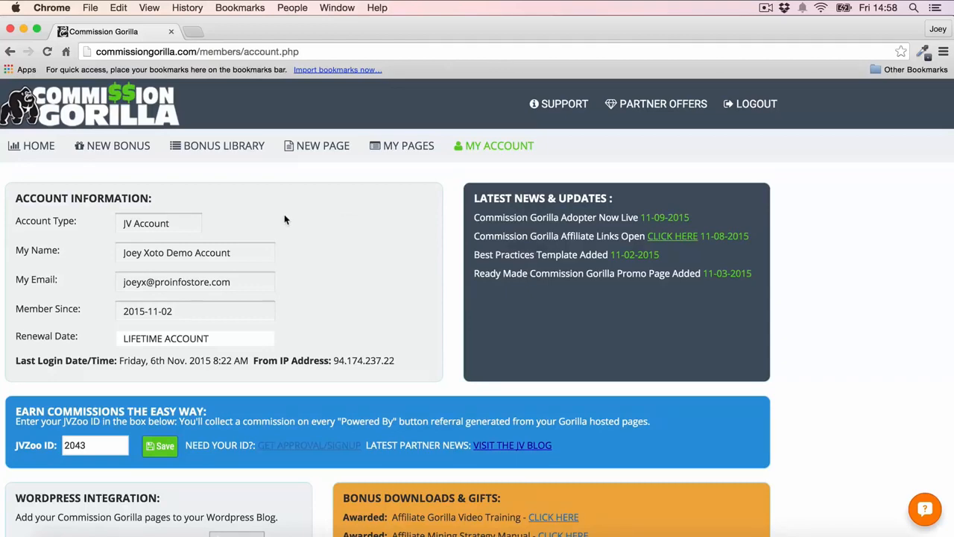
{"action": "scroll", "coordinate": [284, 219], "scroll_direction": "down", "scroll_amount": 5}
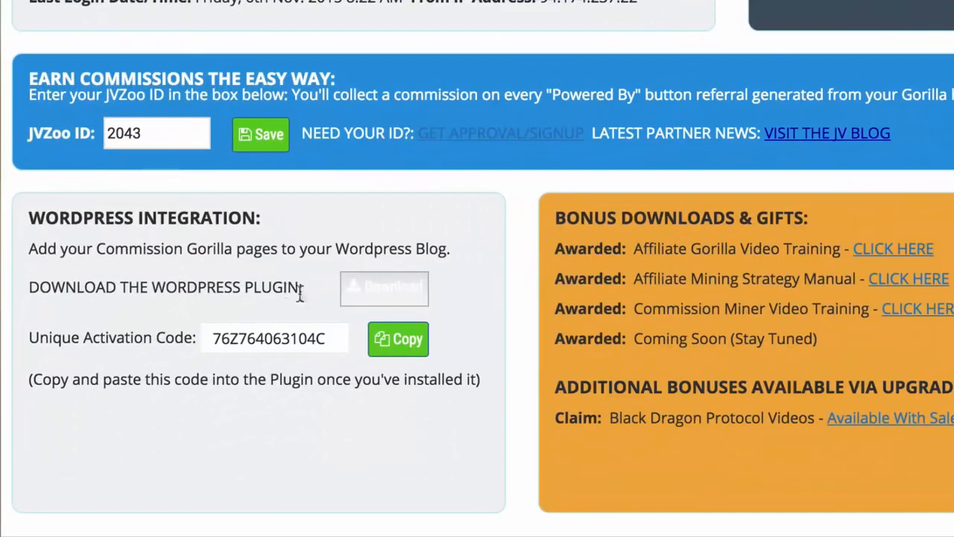
{"action": "left_click", "coordinate": [389, 300]}
{"action": "left_click", "coordinate": [397, 293]}
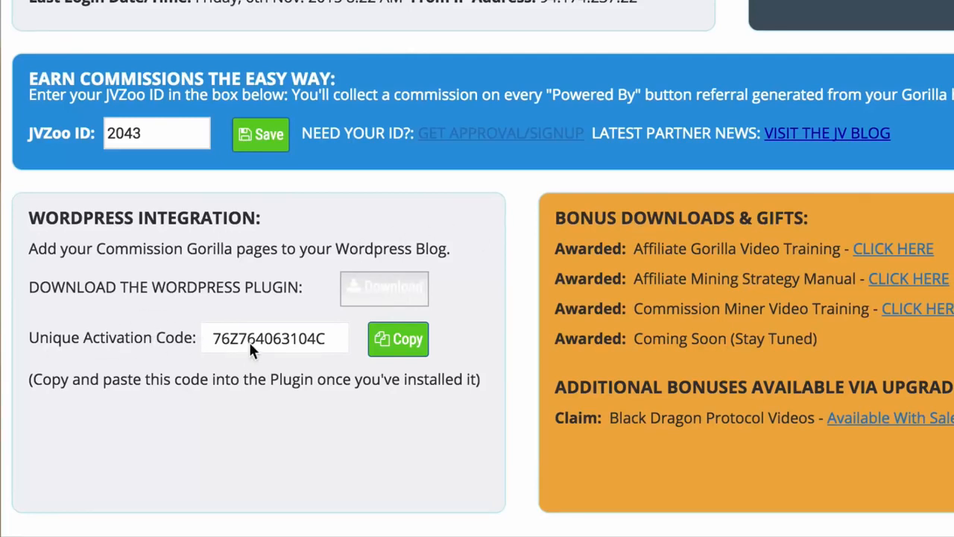